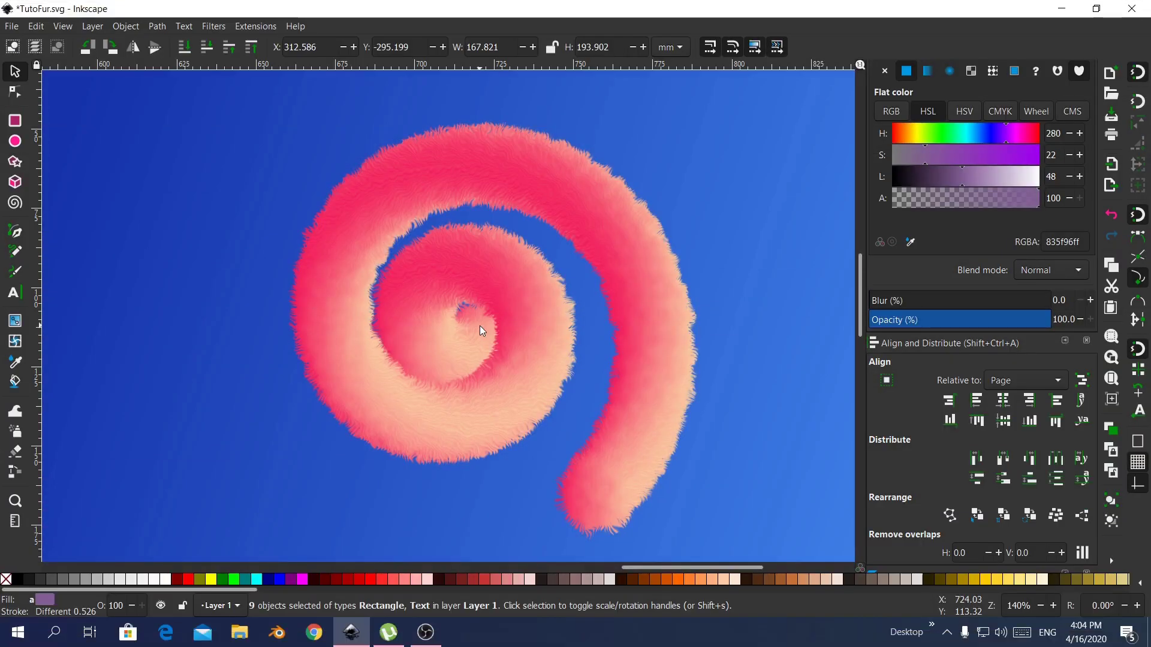
Examine the fur texture and edges of the finished pink and peach spiral up close.
key(plus)
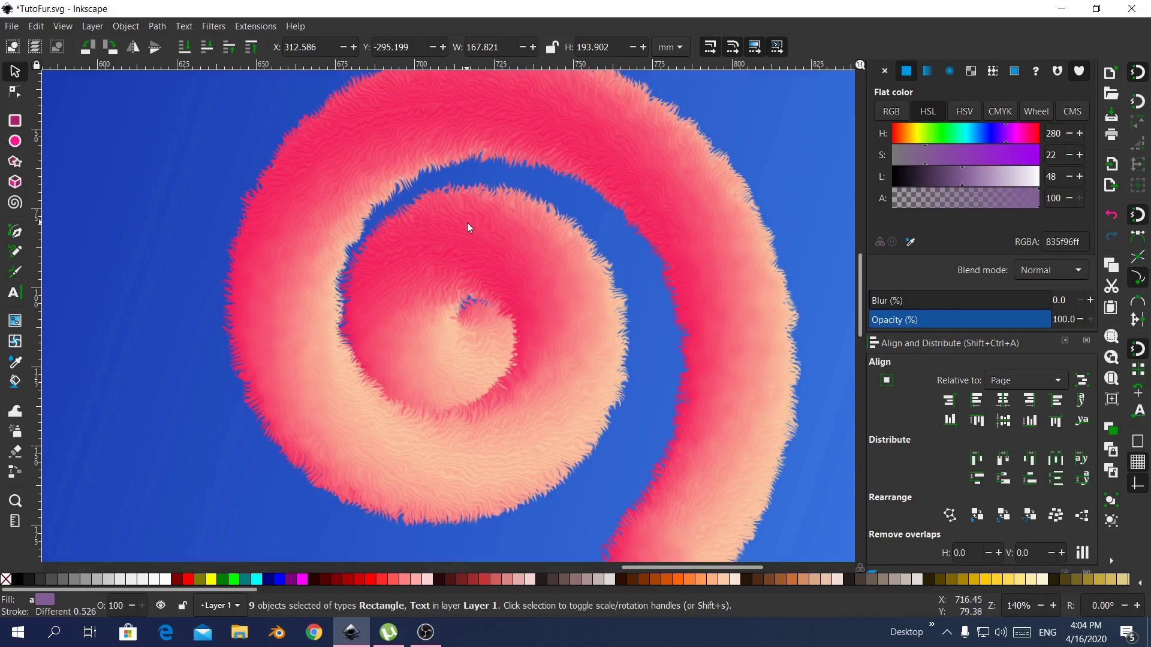
drag(498, 253, 484, 289)
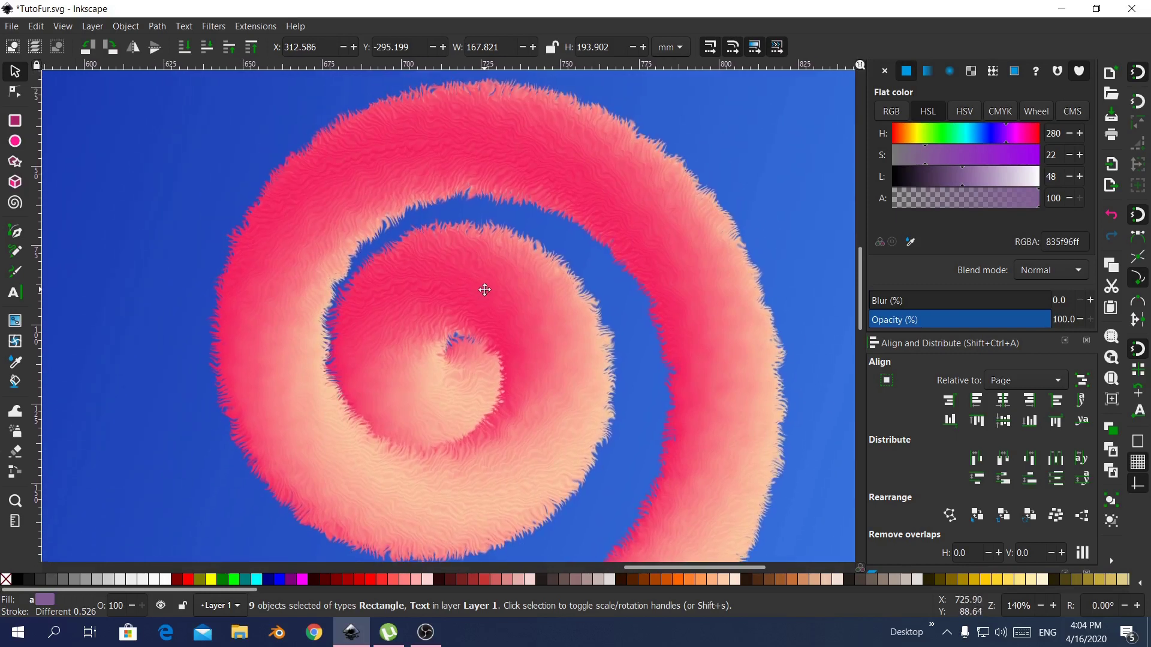
scroll(509, 324, down, 3)
scroll(500, 357, left, 1)
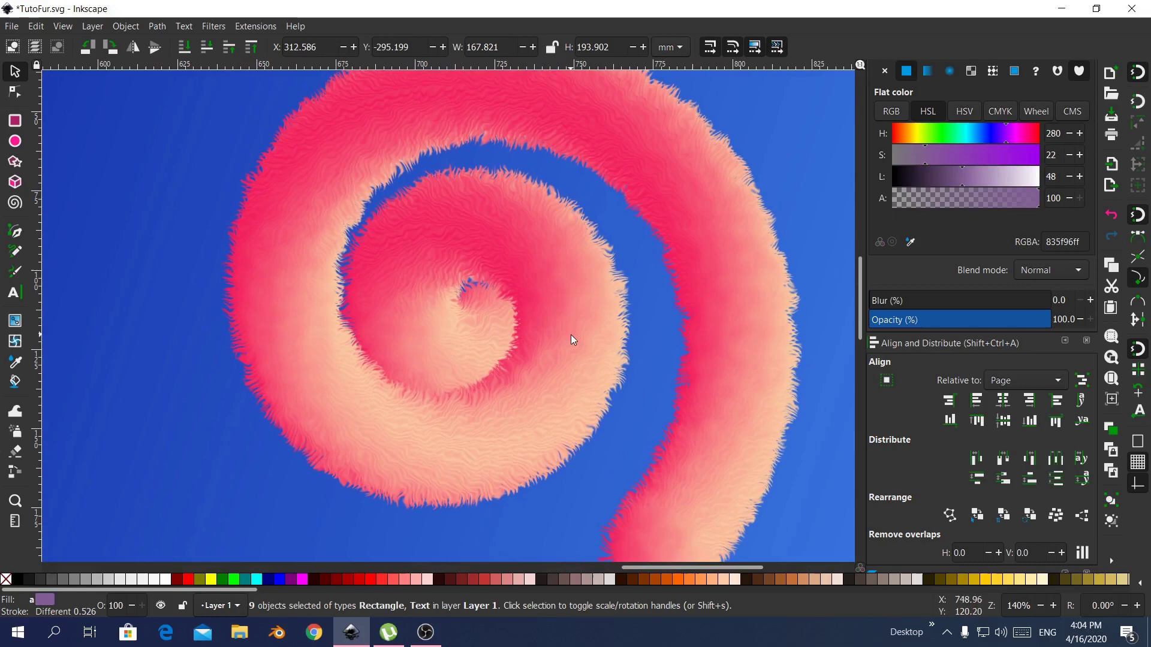
drag(535, 320, 501, 233)
drag(532, 345, 530, 517)
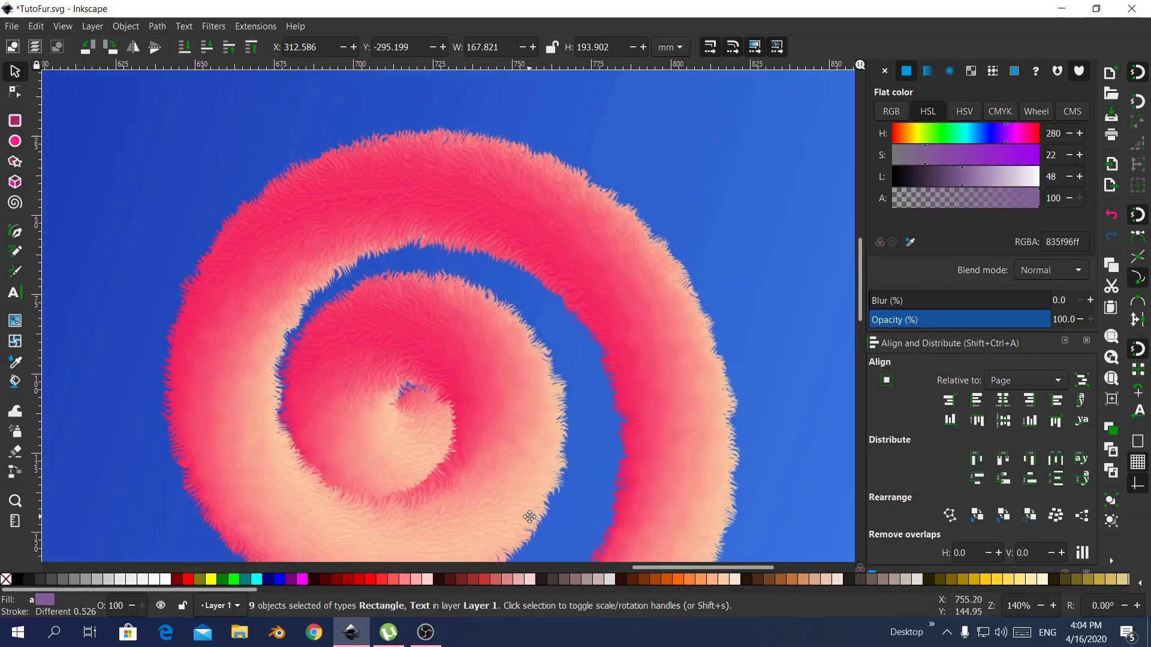
scroll(530, 517, down, 2)
ctrl+scroll(519, 217, down, 2)
Examine the palette of pink, peach and blue swatches with their RGBA codes on the black panel.
scroll(470, 348, up, 10)
scroll(469, 348, left, 10)
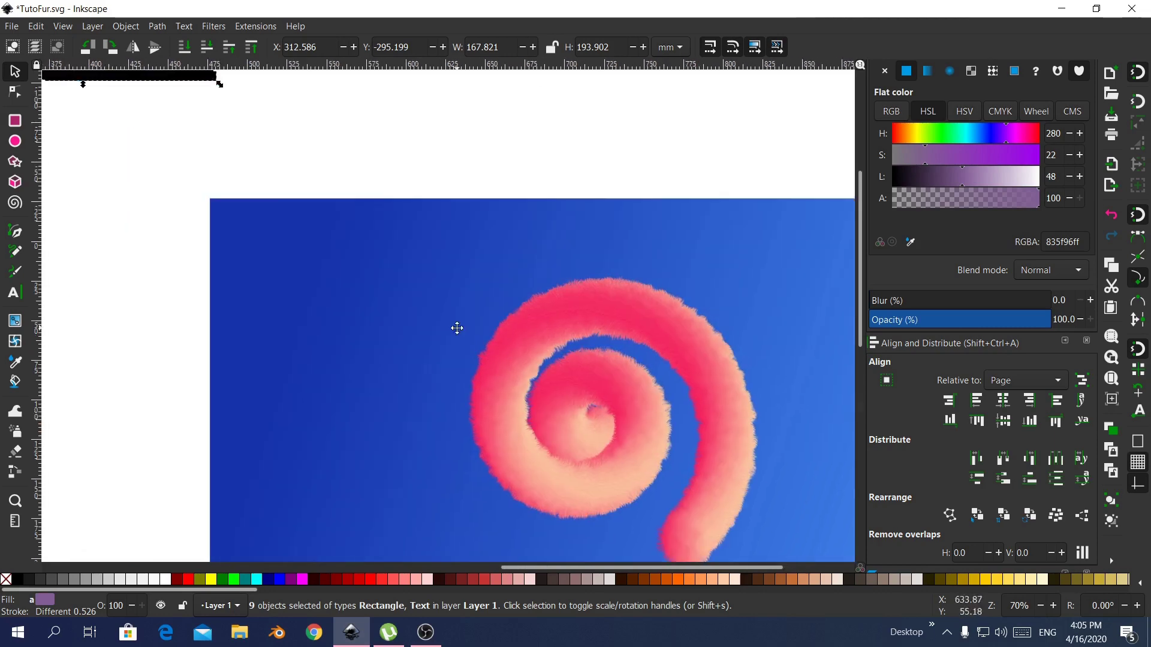
scroll(472, 215, up, 3)
scroll(471, 214, left, 1)
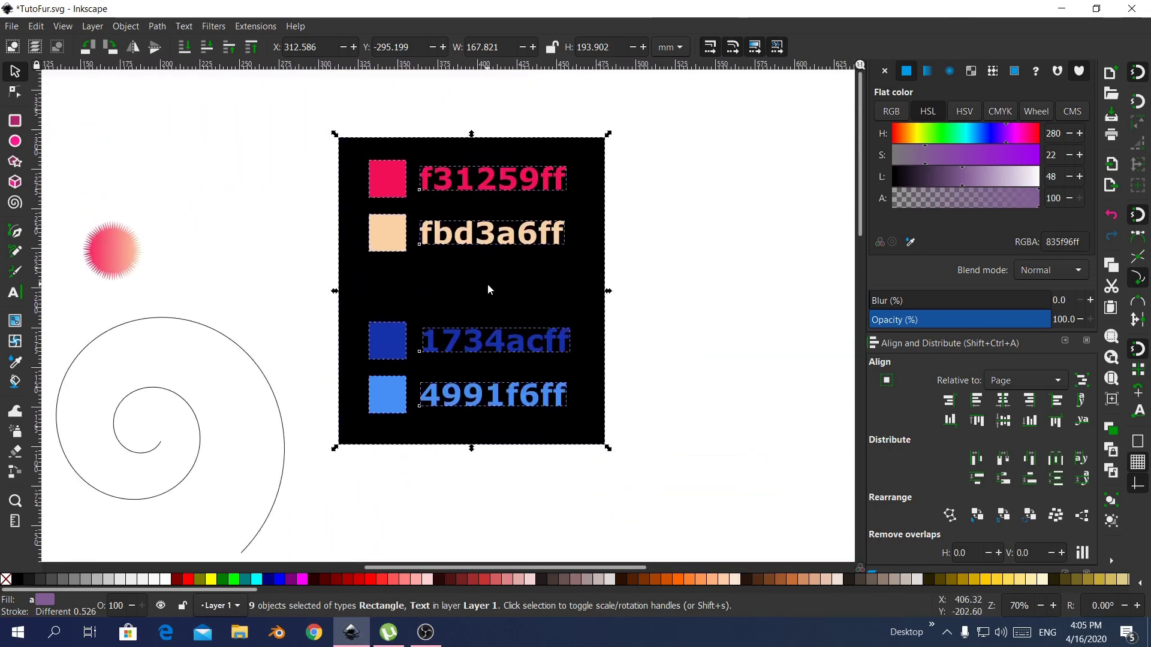
ctrl+scroll(488, 286, up, 1)
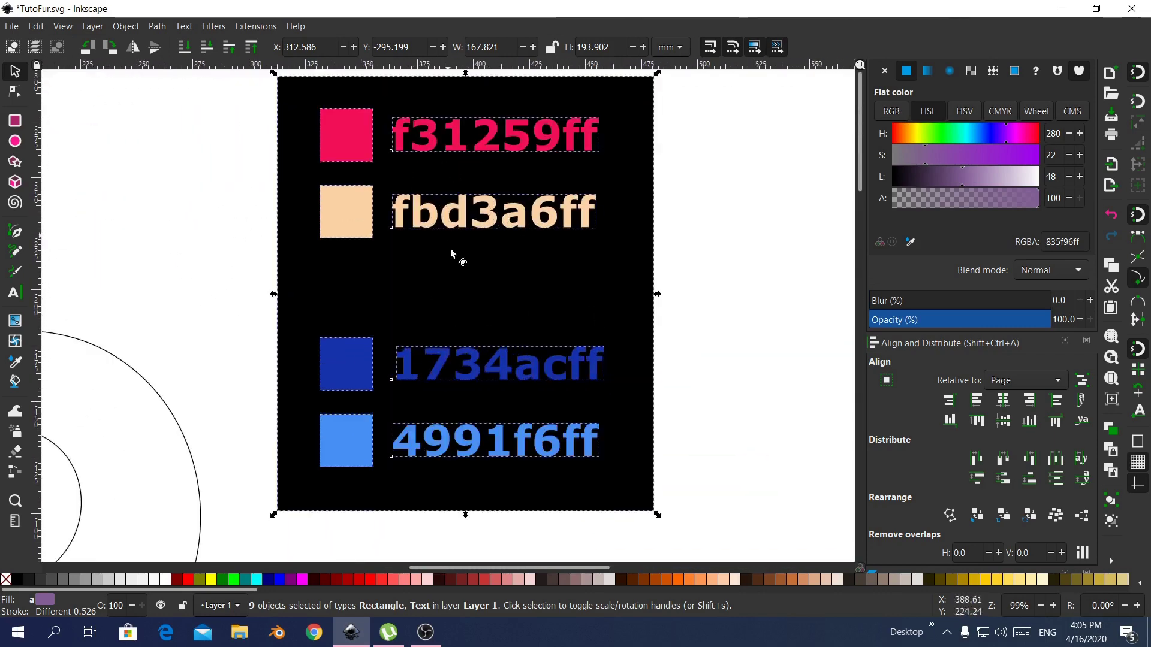
scroll(411, 329, left, 4)
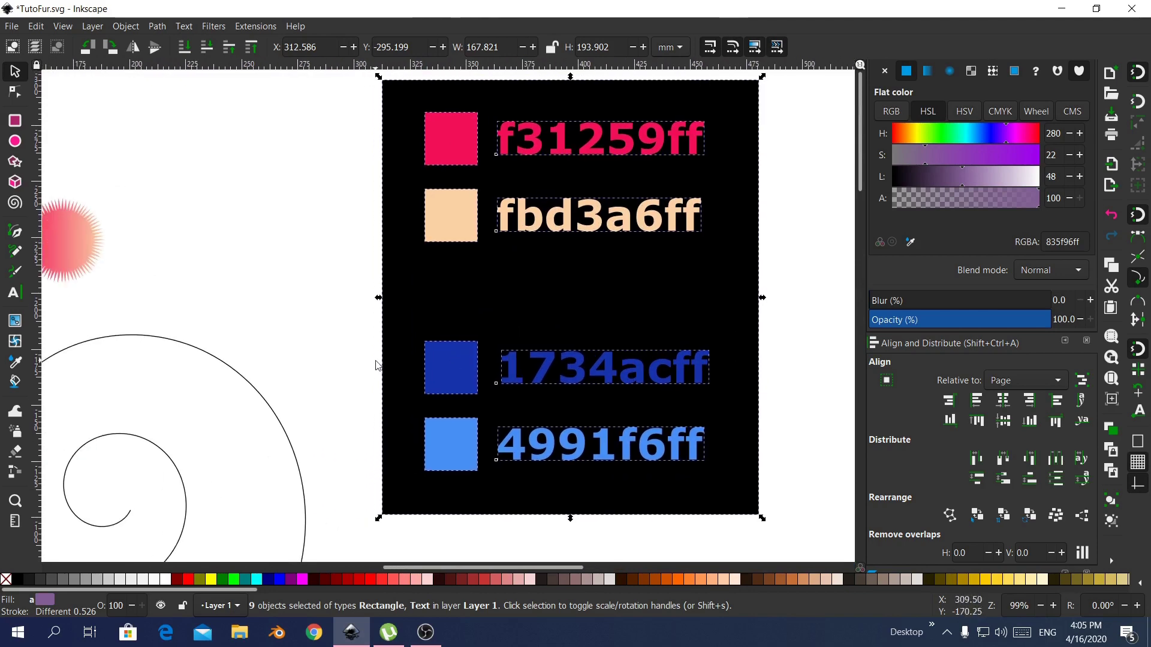
scroll(377, 365, right, 2)
drag(404, 371, 705, 292)
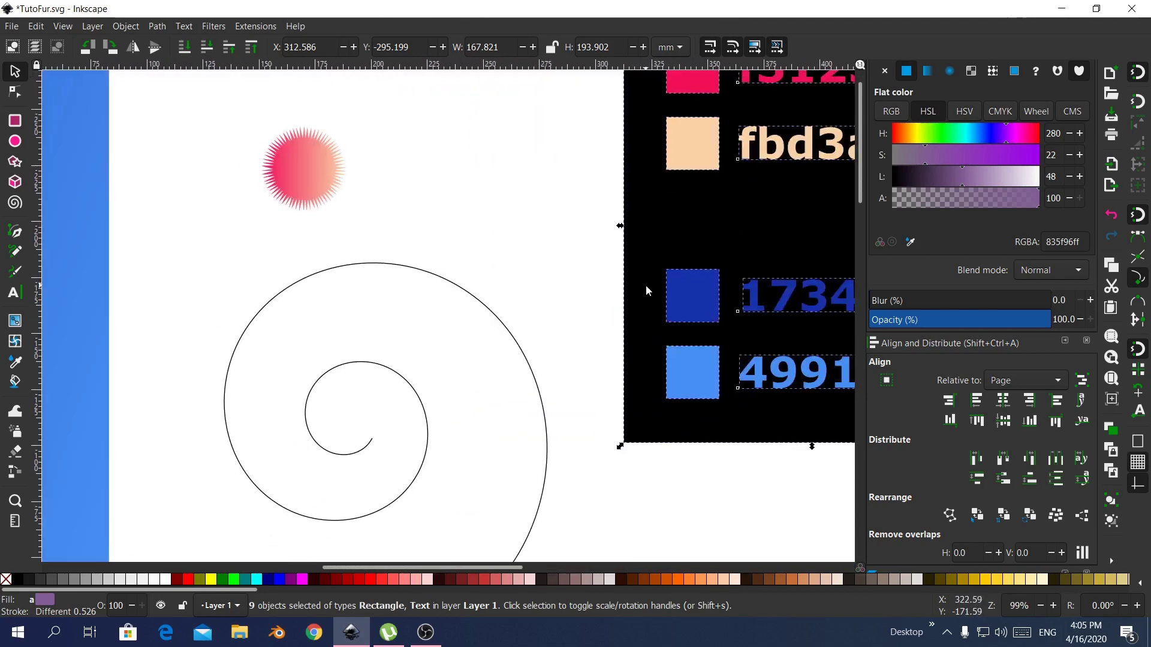
drag(428, 351, 497, 332)
scroll(368, 289, down, 2)
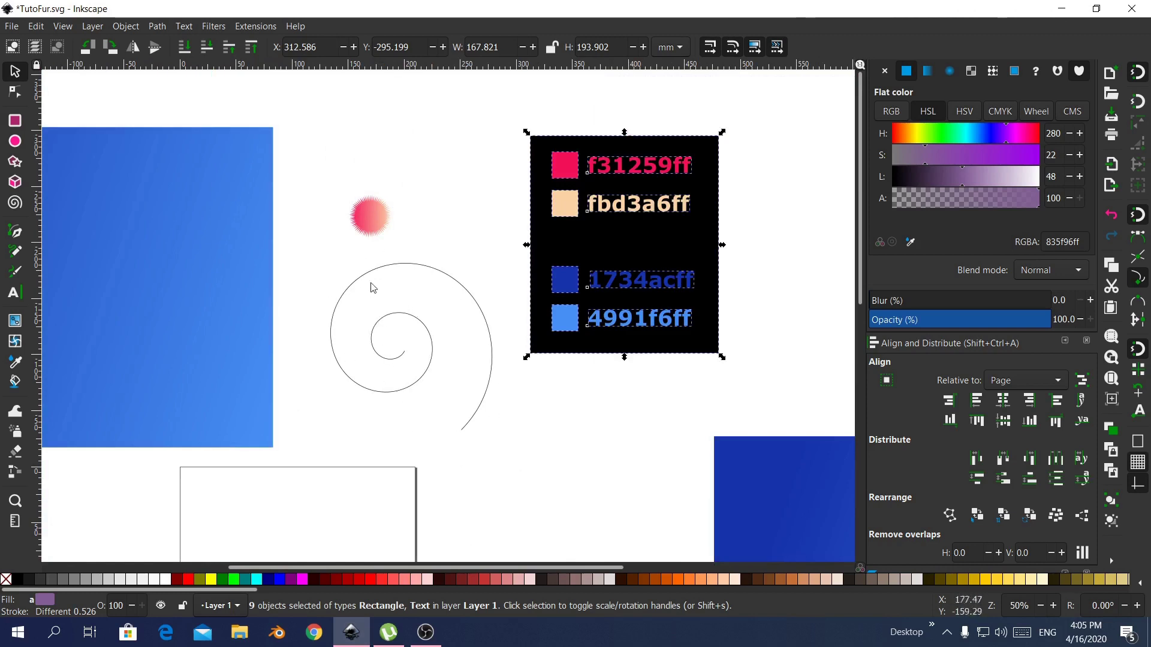
Examine the spiky gradient star, the plain spiral path and the empty page among the prepared elements.
scroll(372, 288, up, 5)
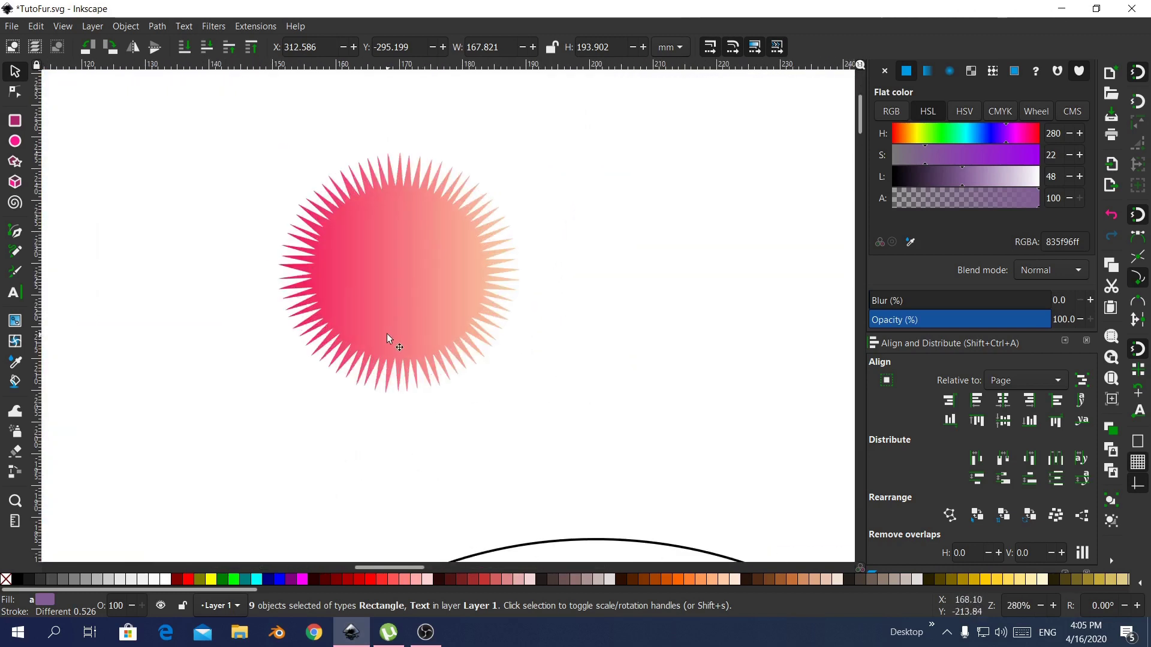
scroll(388, 328, down, 4)
drag(393, 385, 460, 222)
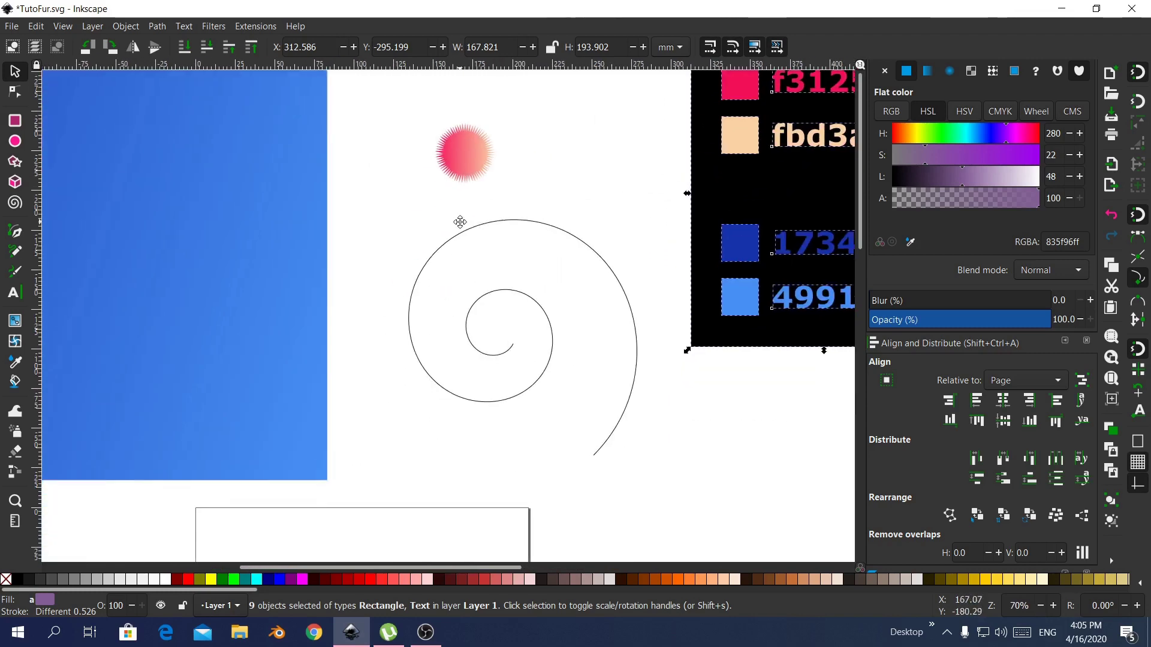
scroll(521, 234, down, 4)
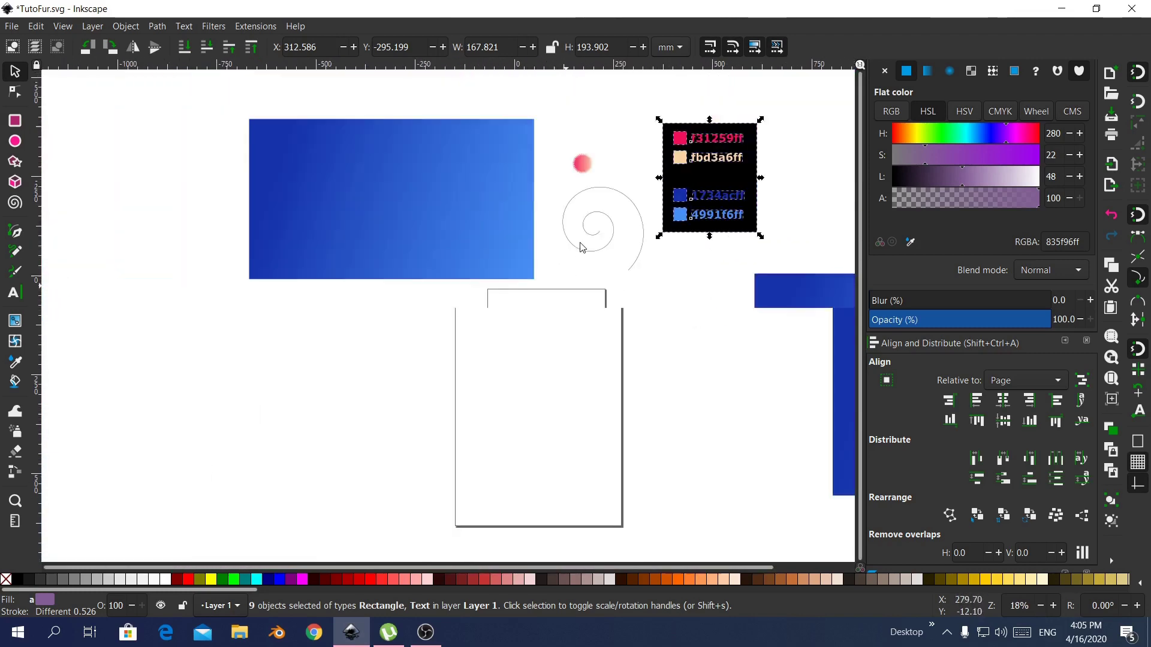
drag(580, 243, 569, 301)
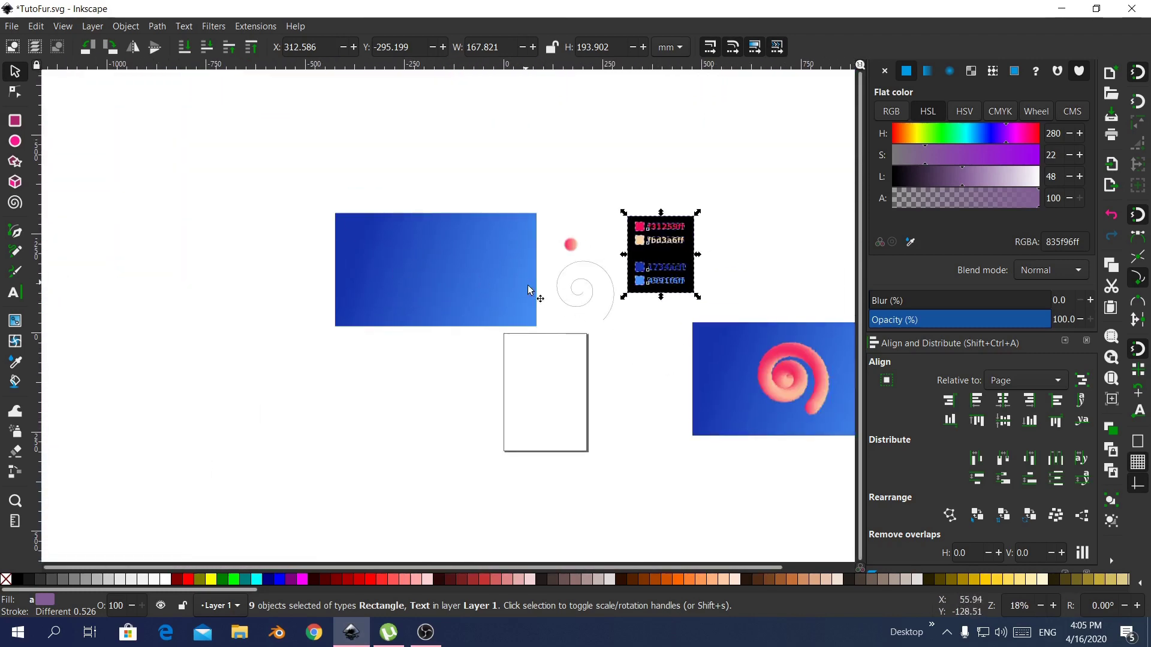
scroll(527, 290, up, 2)
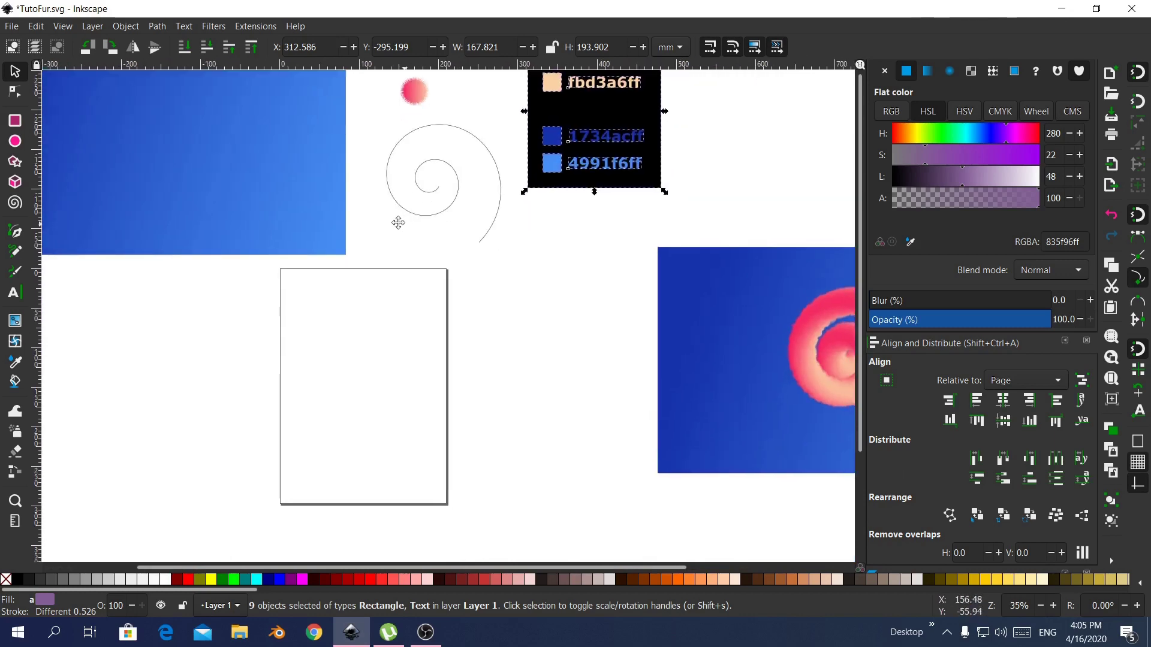
drag(398, 223, 345, 181)
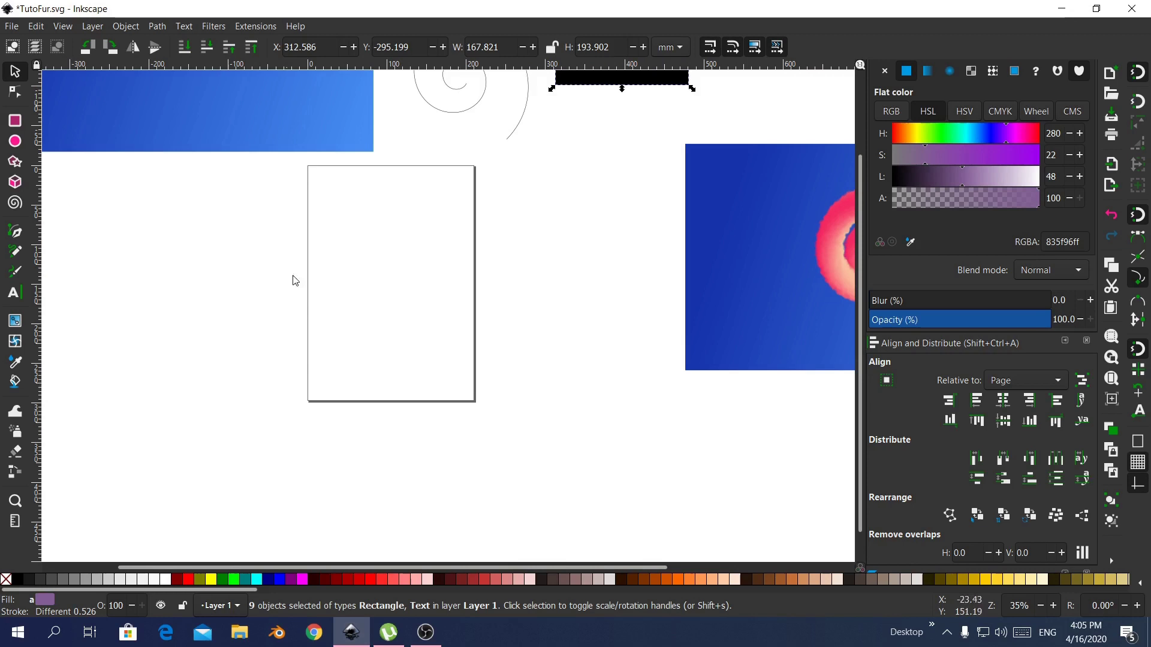
scroll(458, 357, up, 2)
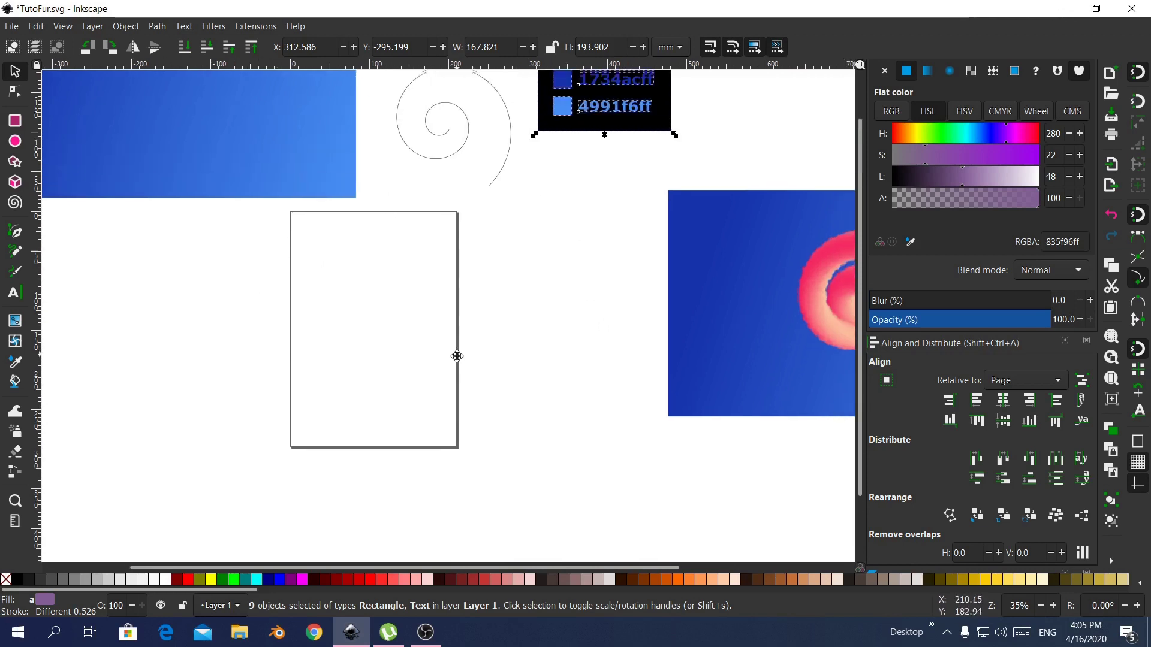
Set the document's display units and its custom page size units to px.
key(shift+ctrl+d)
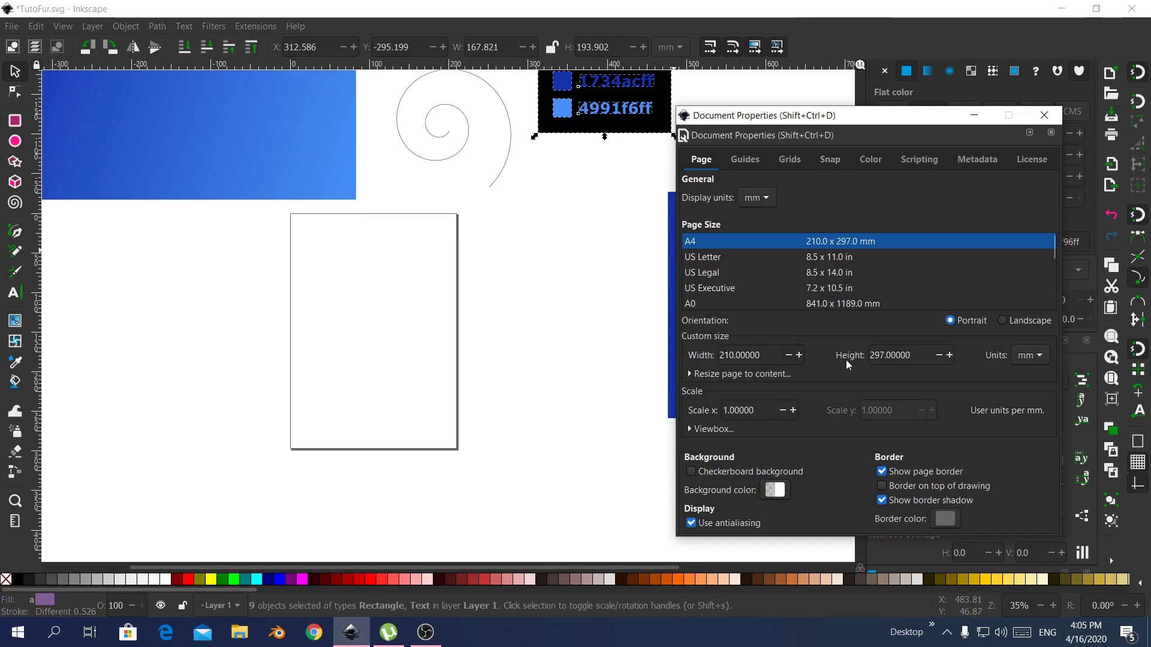
click(768, 197)
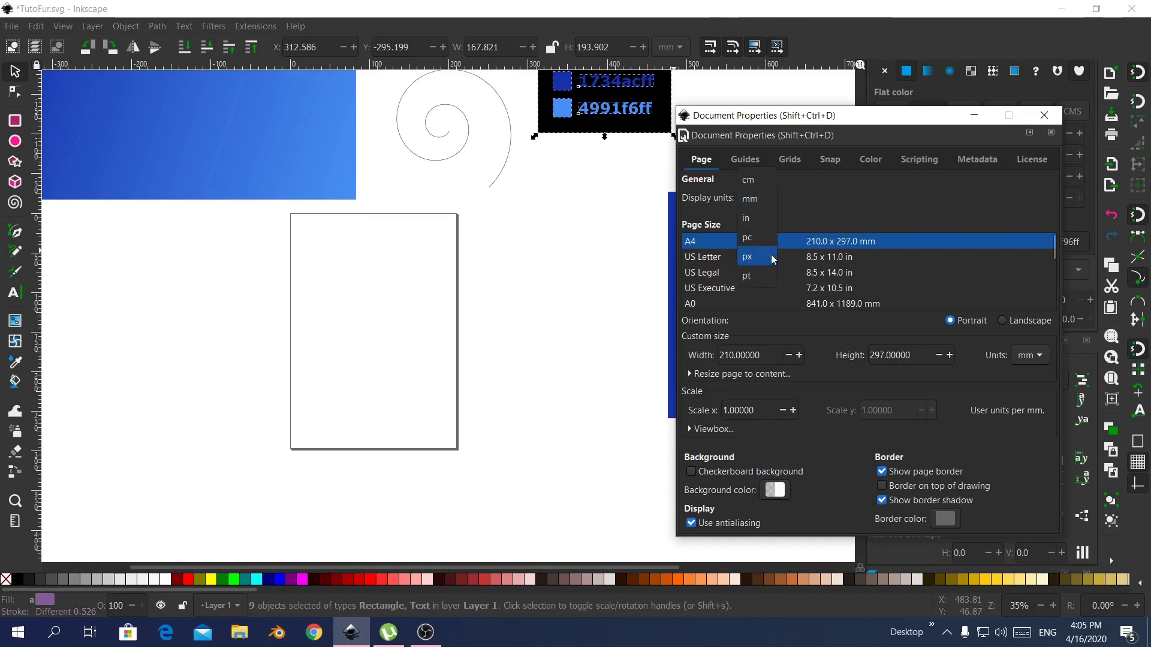
click(757, 266)
click(1039, 356)
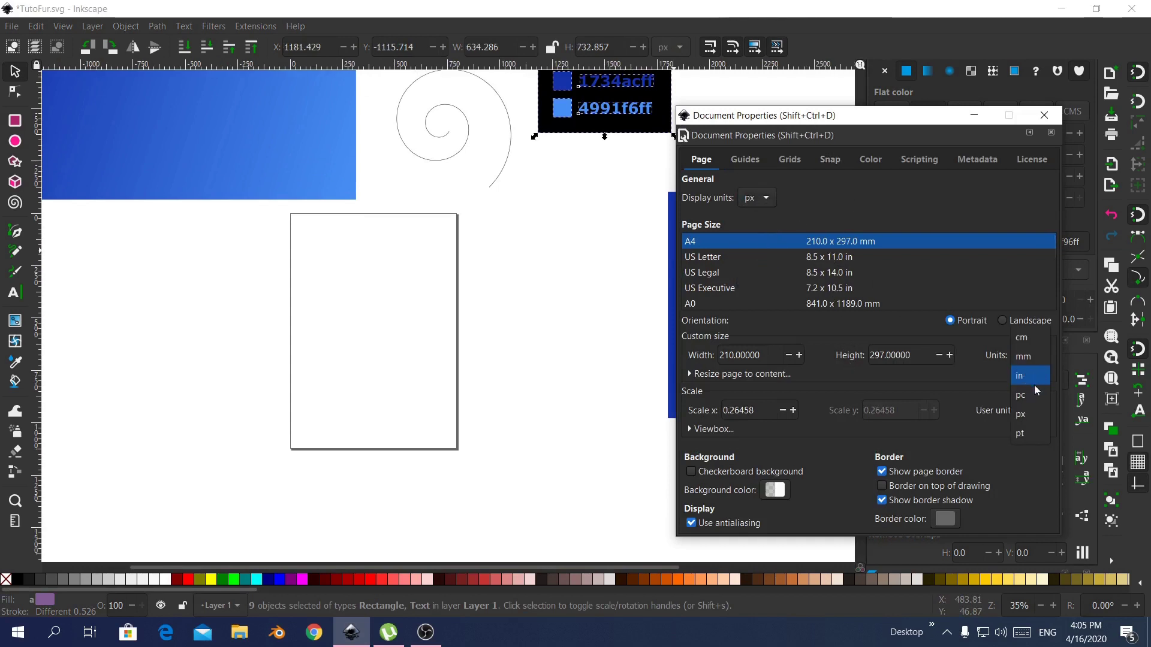
click(1026, 418)
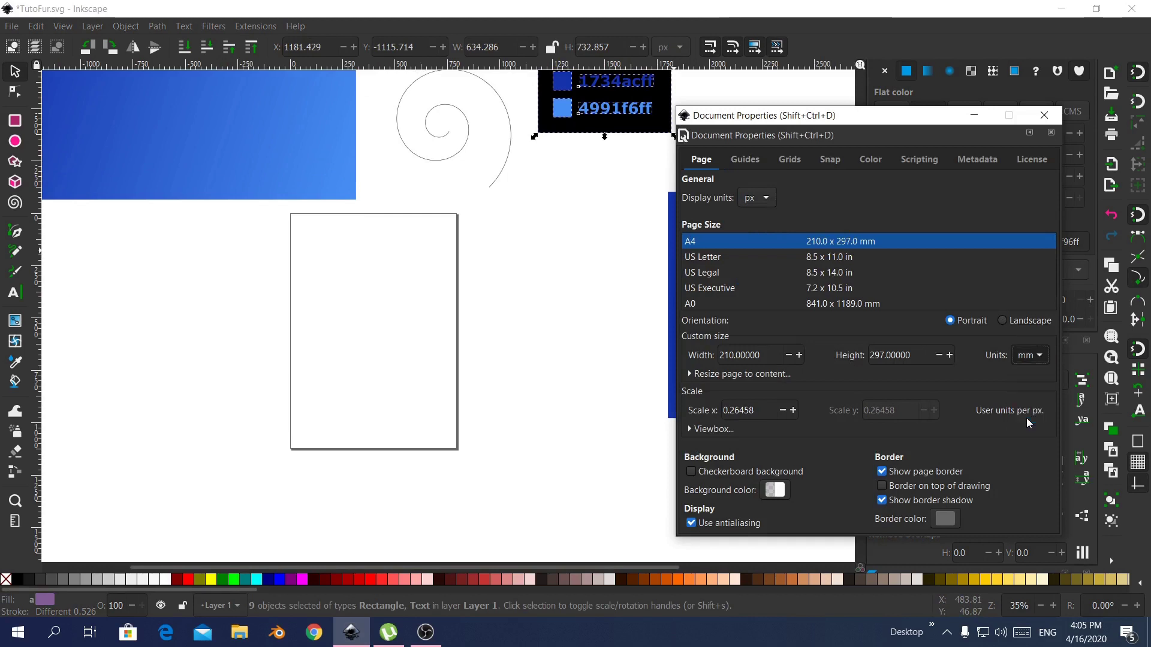
Set the page to landscape orientation with a custom size of 1920 × 1080 px.
click(1001, 322)
double_click(748, 355)
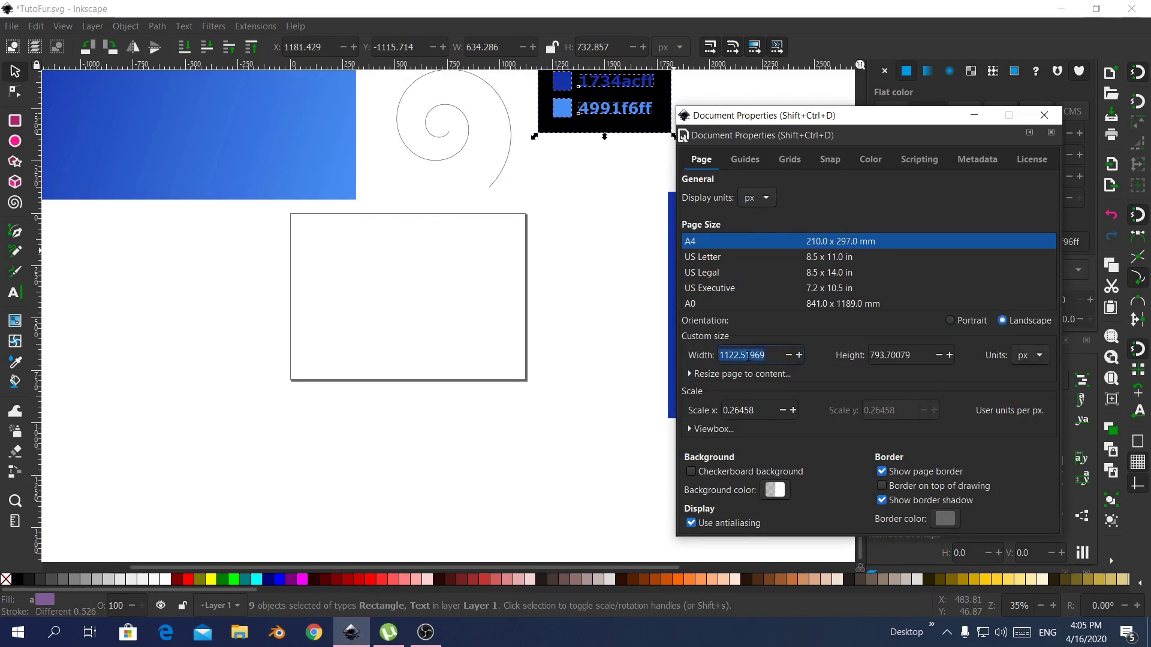
text(1920)
key(Tab)
text(10)
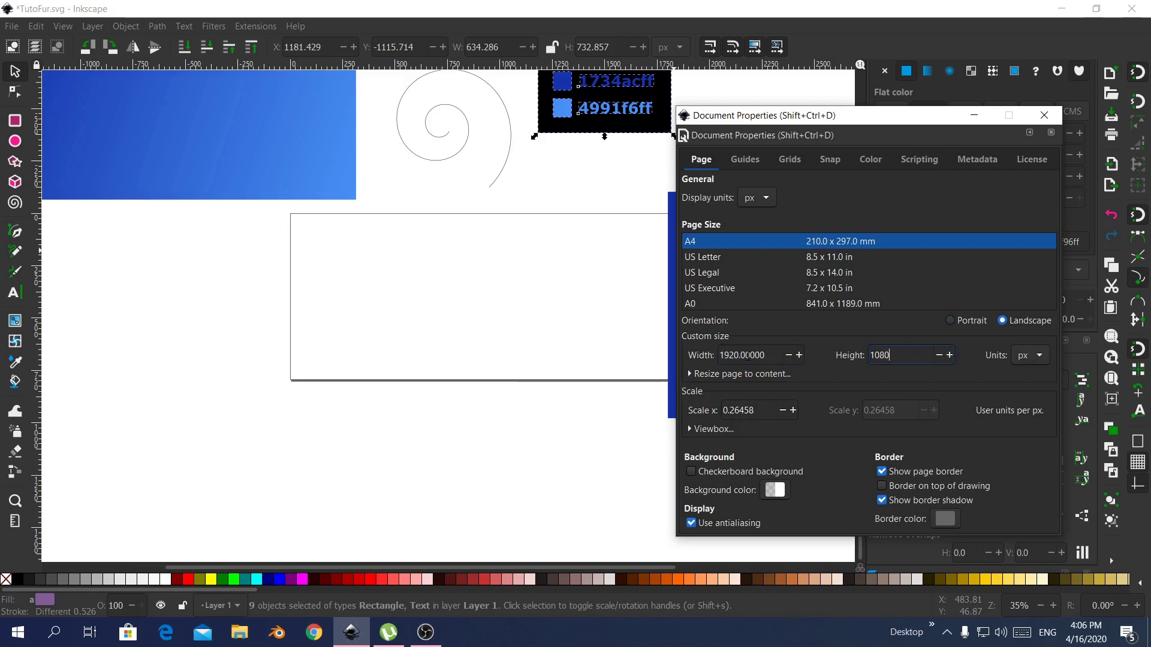
key(Return)
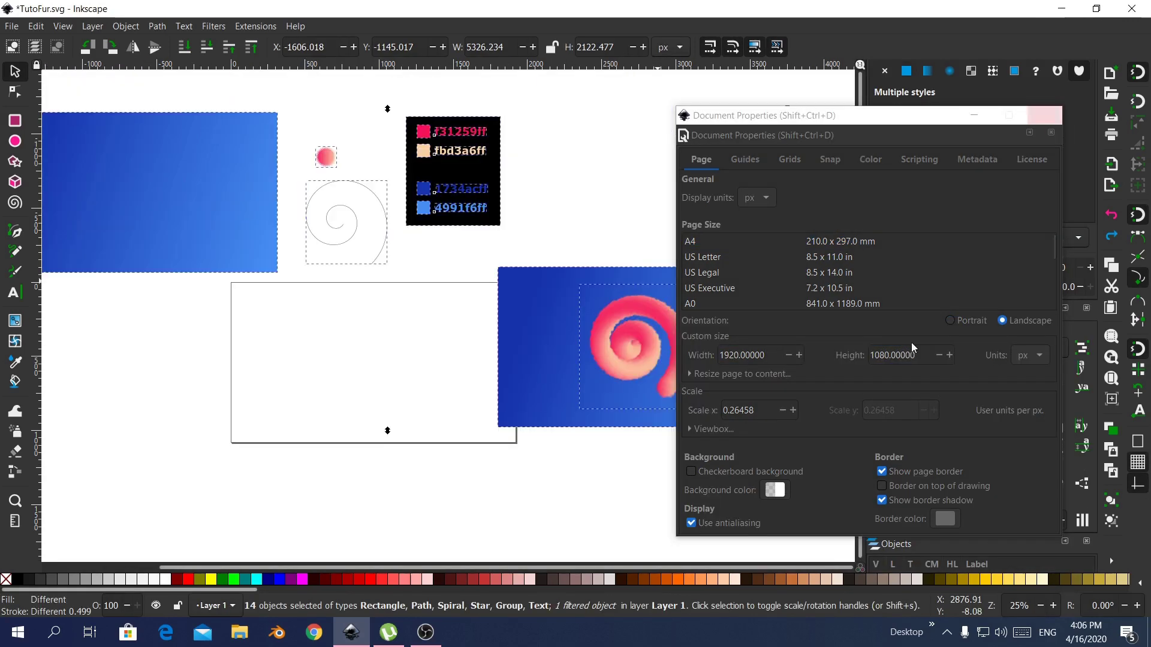
Turn on the checkerboard background and darken its background color to grey c7c7c700 in the document properties.
click(694, 470)
click(691, 471)
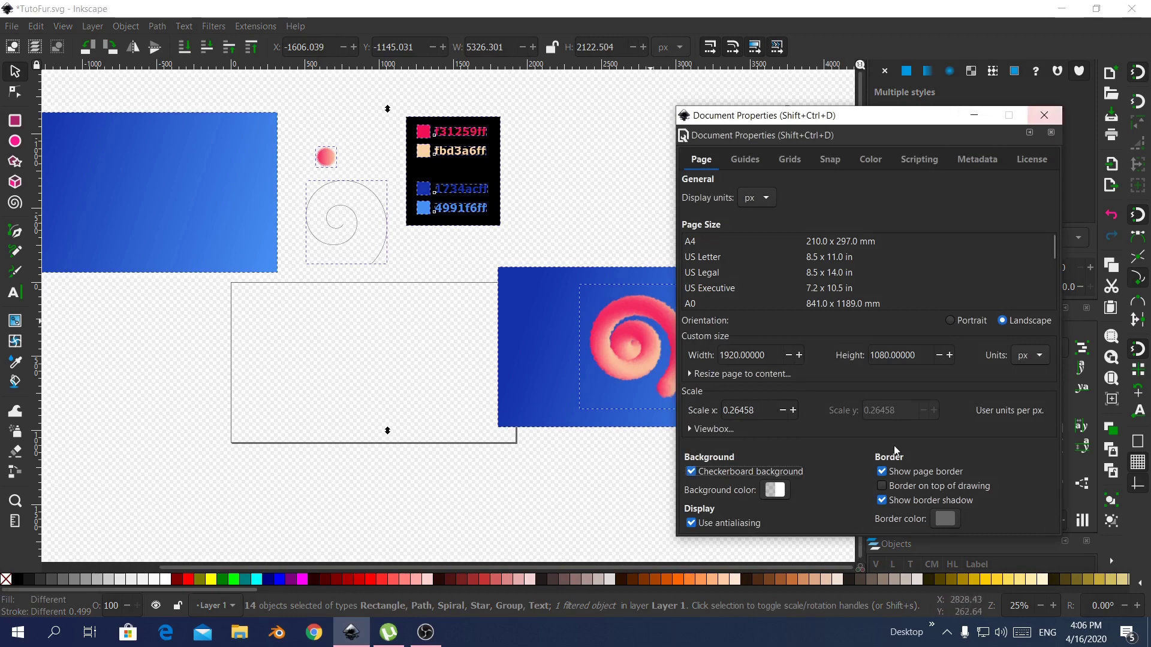
click(779, 491)
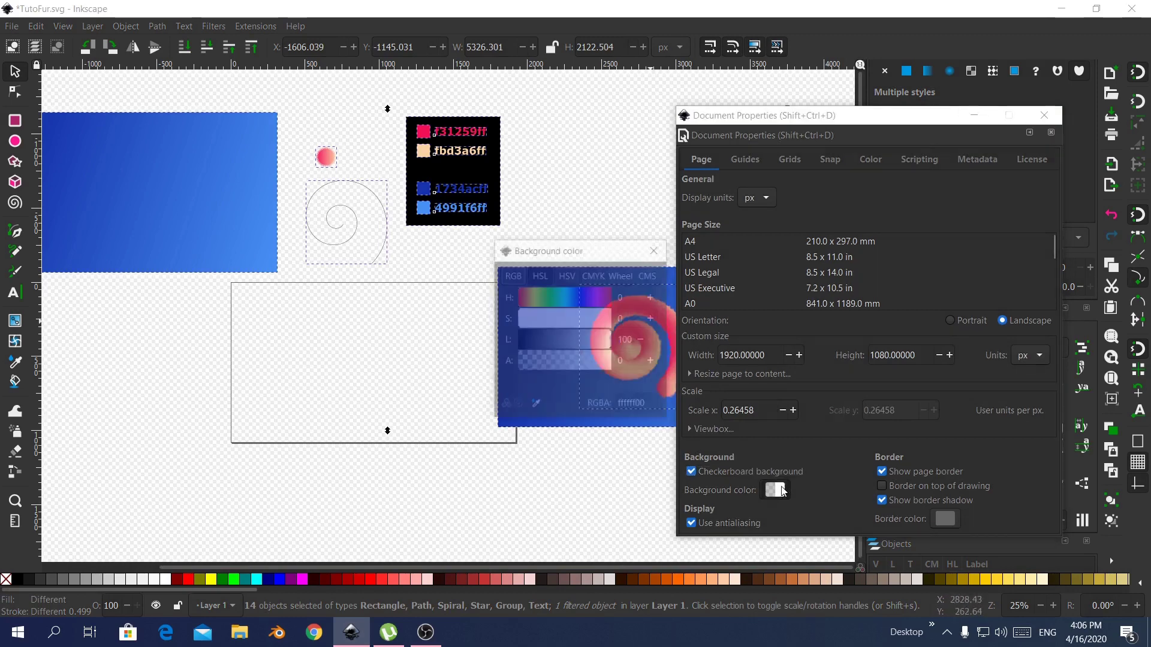
click(592, 337)
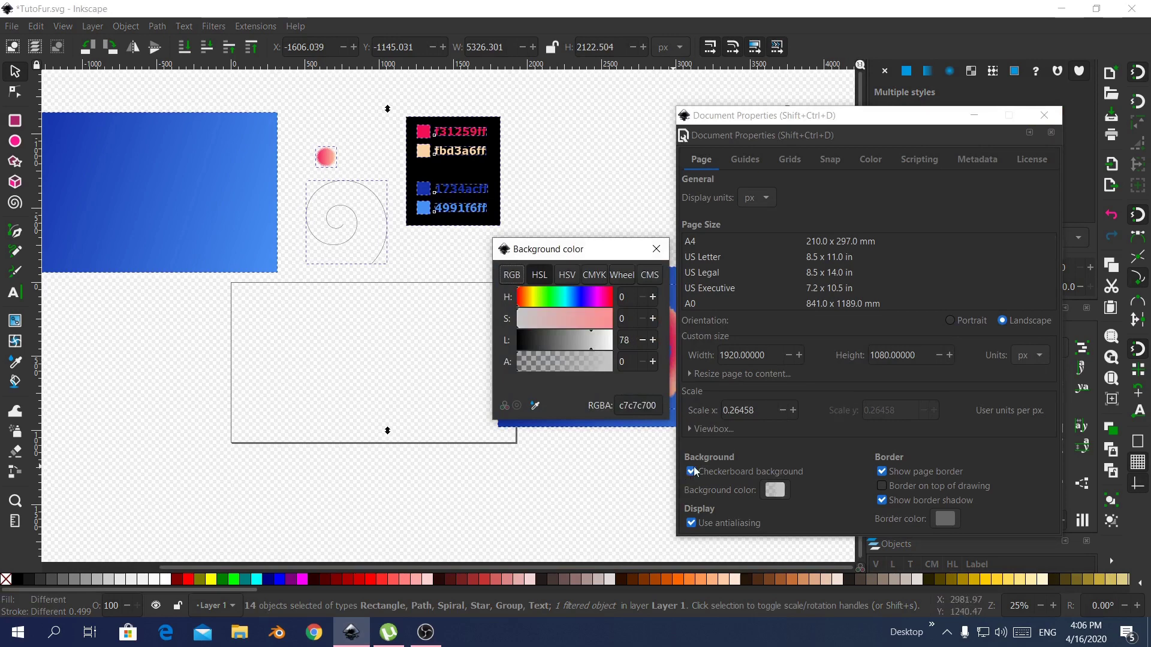
click(657, 249)
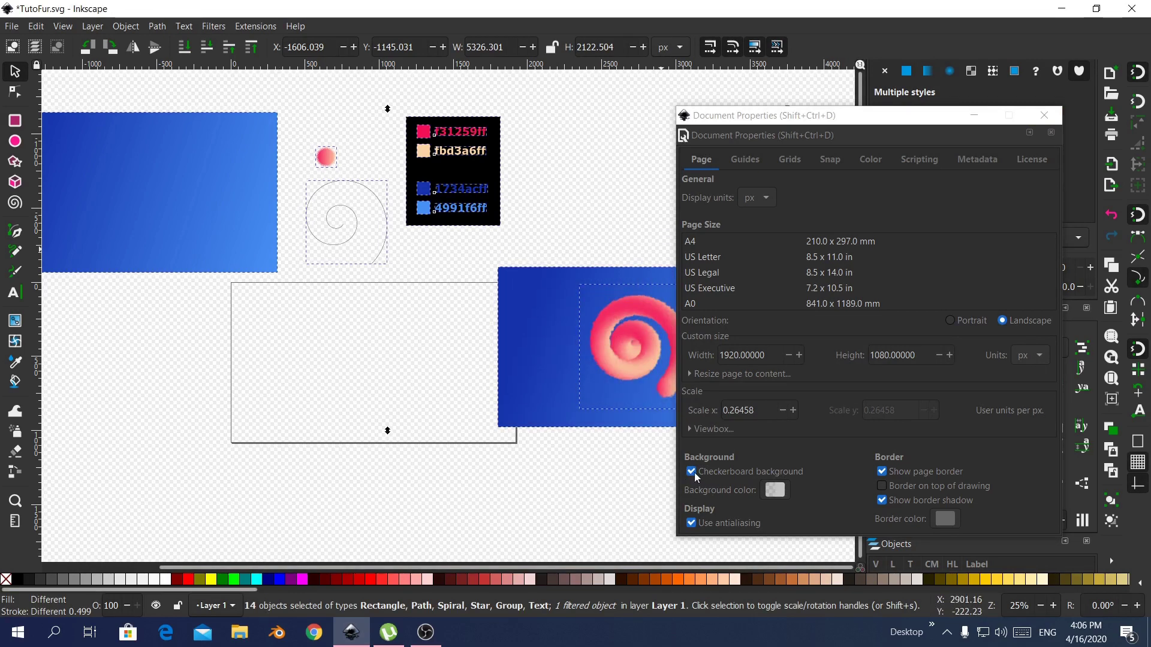
click(693, 473)
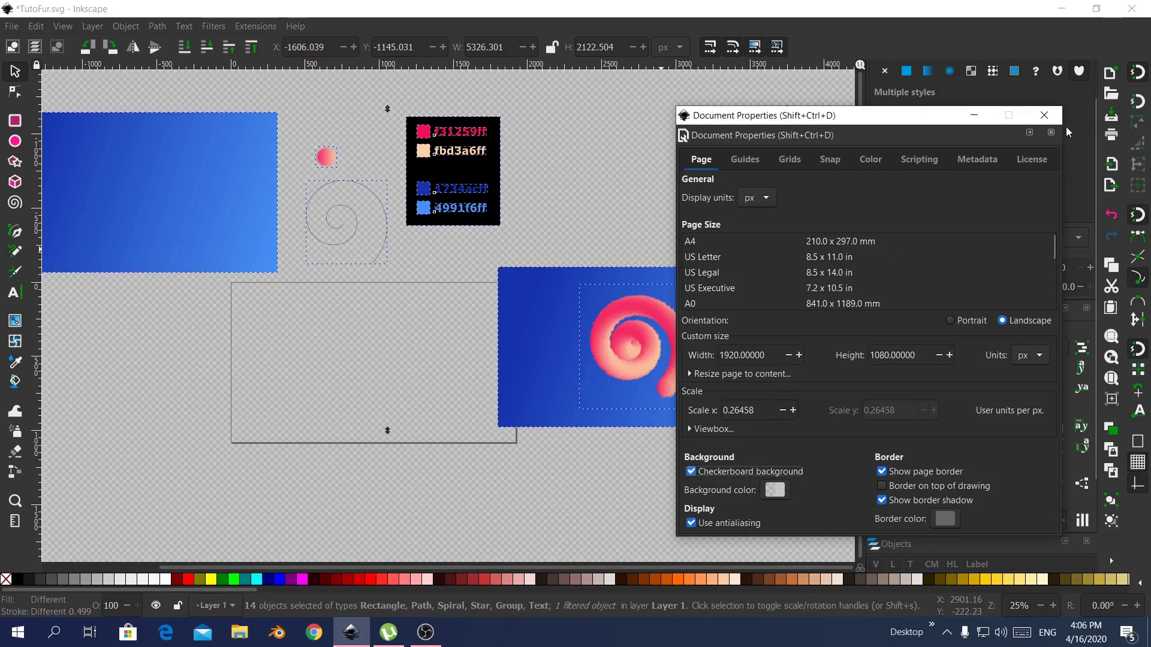
click(1044, 115)
Move the finished fur artwork and the separate blue gradient rectangle farther away from the page.
mouse_move(553, 307)
mouse_down()
mouse_move(668, 298)
mouse_move(546, 321)
mouse_up()
drag(263, 247, 271, 200)
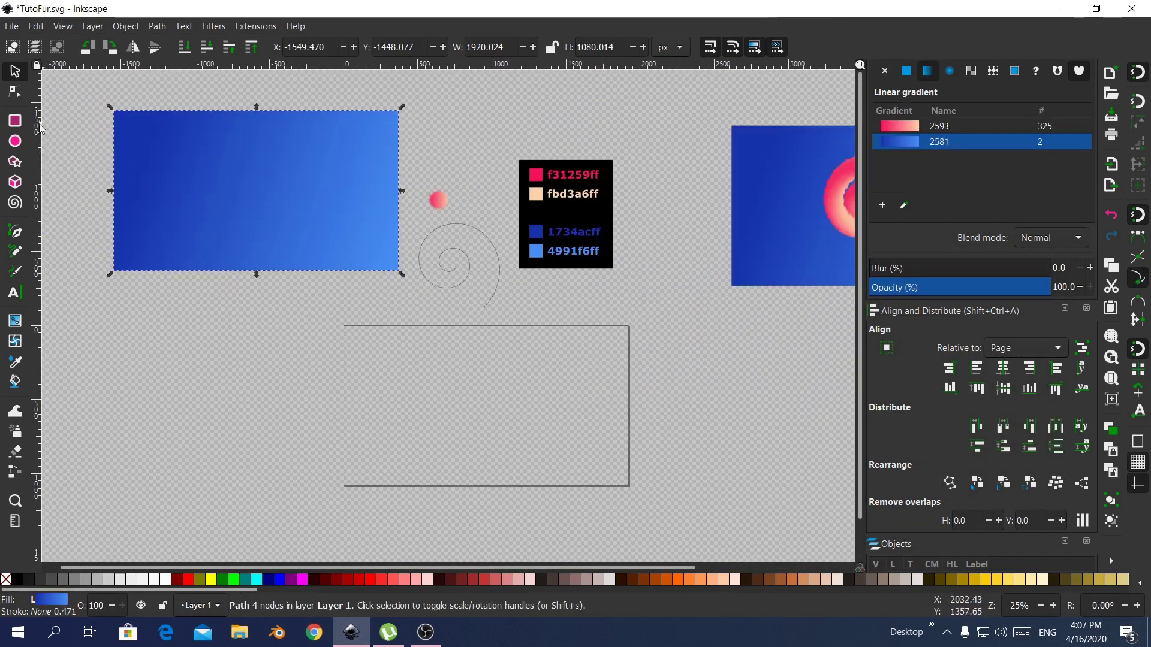
Draw a sharp-cornered 1920 × 1080 px rectangle exactly over the page and convert it to a path.
click(15, 122)
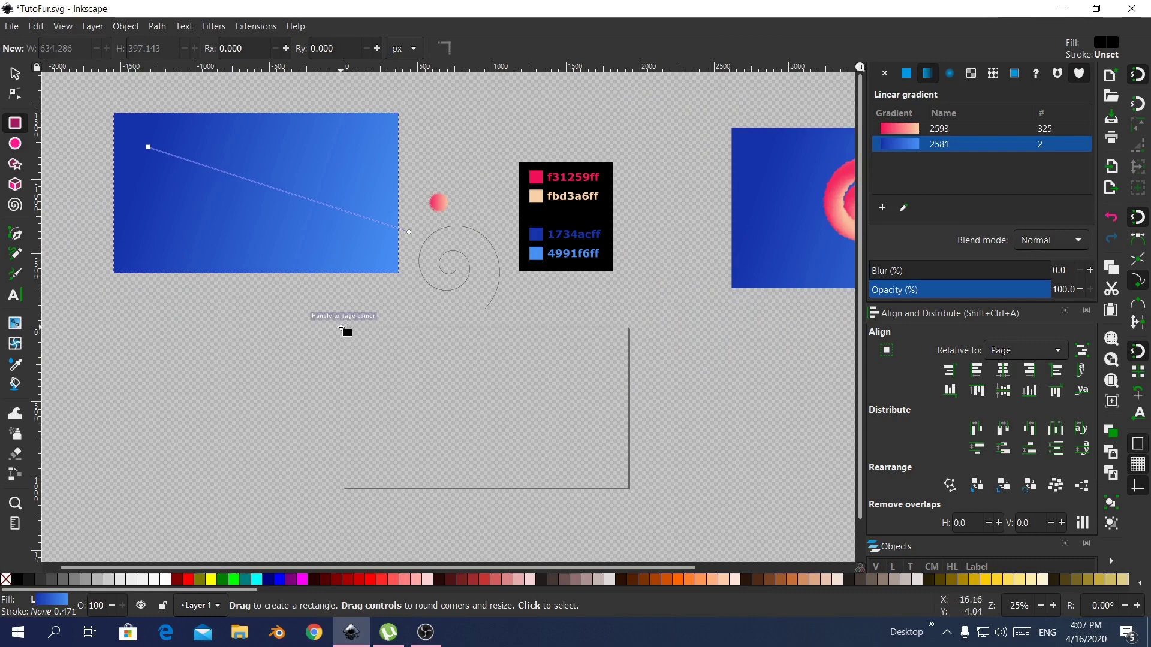
drag(344, 329, 629, 486)
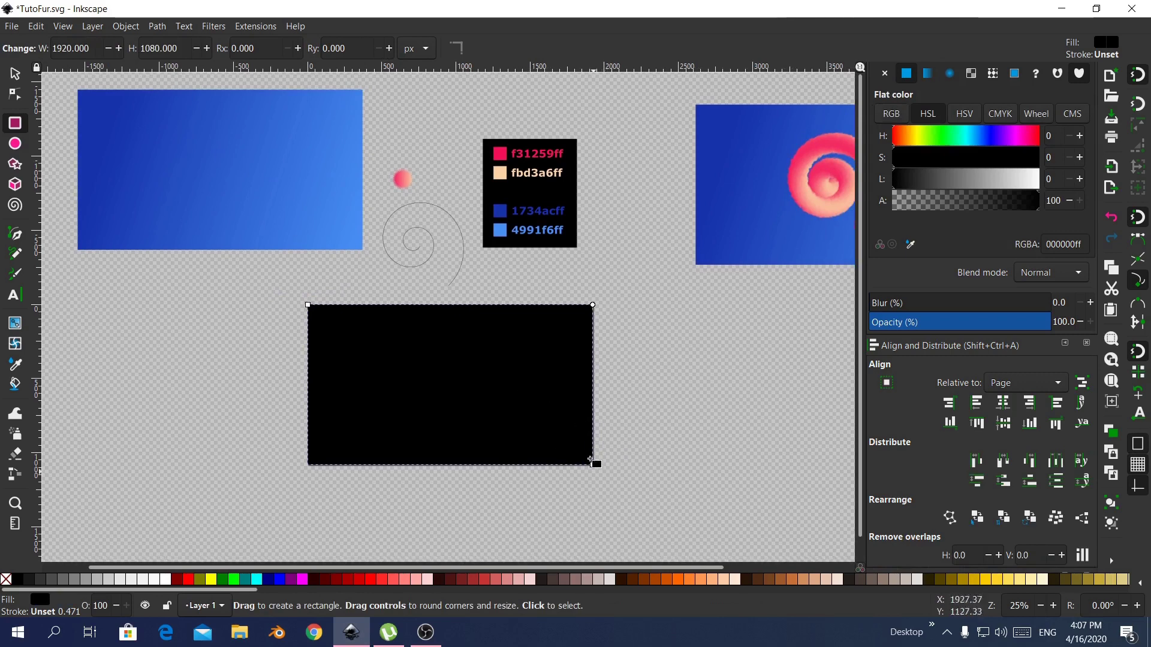
mouse_move(593, 305)
mouse_down()
mouse_move(606, 354)
mouse_move(600, 327)
mouse_up()
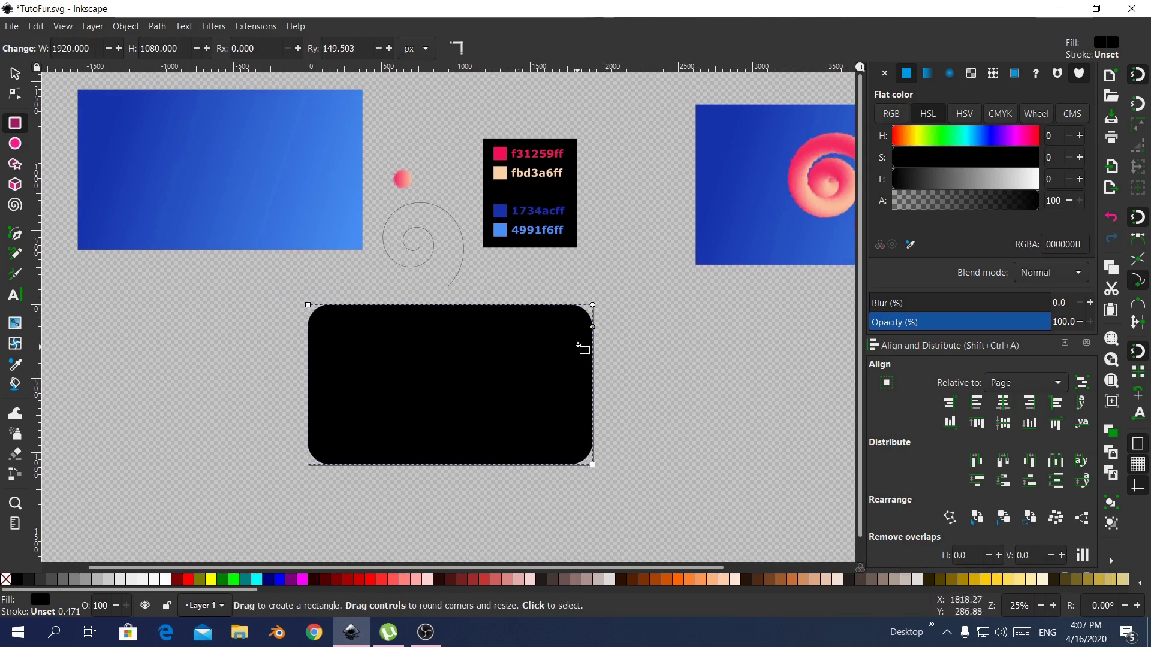
click(455, 50)
click(158, 26)
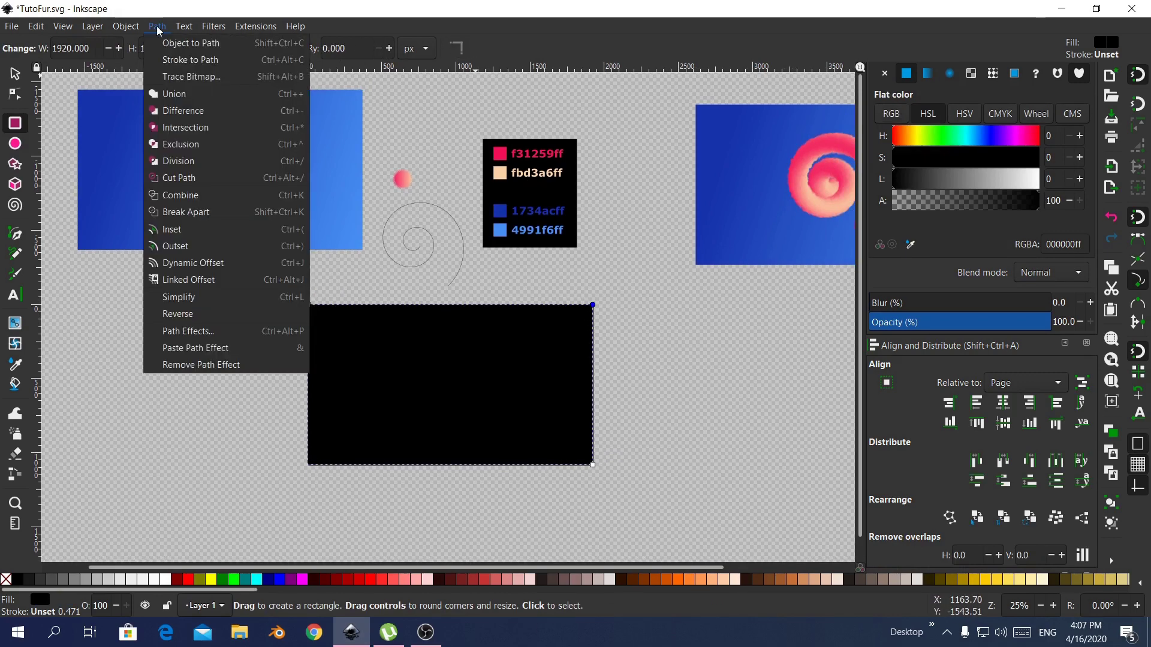
click(176, 48)
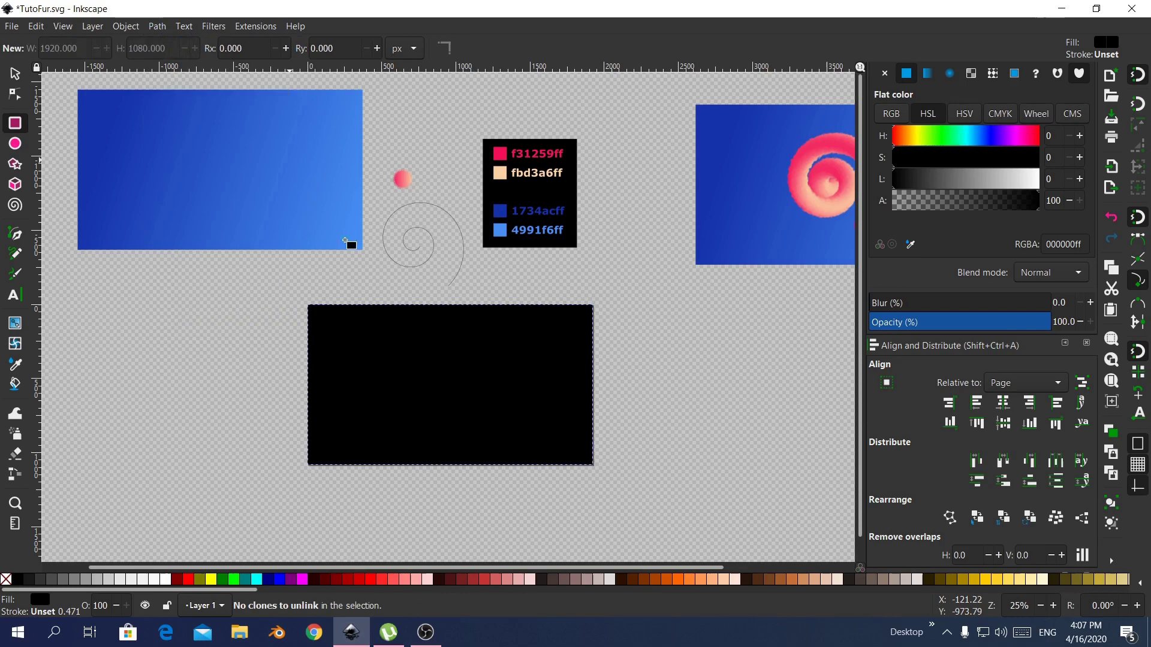
Apply a linear gradient to the page rectangle and sample dark blue 1734acff from the palette as its start color.
scroll(411, 334, right, 3)
scroll(412, 334, down, 1)
drag(403, 349, 423, 342)
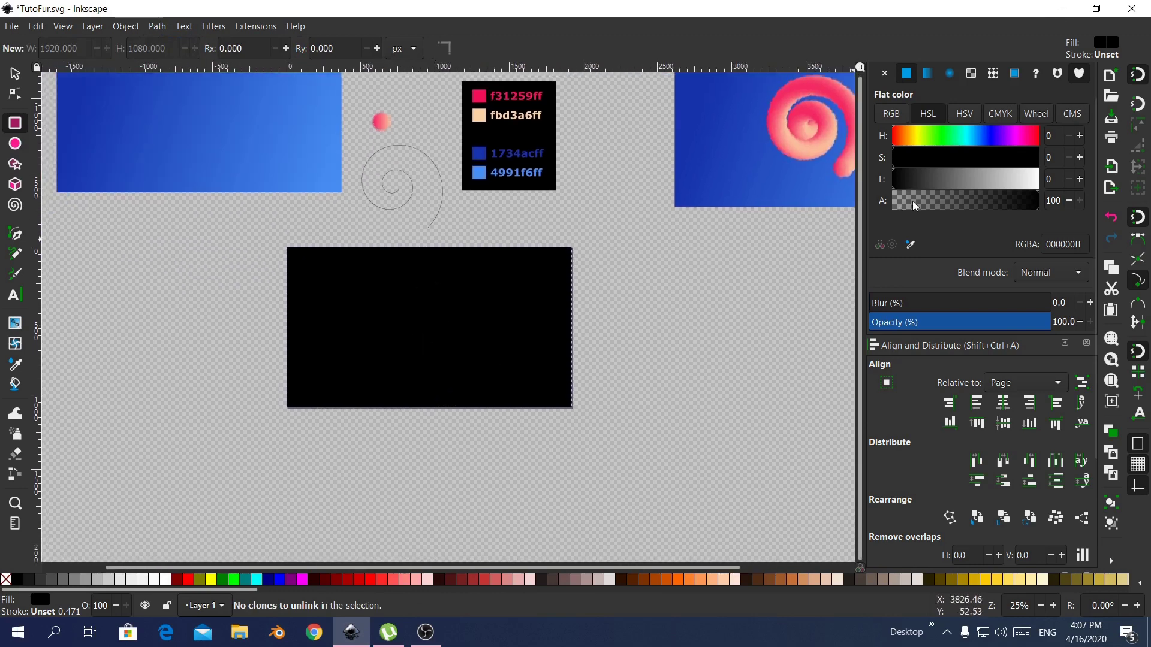
click(927, 74)
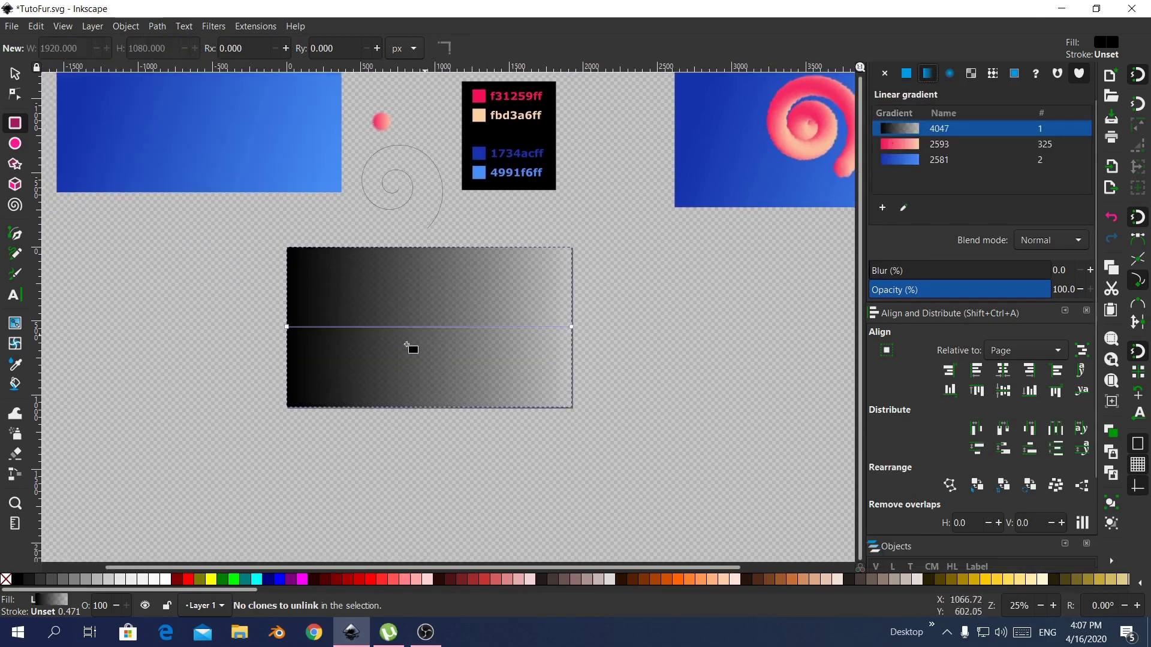
click(287, 327)
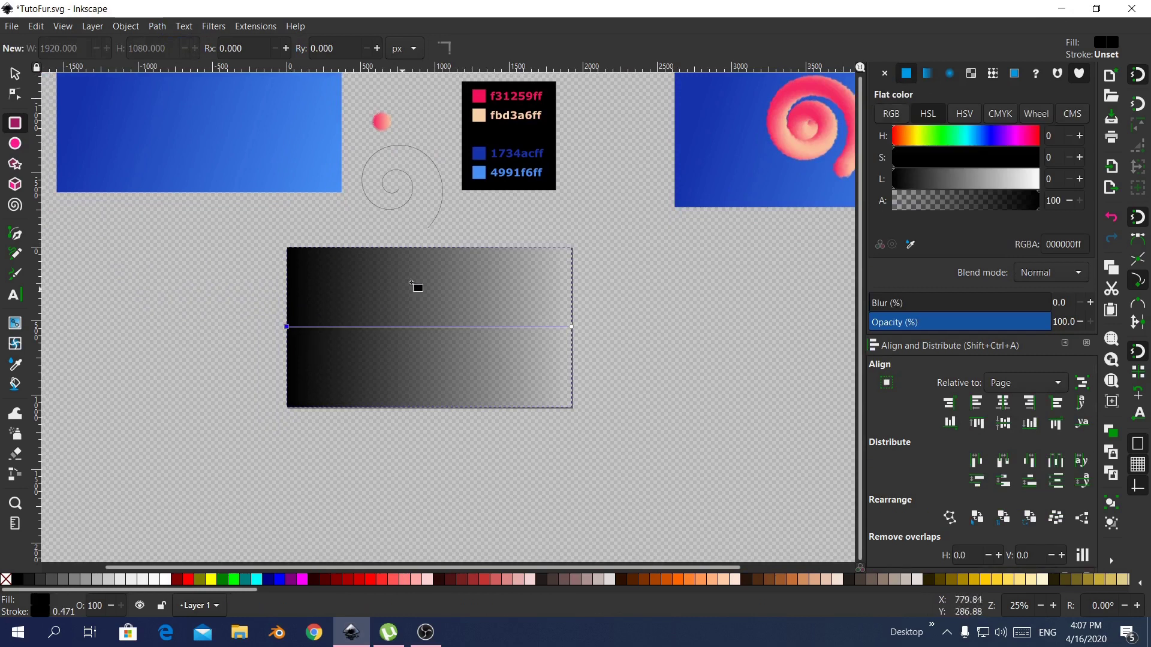
scroll(455, 298, up, 2)
scroll(455, 298, left, 1)
click(911, 244)
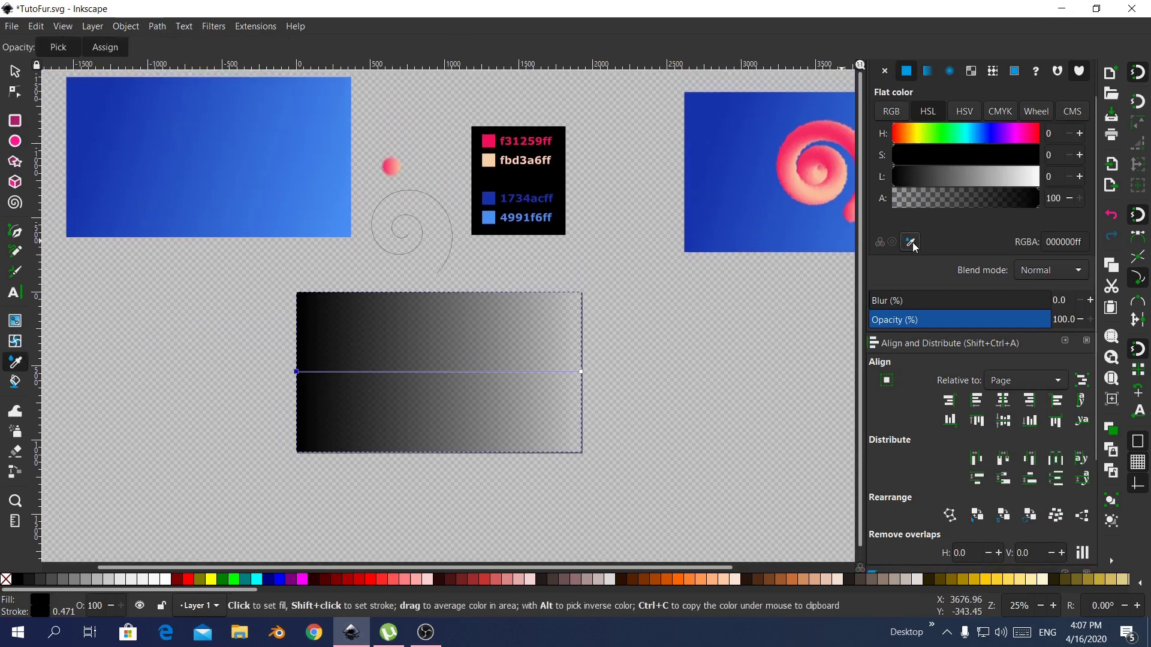
click(505, 199)
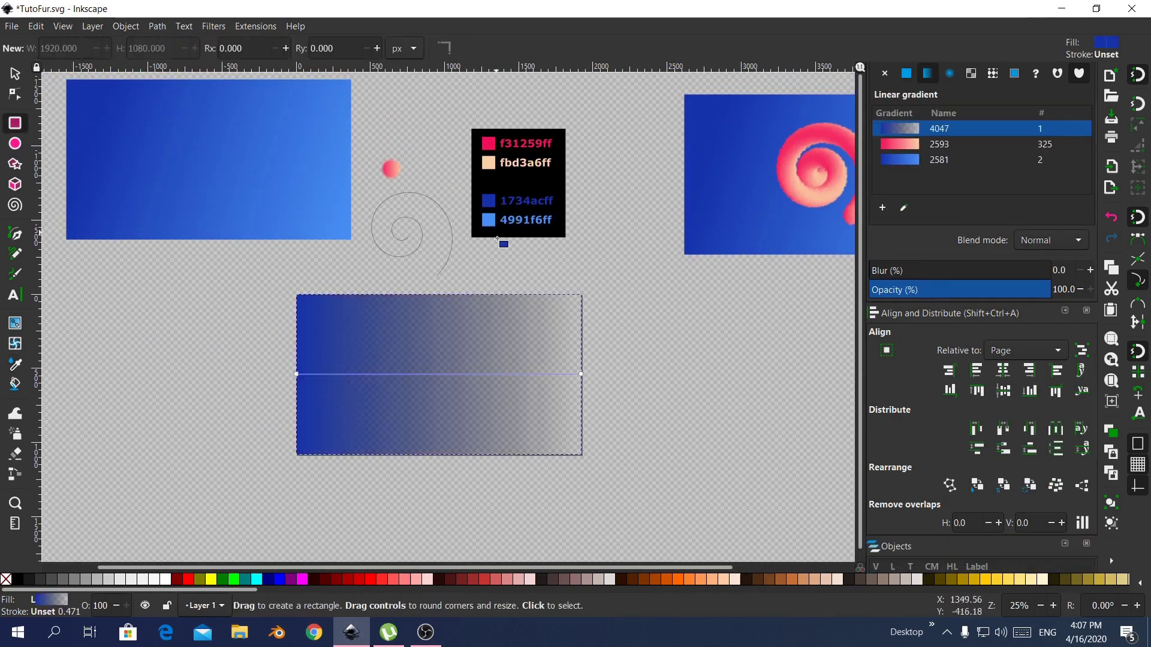
Set the rectangle gradient's transparent end stop to light blue 4991f6ff, sampled from the palette.
click(580, 374)
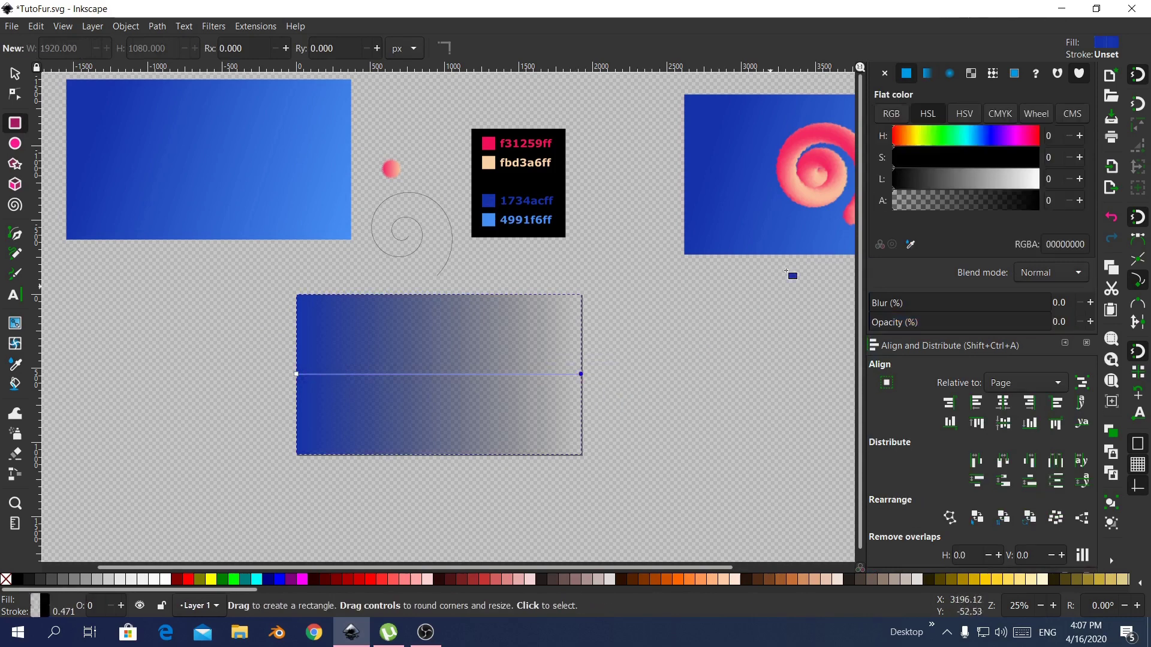
click(910, 244)
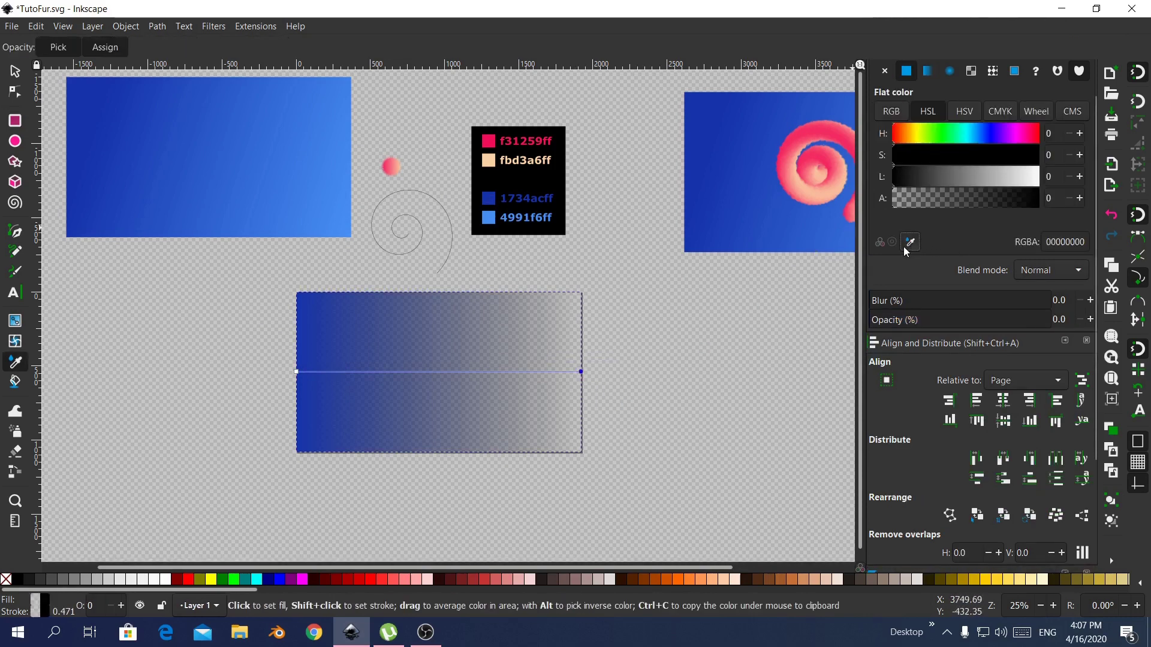
click(490, 218)
Slant the rectangle's gradient by moving its start up along the left edge and its end down along the right edge.
drag(297, 372, 296, 329)
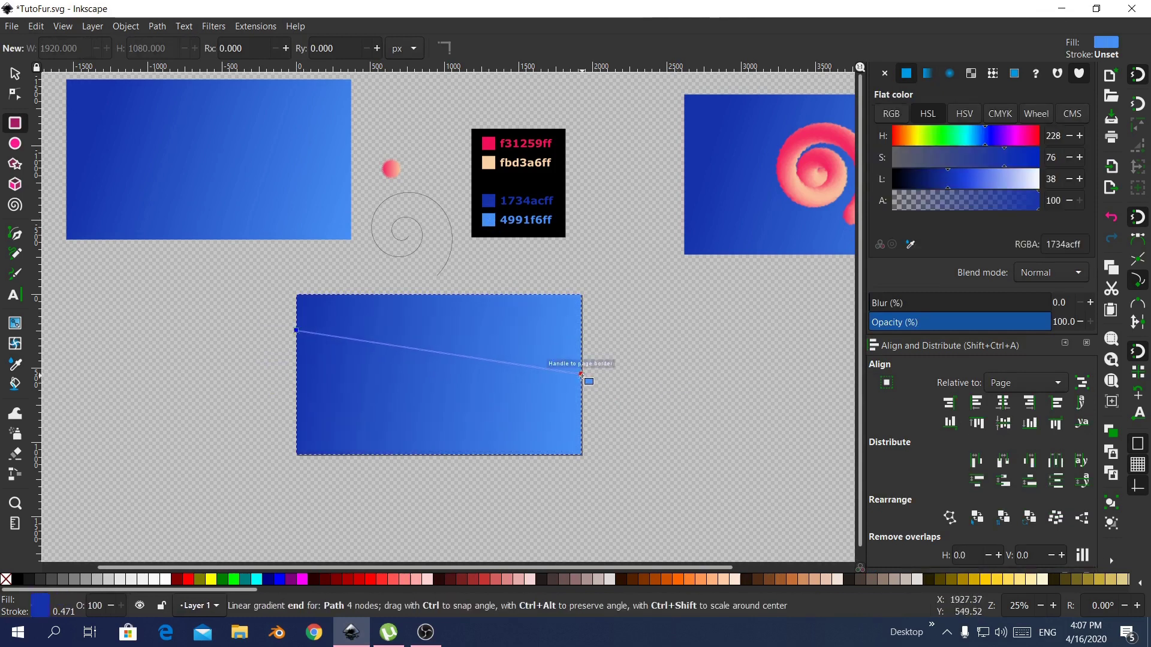
drag(580, 374, 581, 423)
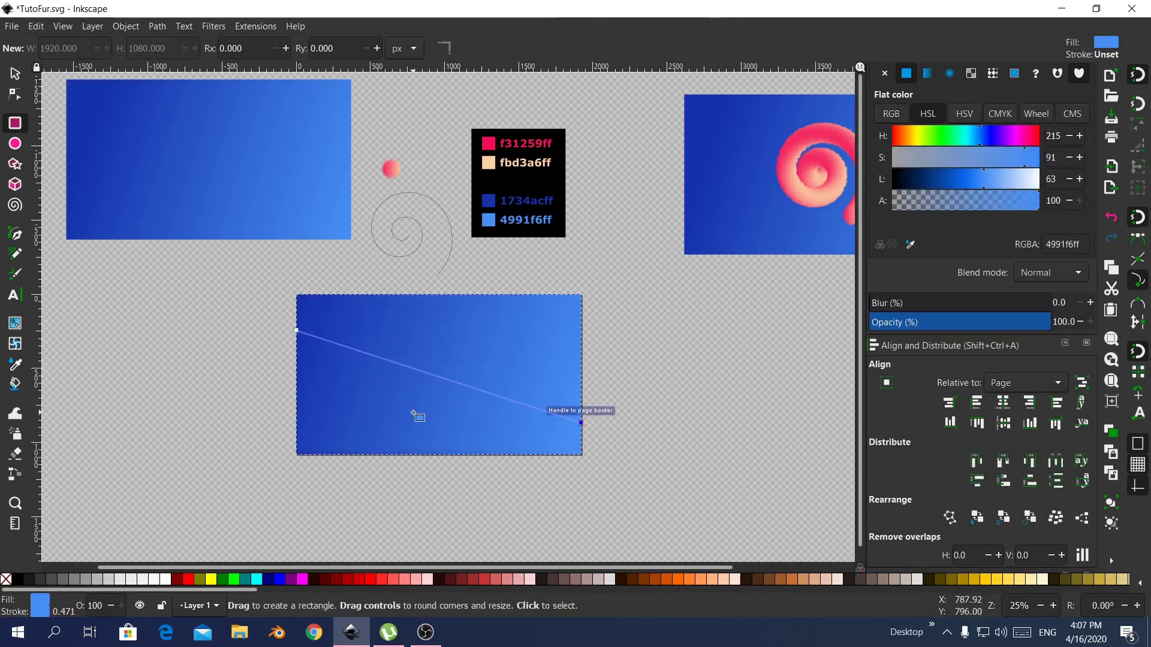
drag(416, 411, 438, 415)
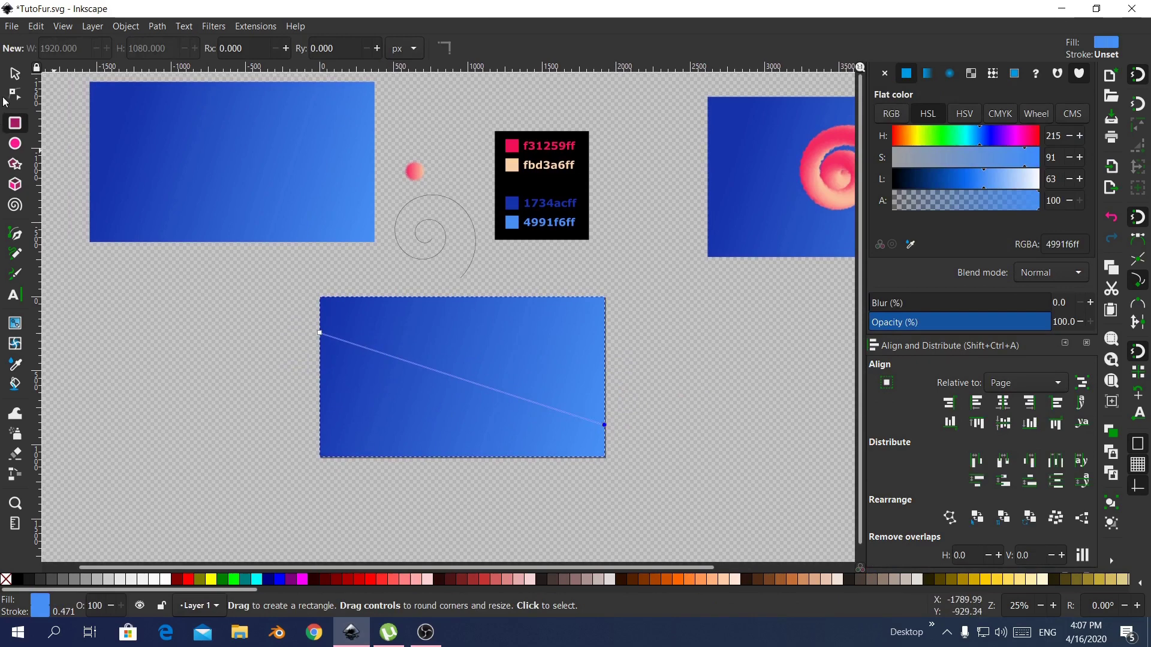
Move the small pink star near the page's upper-left corner and draw a 70-corner star about 160 px wide beside it.
scroll(417, 192, up, 6)
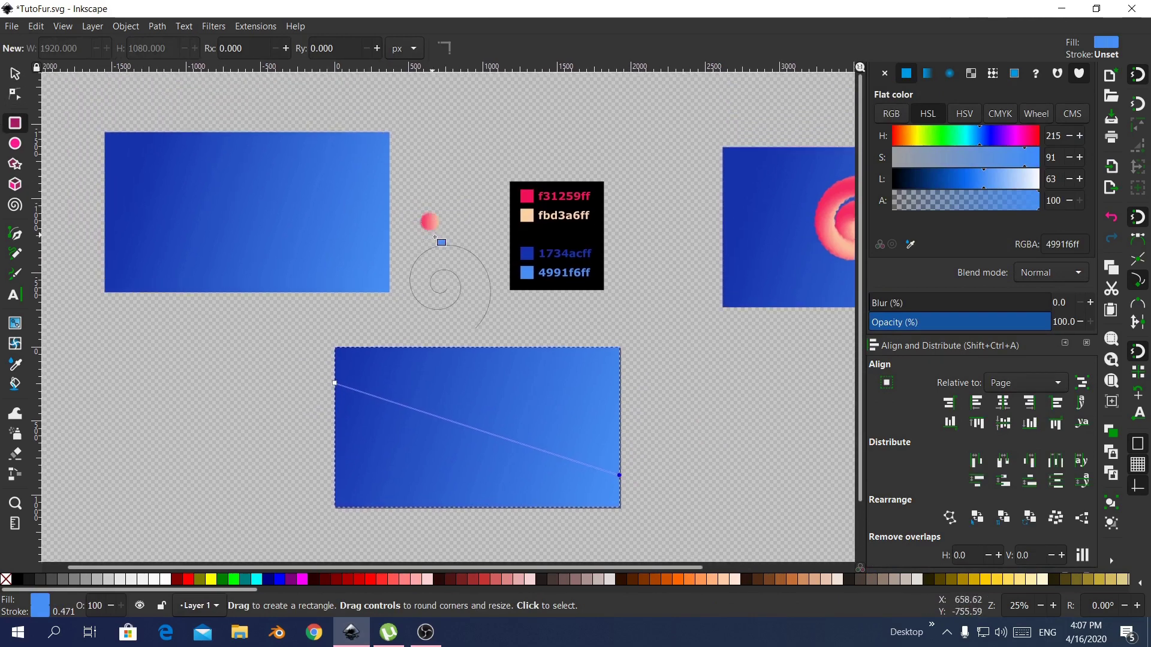
ctrl+scroll(429, 335, up, 2)
drag(448, 422, 425, 198)
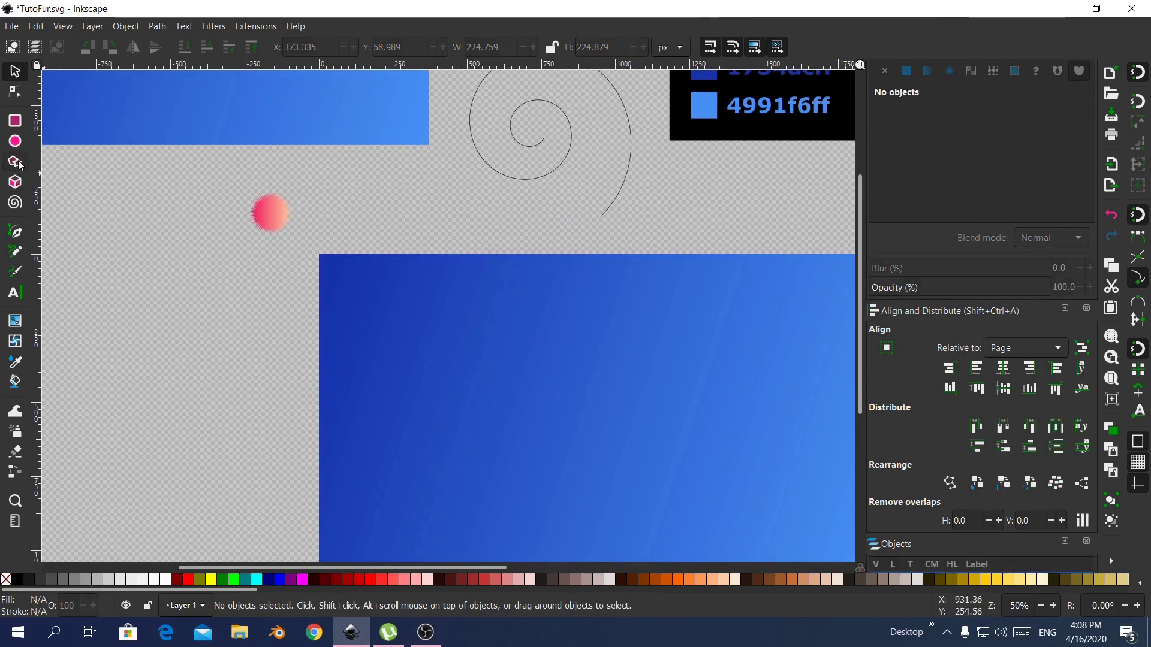
click(18, 163)
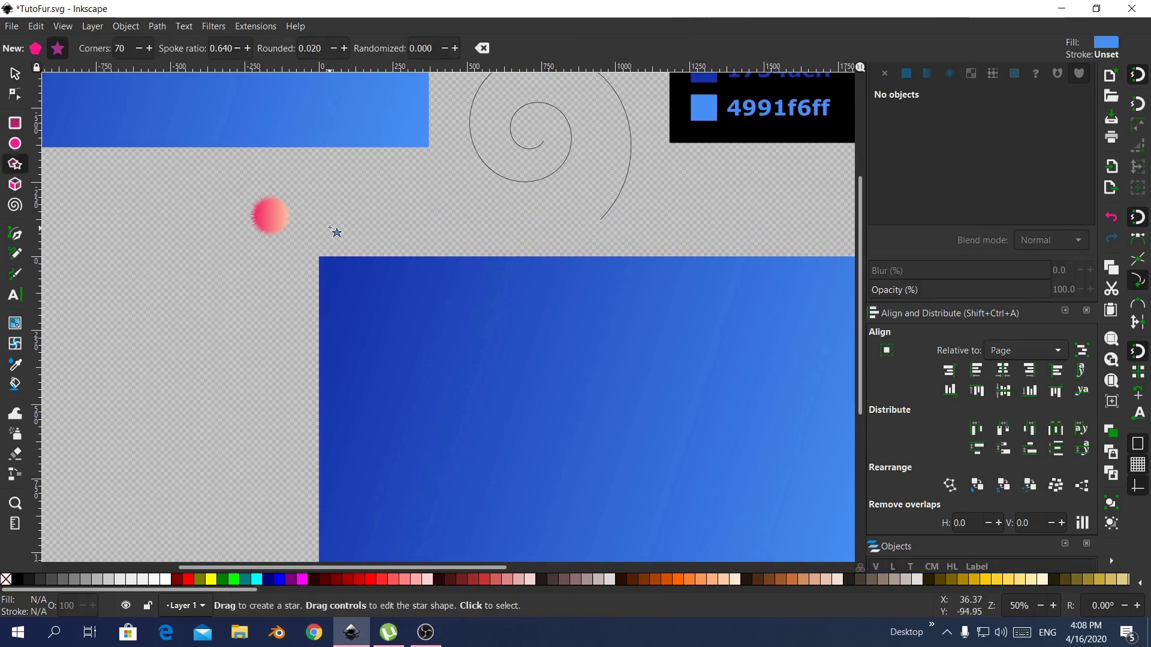
mouse_move(328, 208)
mouse_down()
mouse_move(356, 220)
mouse_move(340, 223)
mouse_up()
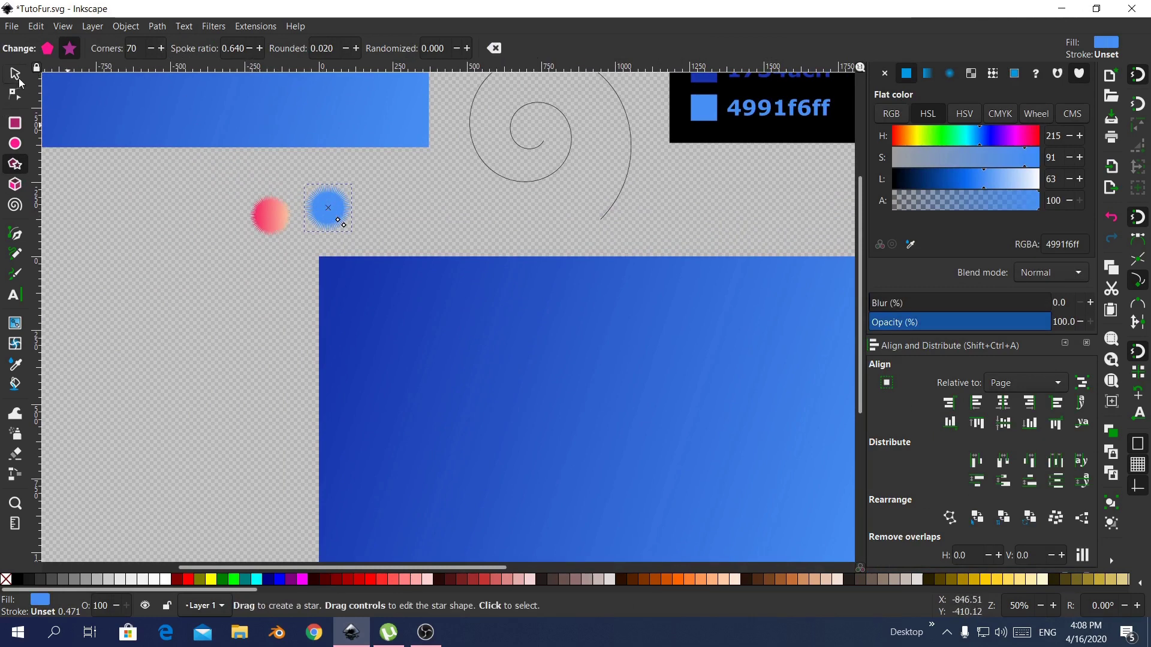
Examine the pink reference star's corners, spoke ratio, rounding and randomization settings.
click(18, 77)
click(269, 213)
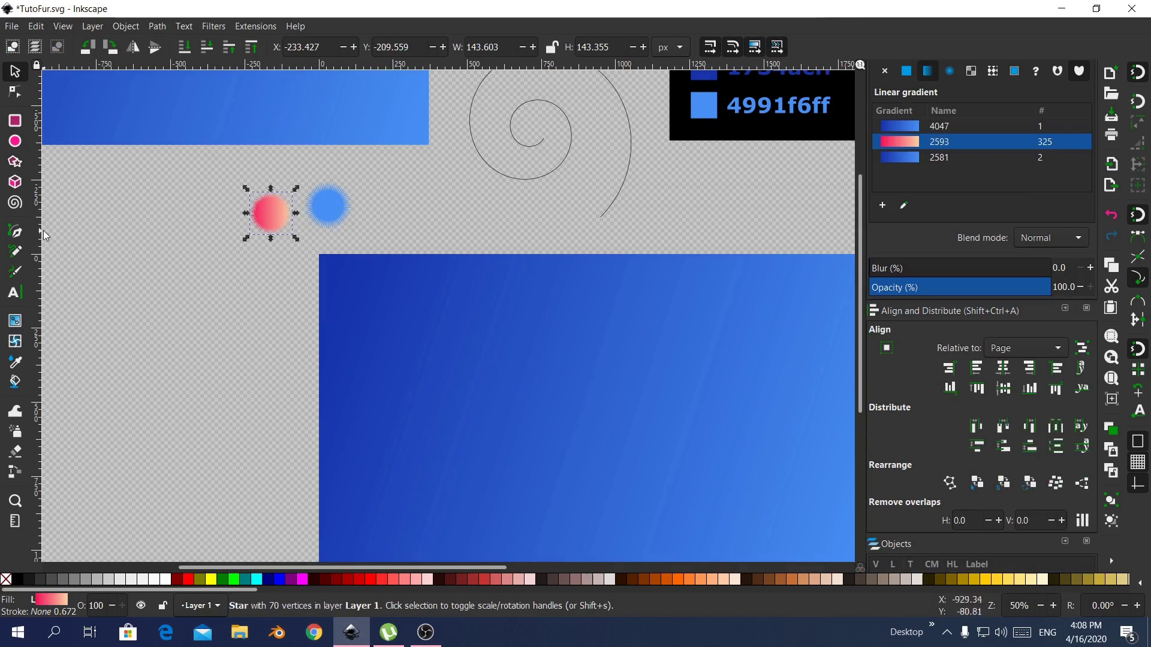
click(15, 164)
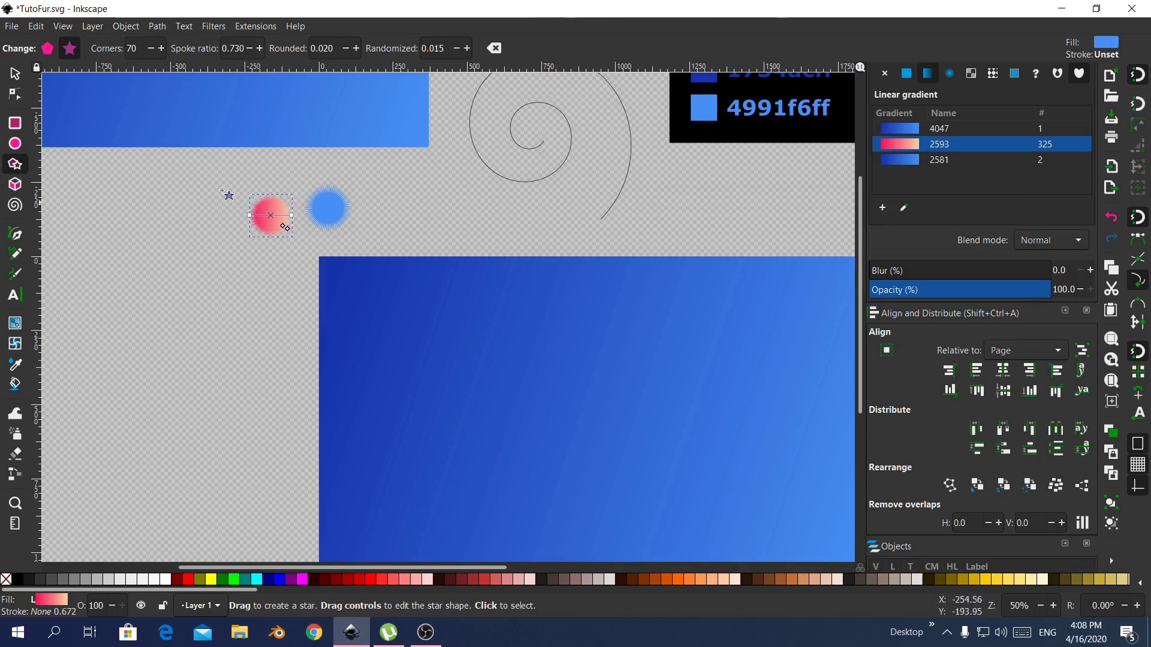
Set the new blue star's spoke ratio to 0.730 and its randomization to 0.018.
click(15, 74)
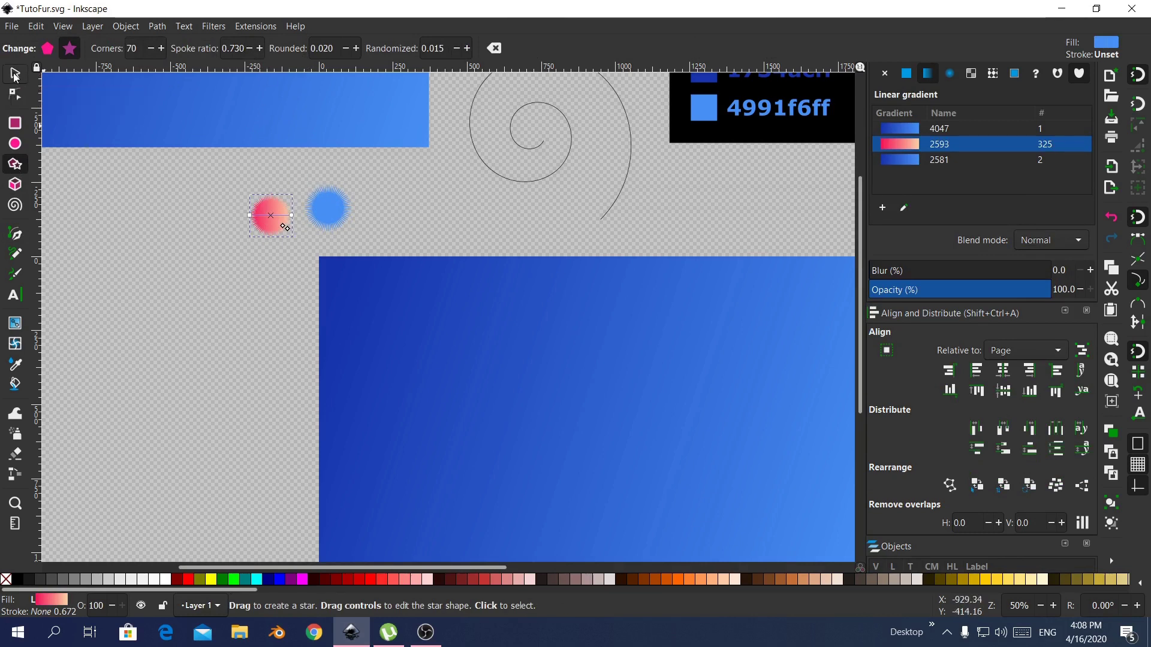
click(343, 213)
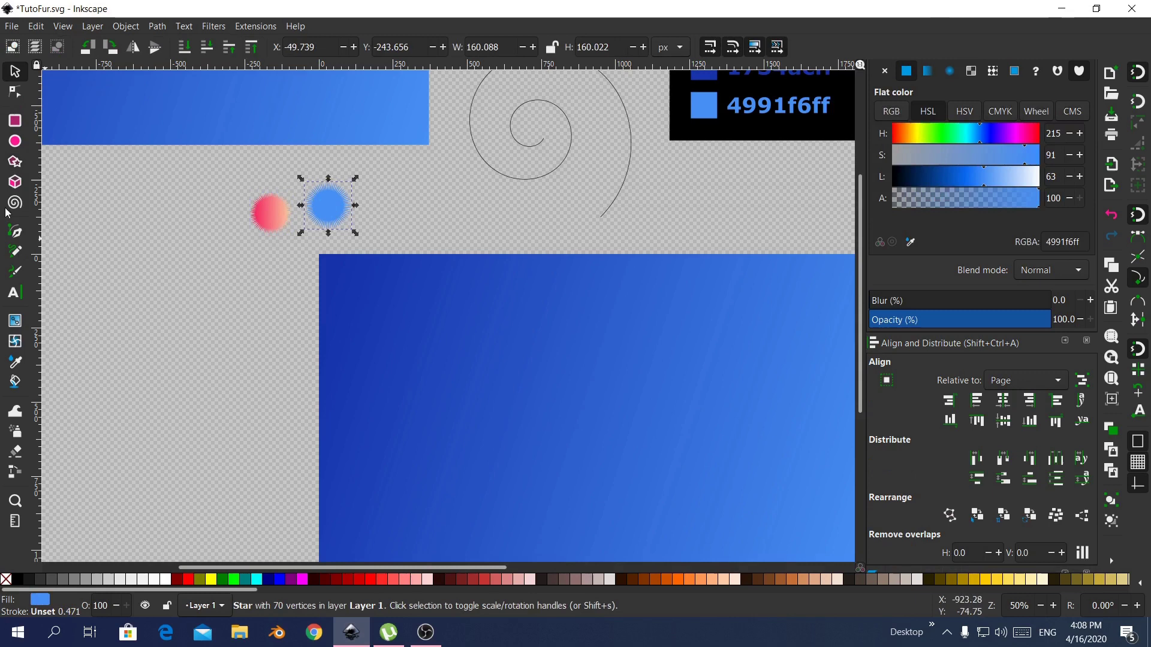
click(16, 165)
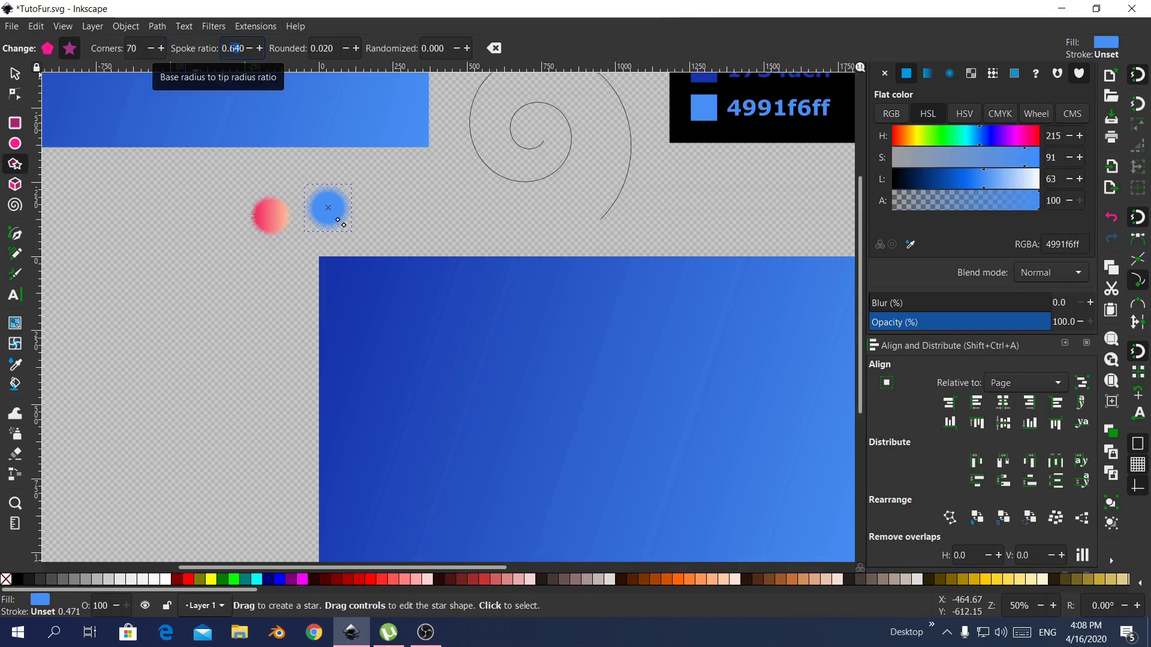
text(73)
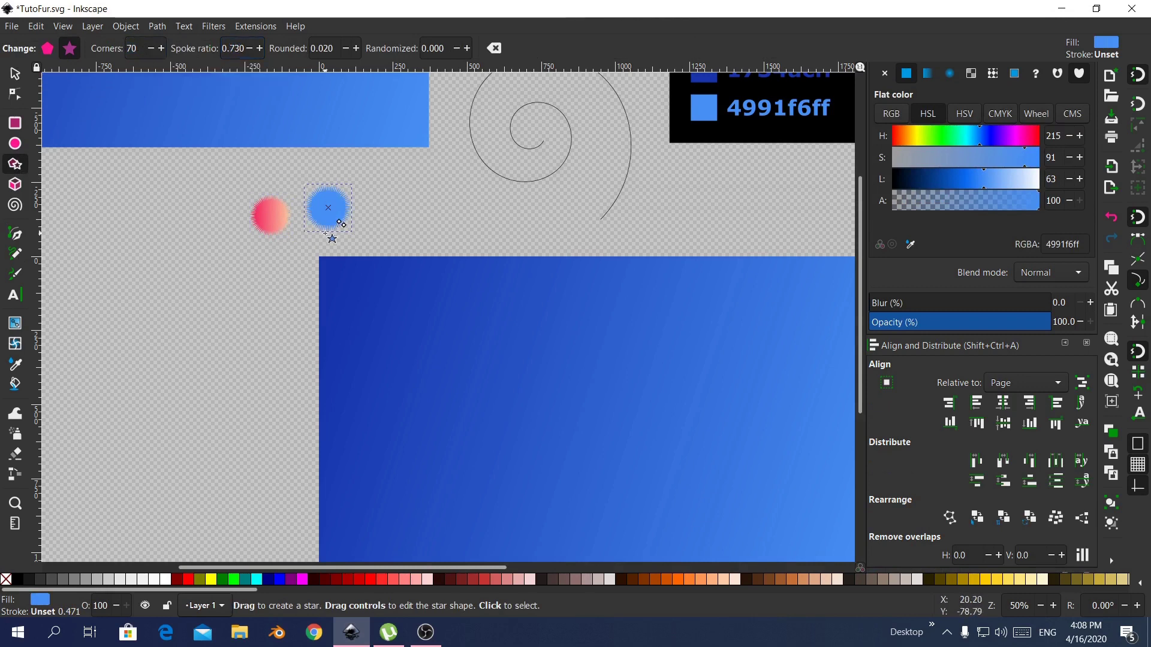
scroll(333, 233, up, 3)
drag(362, 227, 364, 233)
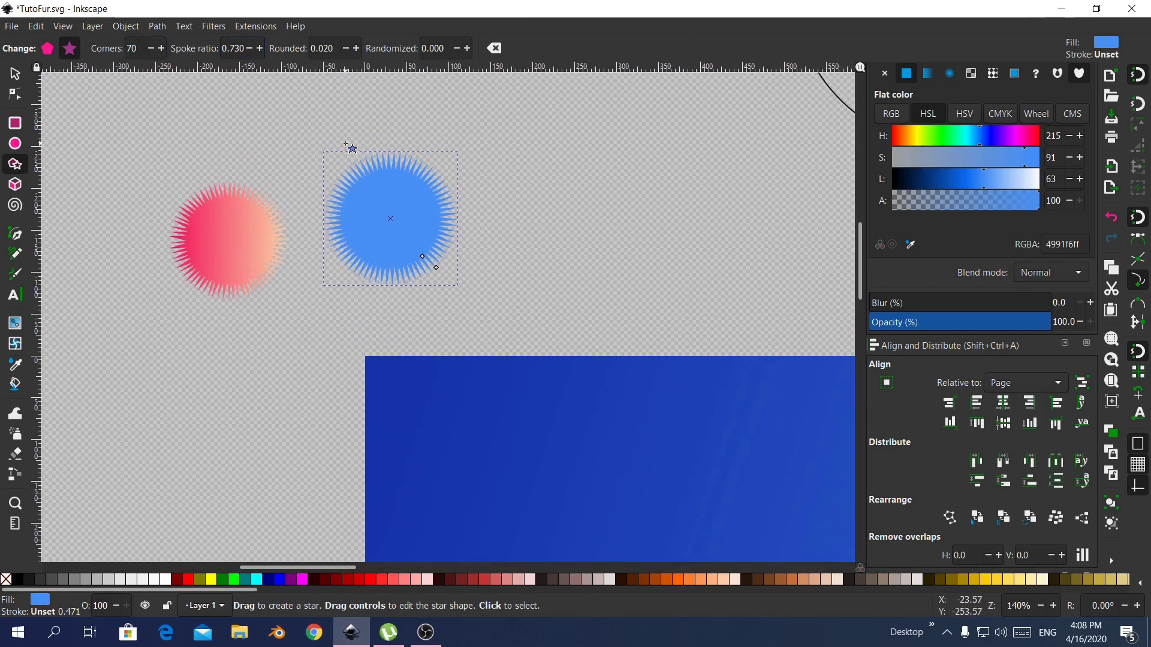
click(467, 48)
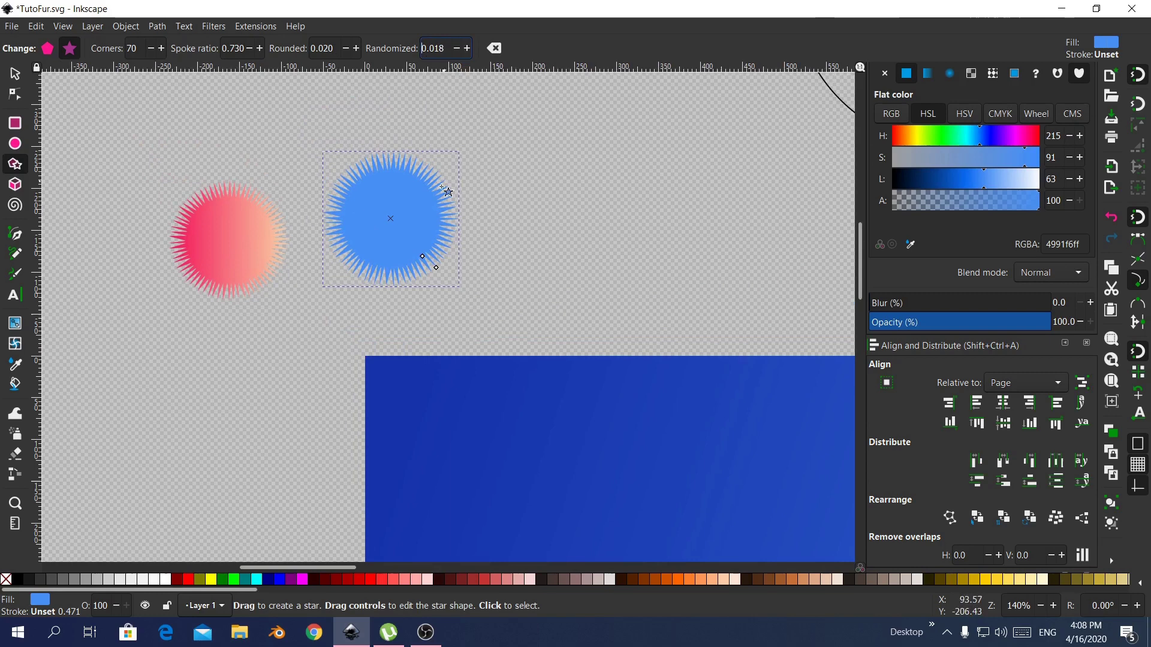
Scale the blue star down uniformly to about 143 px wide and place it just below the color palette.
key(s)
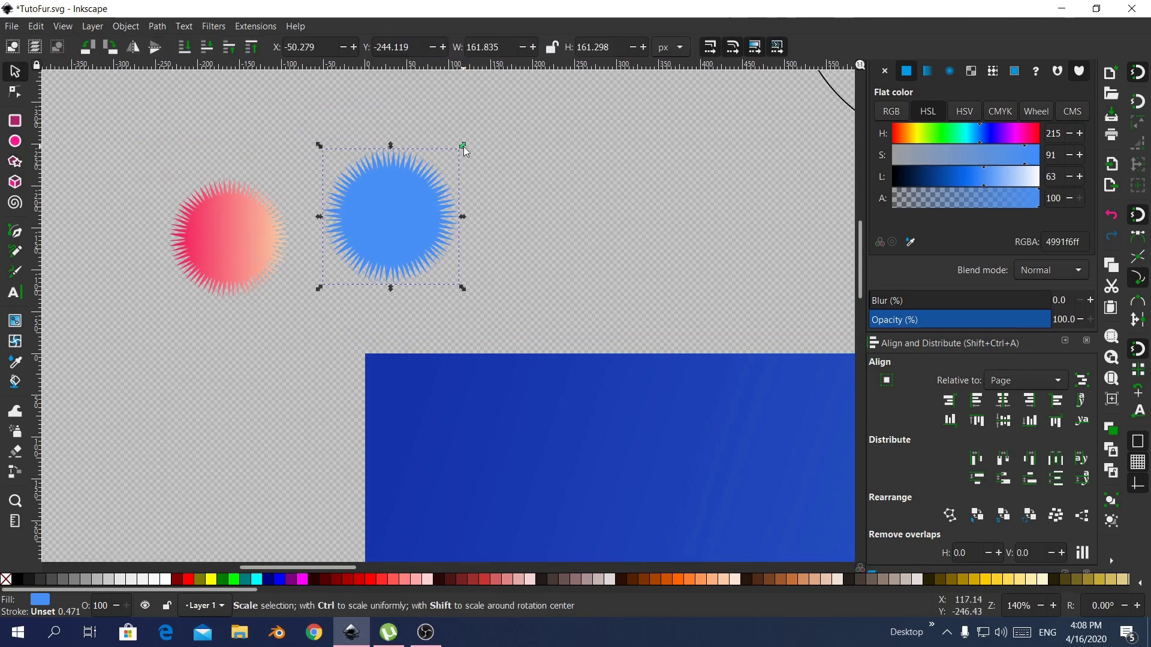
drag(462, 146, 456, 146)
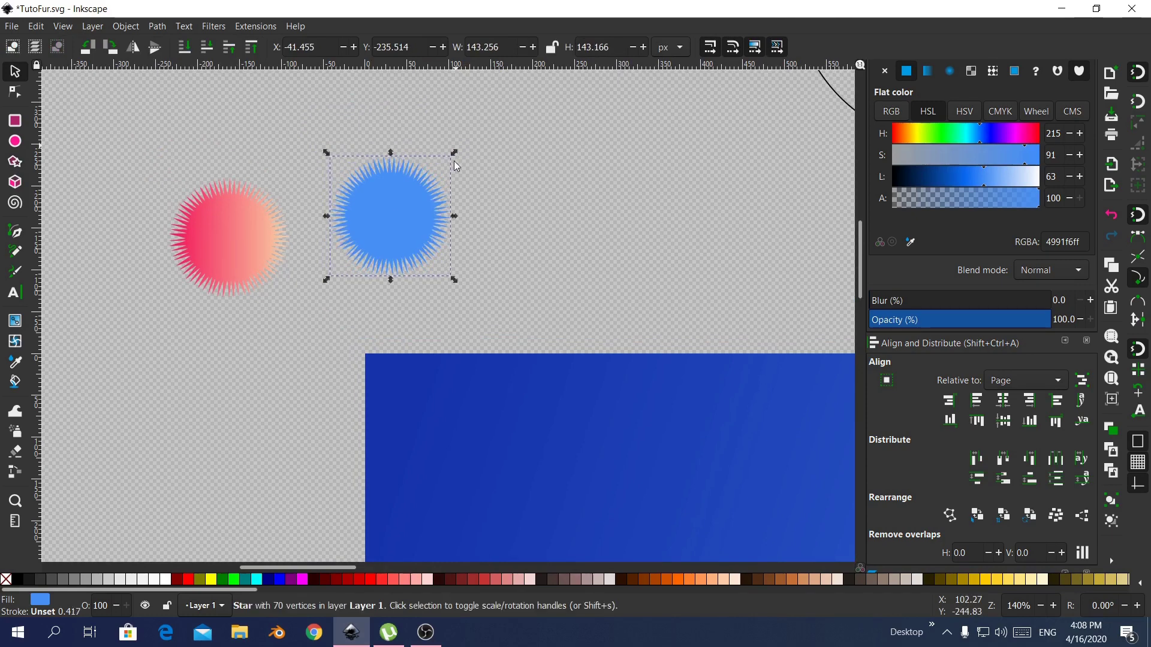
scroll(419, 192, down, 4)
drag(461, 197, 404, 241)
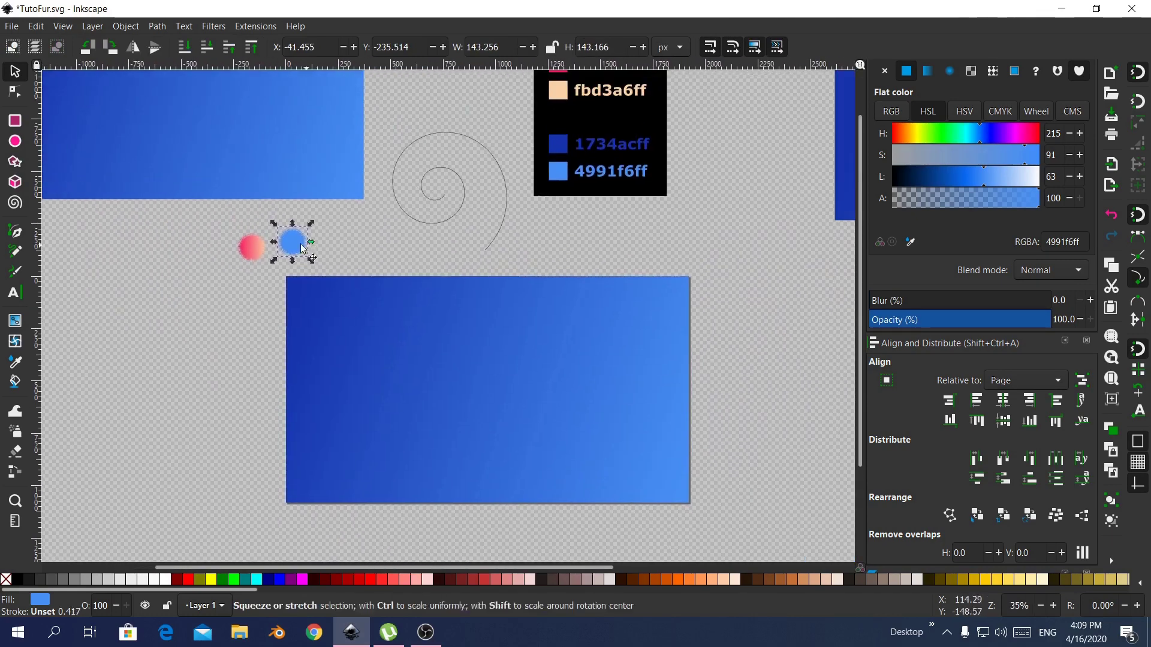
drag(302, 248, 462, 489)
scroll(504, 343, up, 2)
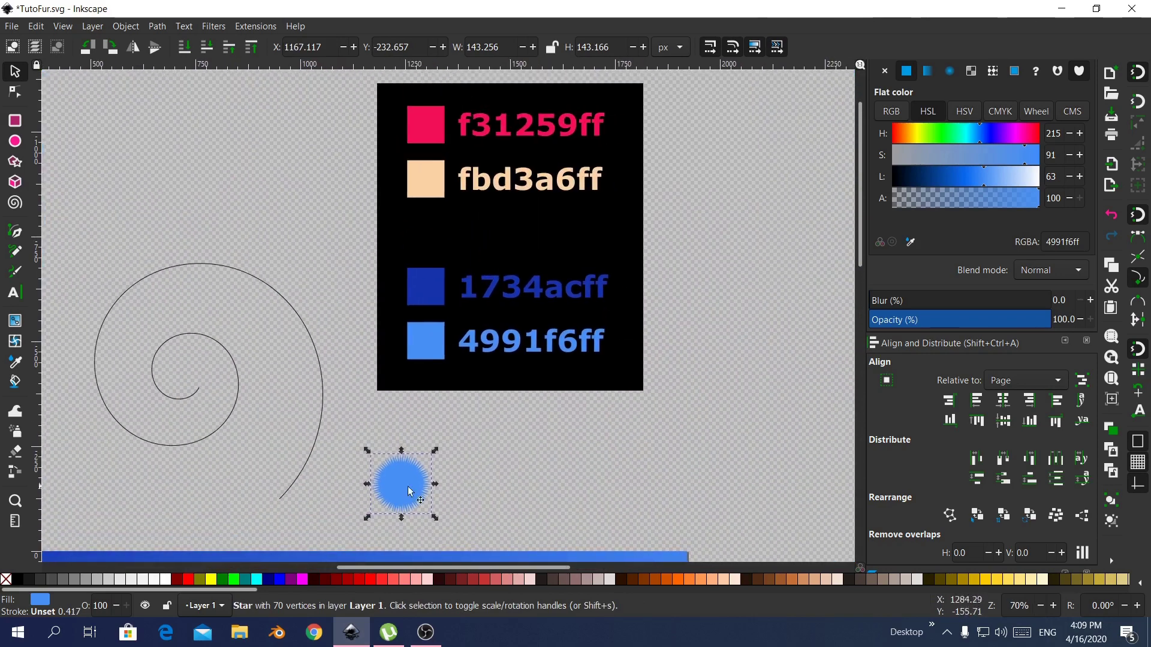
Apply a linear gradient to the blue star and sample pink f31259ff from the palette as its start color.
click(927, 70)
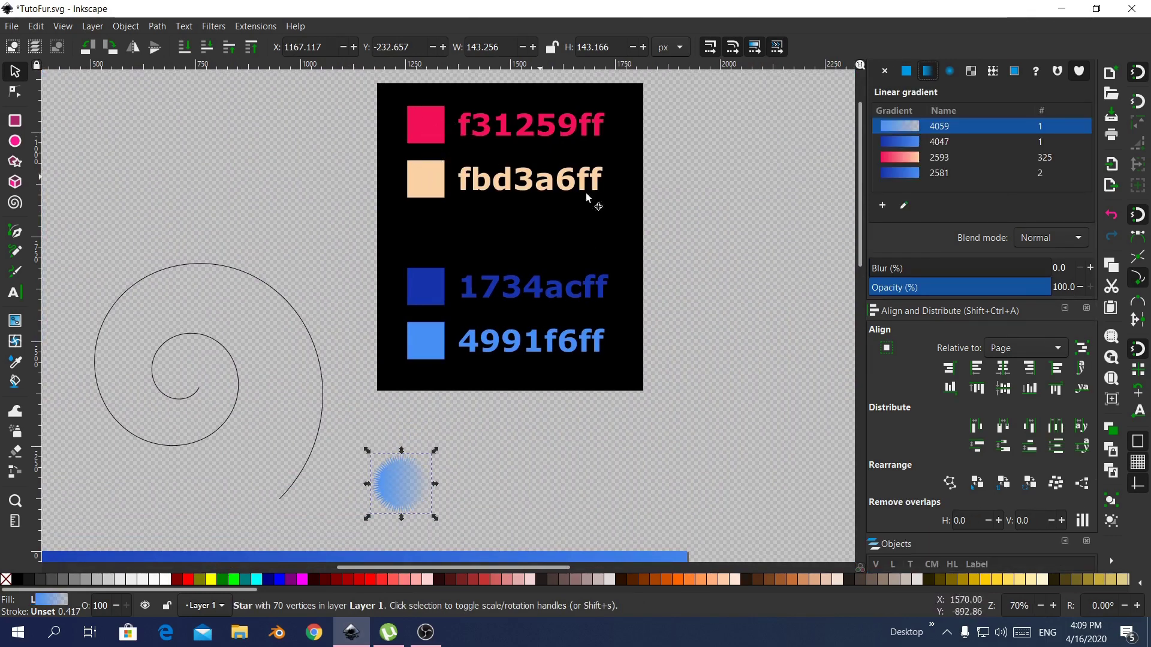
click(903, 205)
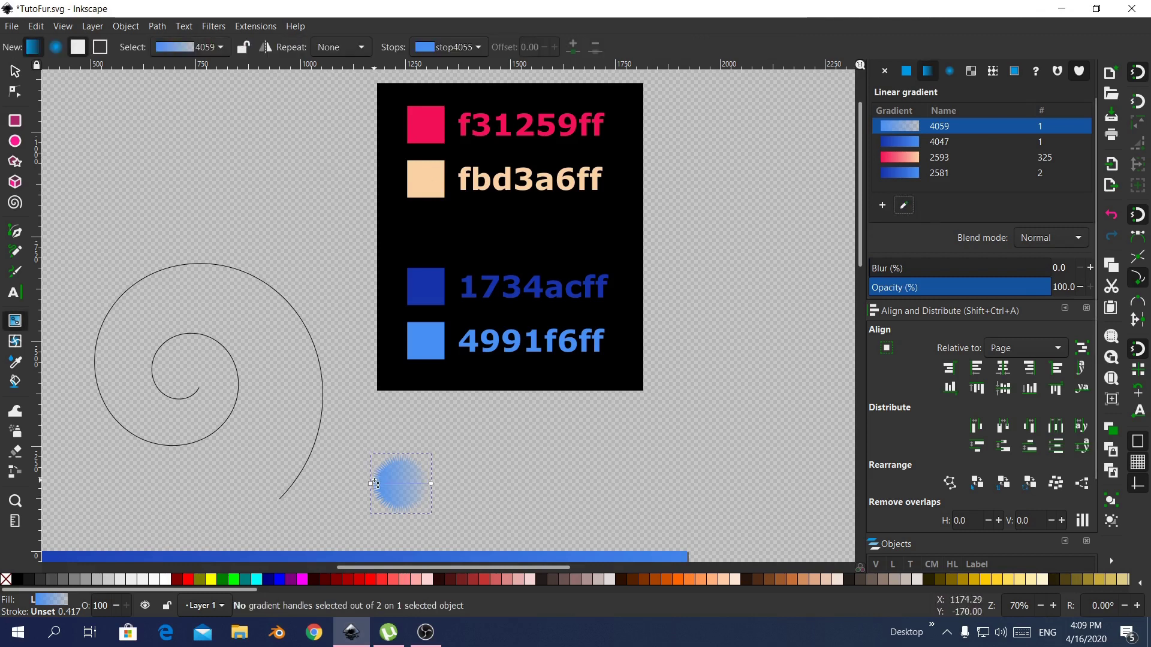
click(371, 483)
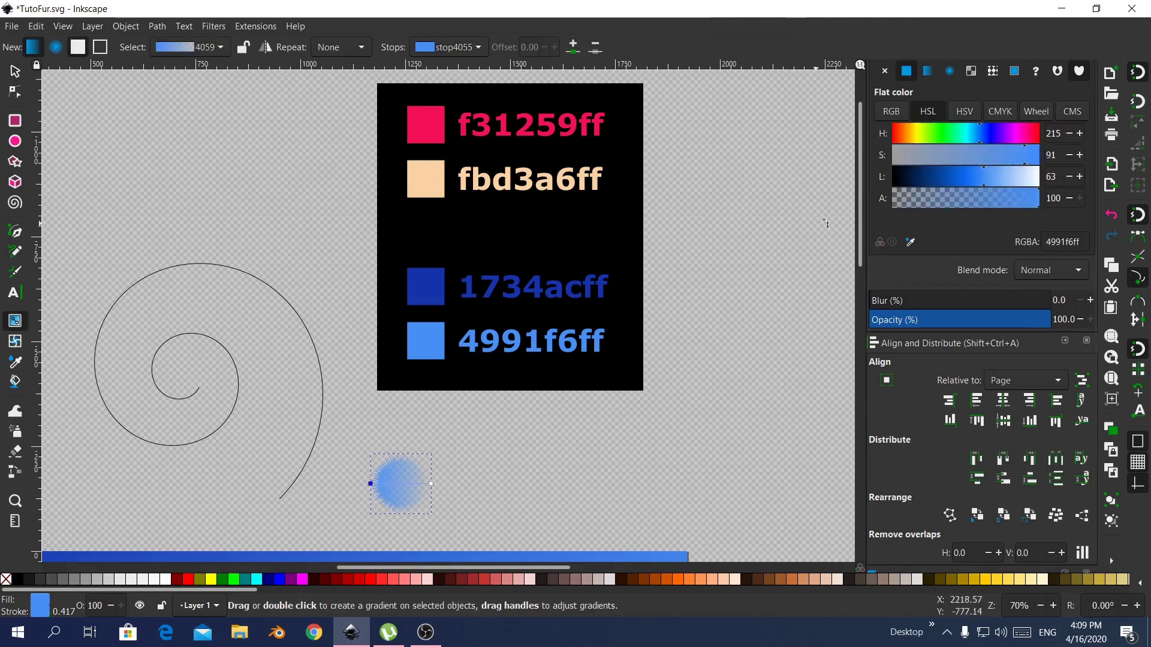
click(910, 241)
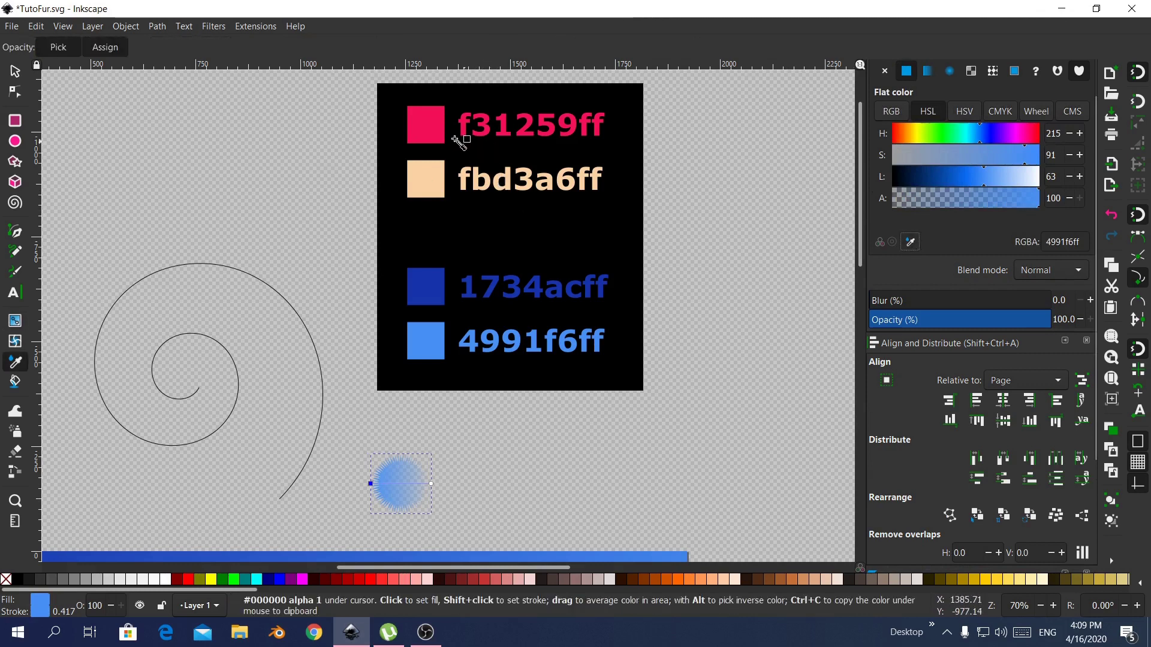
click(427, 127)
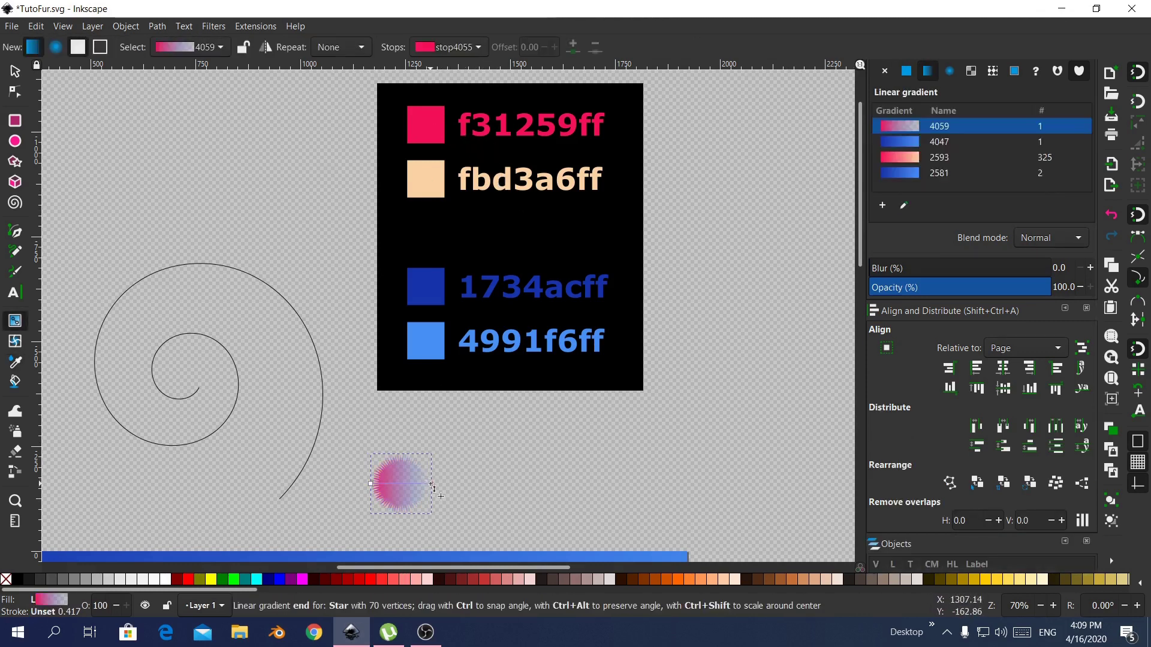
Set the star gradient's transparent end stop to peach fbd3a6ff, sampled from the palette.
click(431, 483)
click(910, 241)
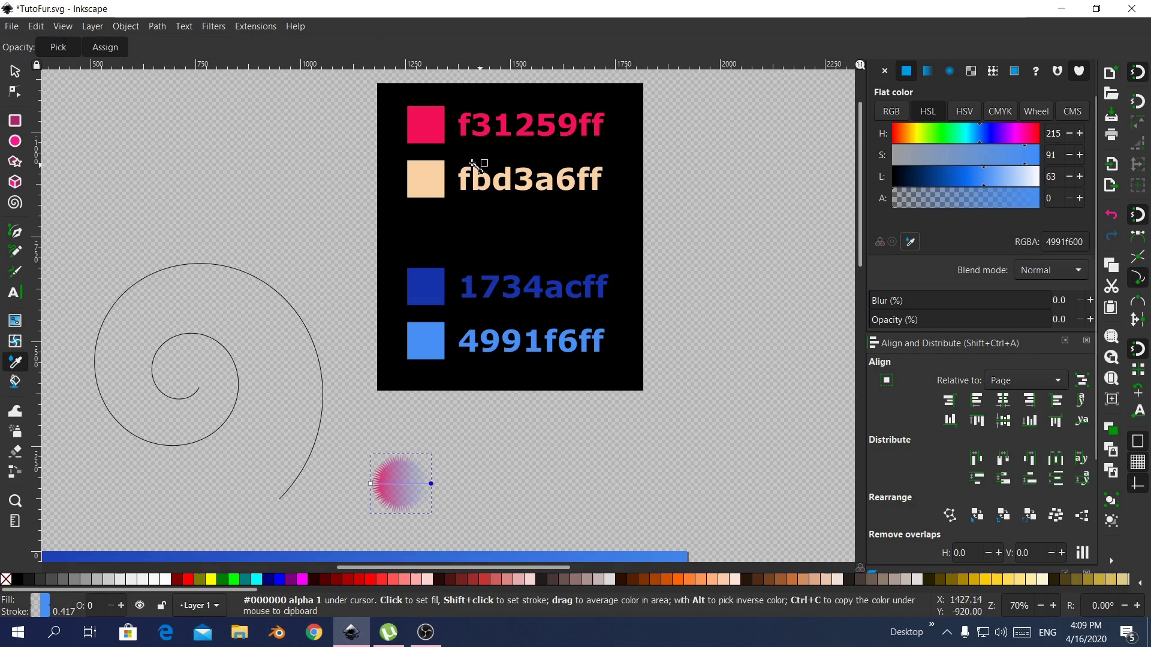
click(425, 182)
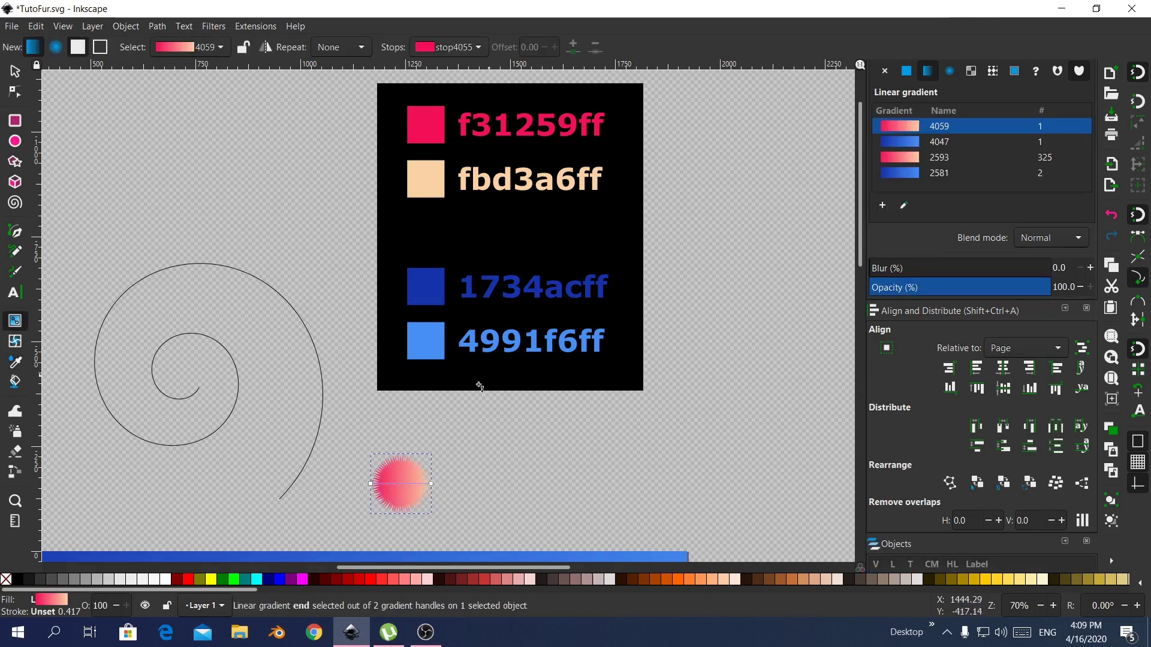
scroll(479, 386, down, 2)
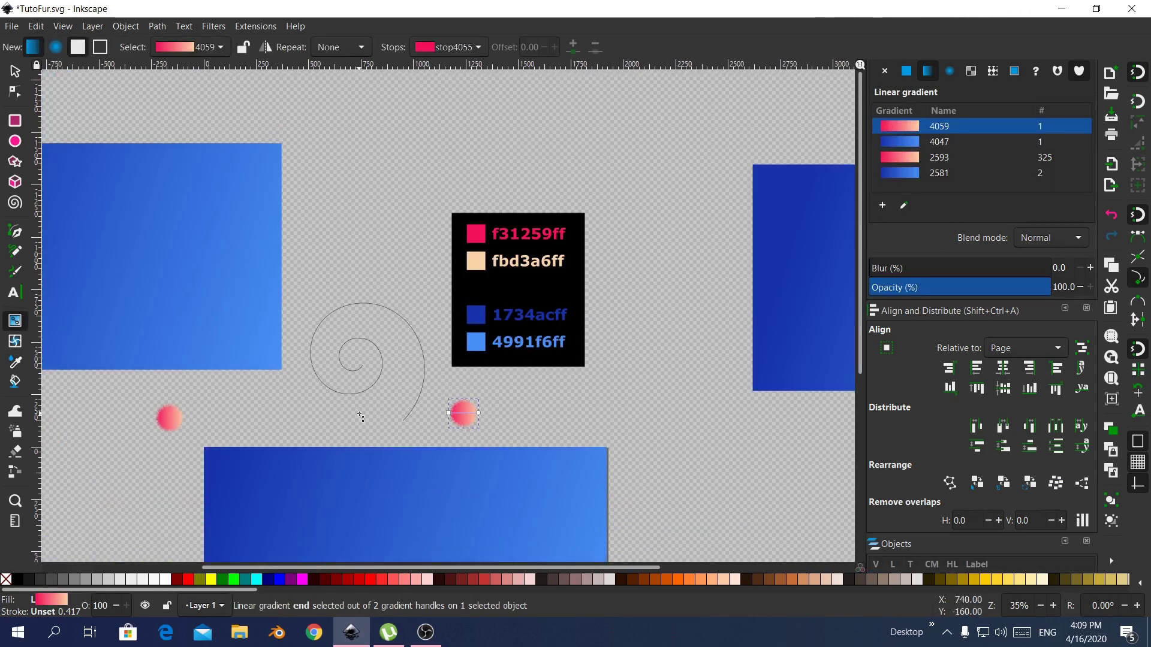
drag(493, 419, 527, 343)
scroll(527, 343, up, 2)
drag(245, 335, 224, 303)
scroll(469, 361, up, 2)
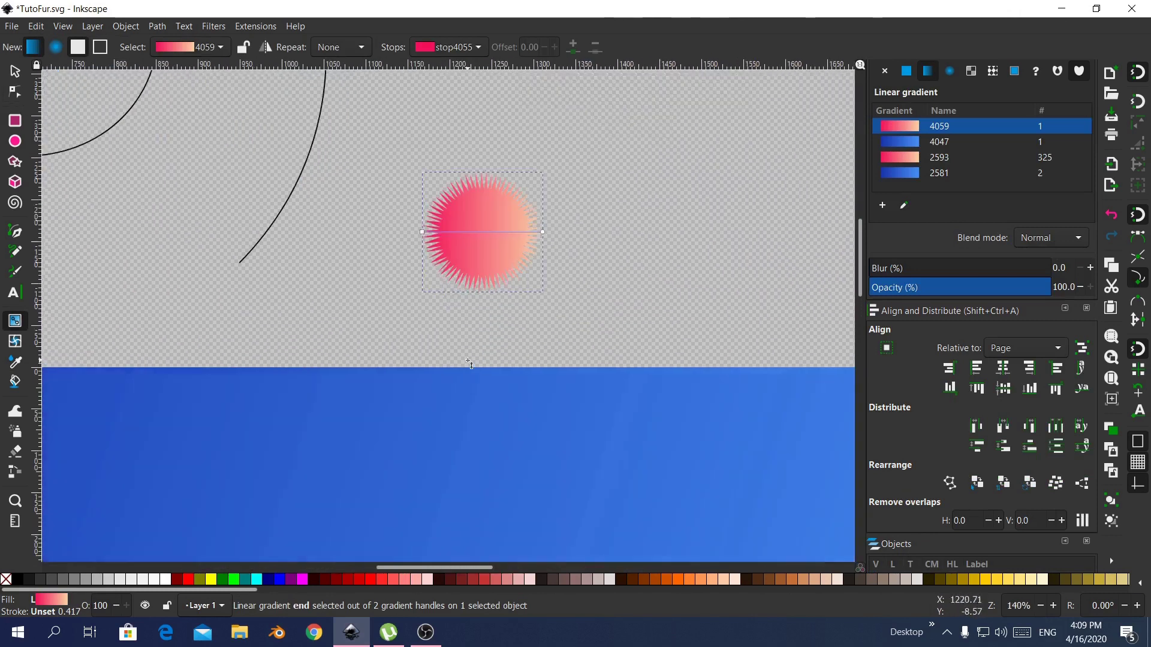
Move the star gradient's start and end handles slightly inward from the edges of its bounding box.
scroll(472, 258, up, 2)
drag(377, 206, 393, 200)
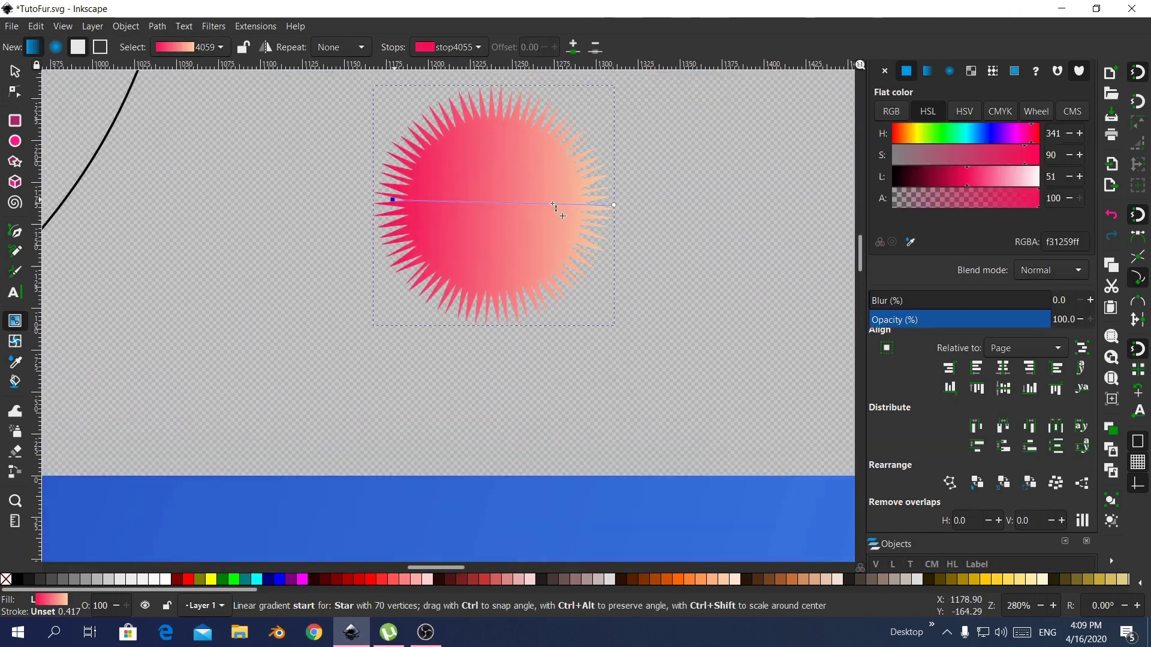
drag(607, 206, 607, 208)
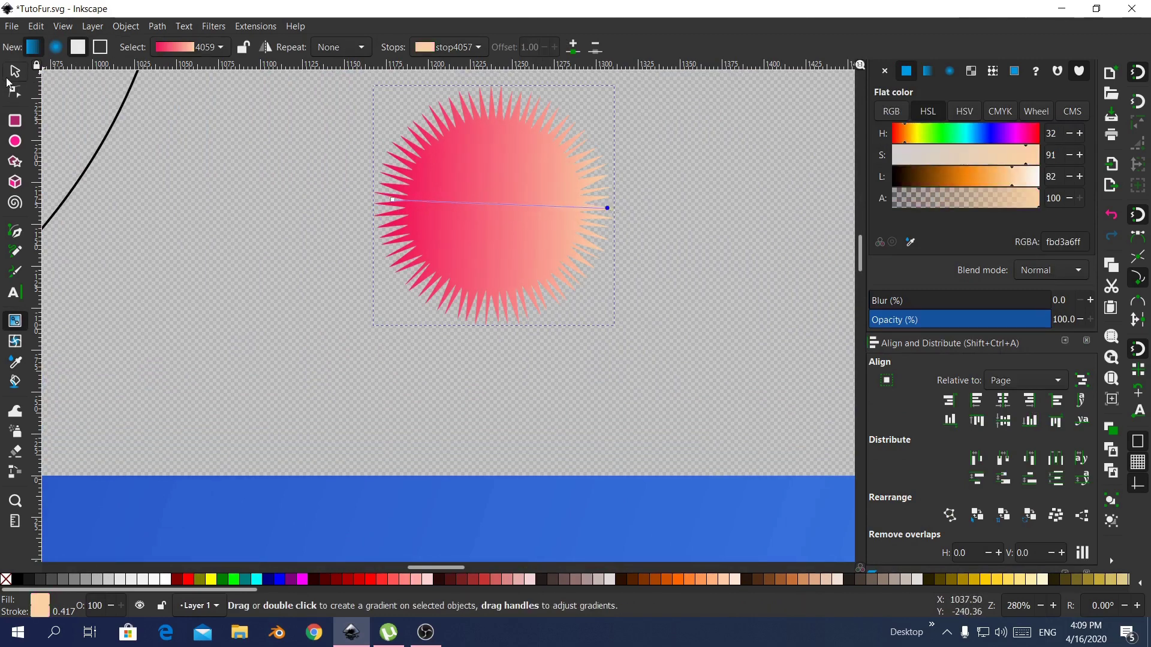
Move the gradient star onto the upper-left area of the blue background, at about X 292, Y 190 px.
click(16, 78)
ctrl+scroll(475, 330, down, 5)
drag(457, 253, 303, 408)
scroll(404, 334, down, 5)
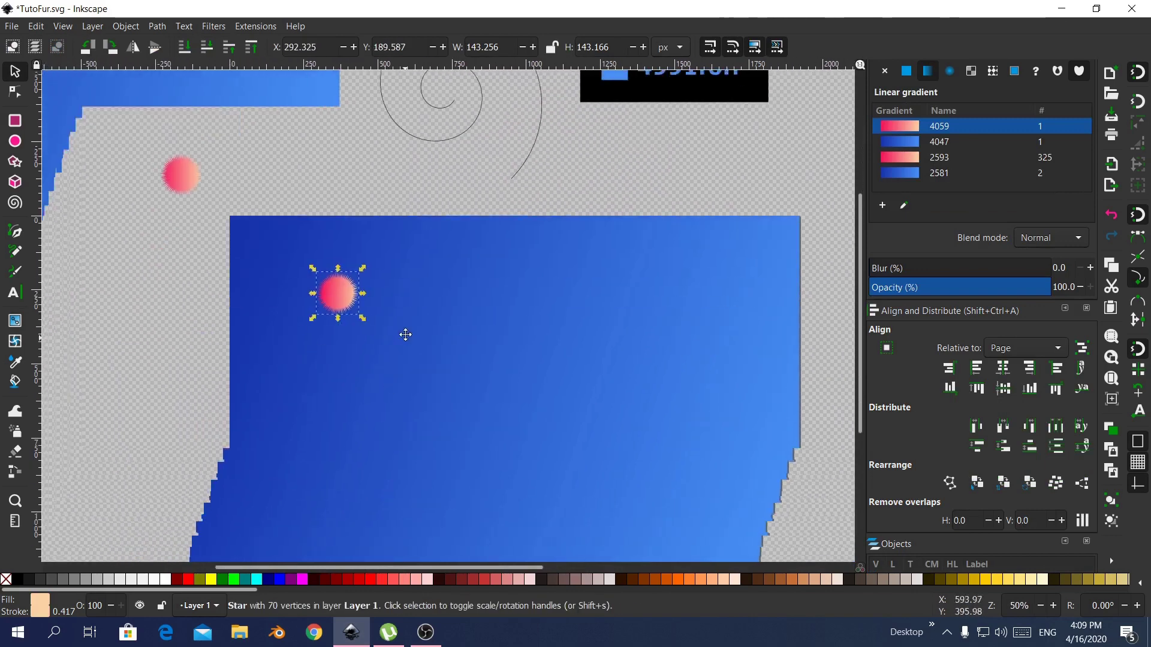
scroll(426, 231, up, 5)
scroll(437, 321, down, 3)
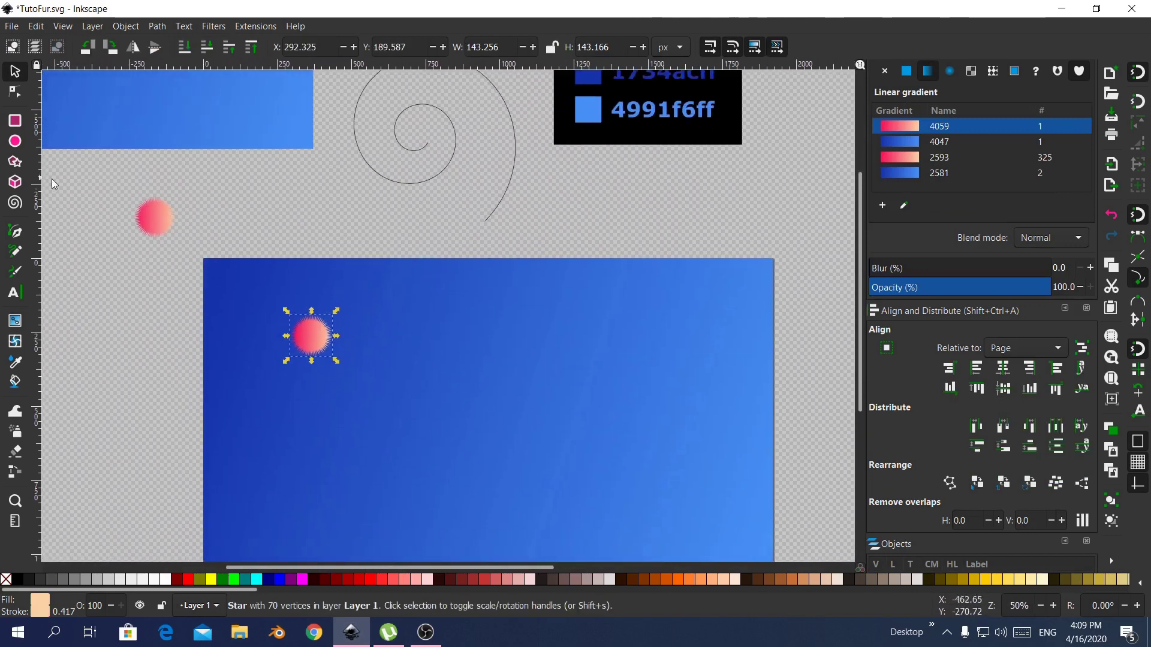
Draw a spiral with 6 turns, divergence 5 and inner radius 0.660 in the middle of the blue background.
click(15, 203)
scroll(470, 384, down, 3)
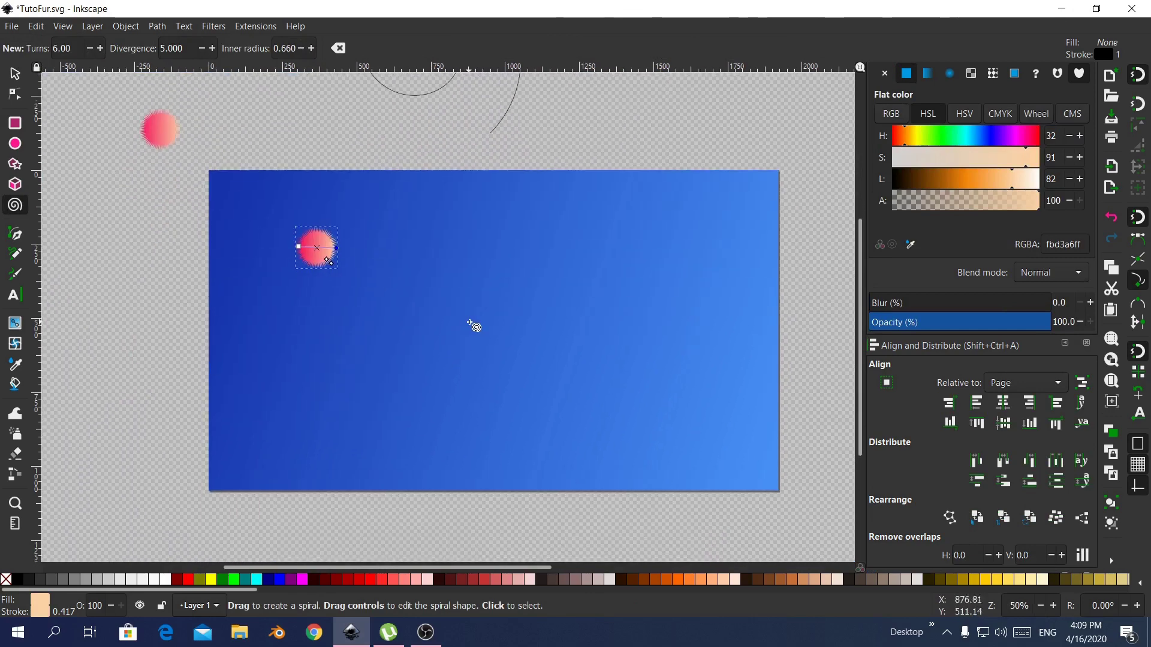
drag(498, 331, 563, 410)
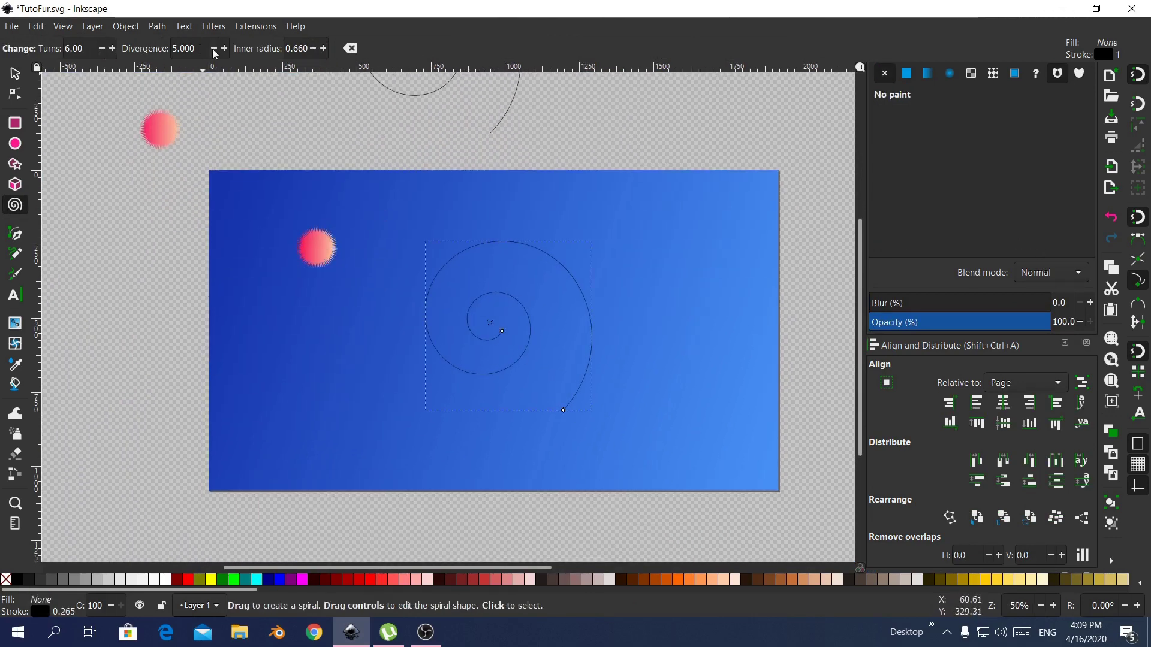
Set the new spiral's divergence to 5.7.
drag(360, 216, 343, 289)
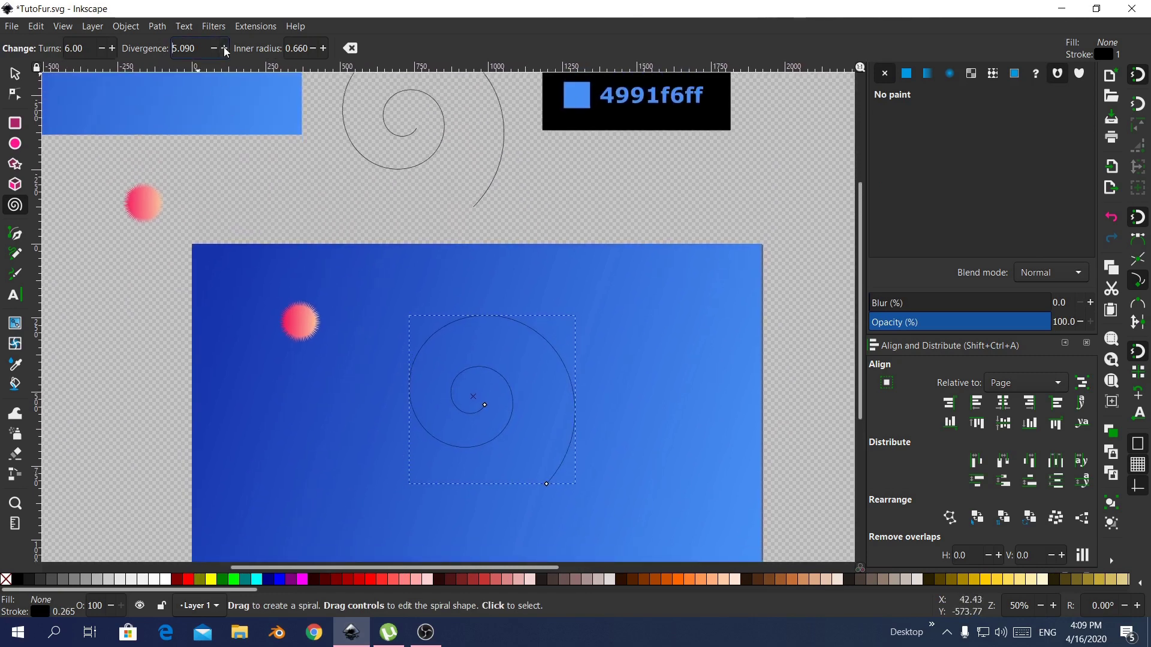
click(225, 47)
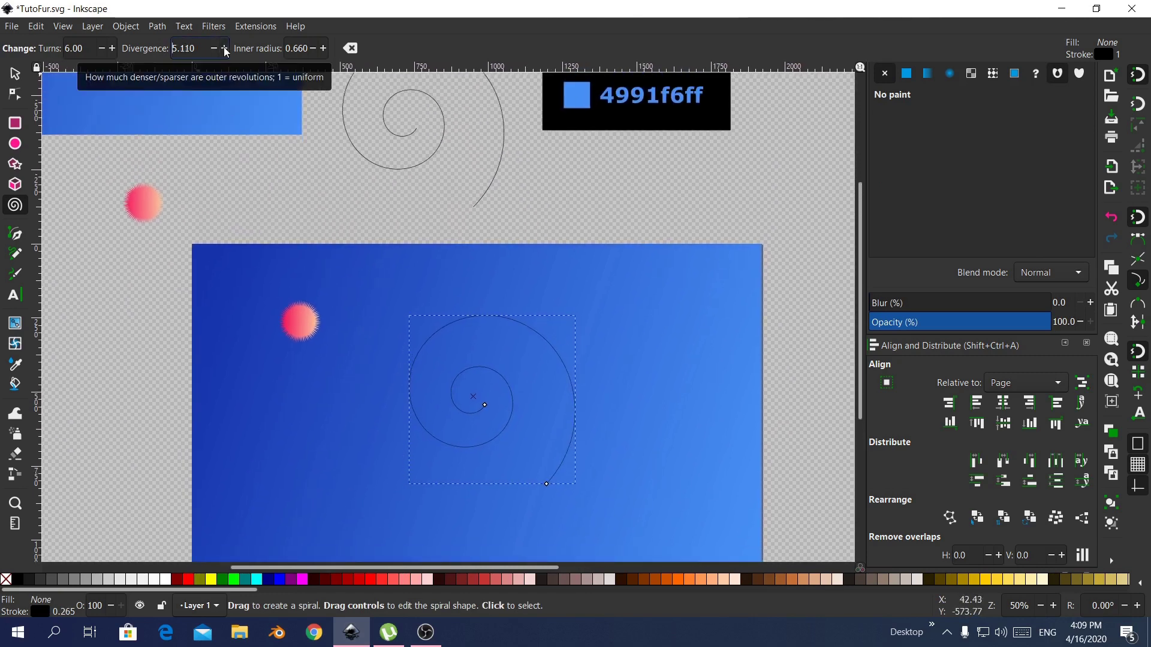
click(192, 49)
key(BackSpace)
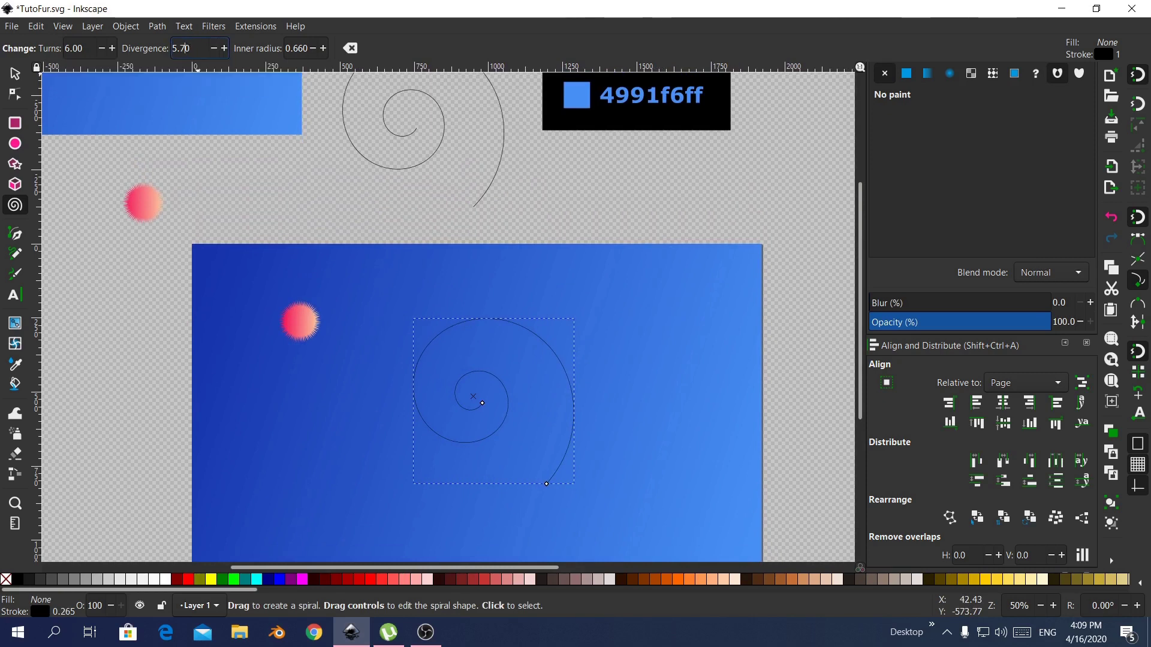
key(Return)
Move the gradient star just outside the spiral's upper-left curve, at about X 566, Y 275 px.
drag(447, 353, 403, 303)
key(s)
drag(288, 316, 359, 363)
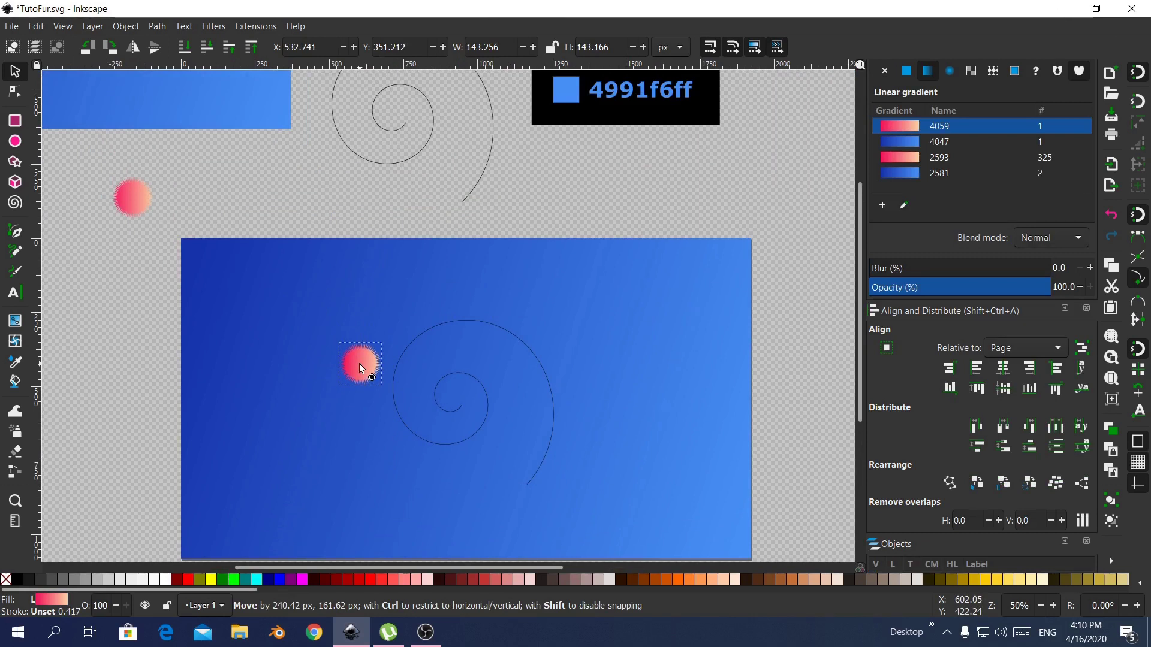
drag(361, 366, 401, 350)
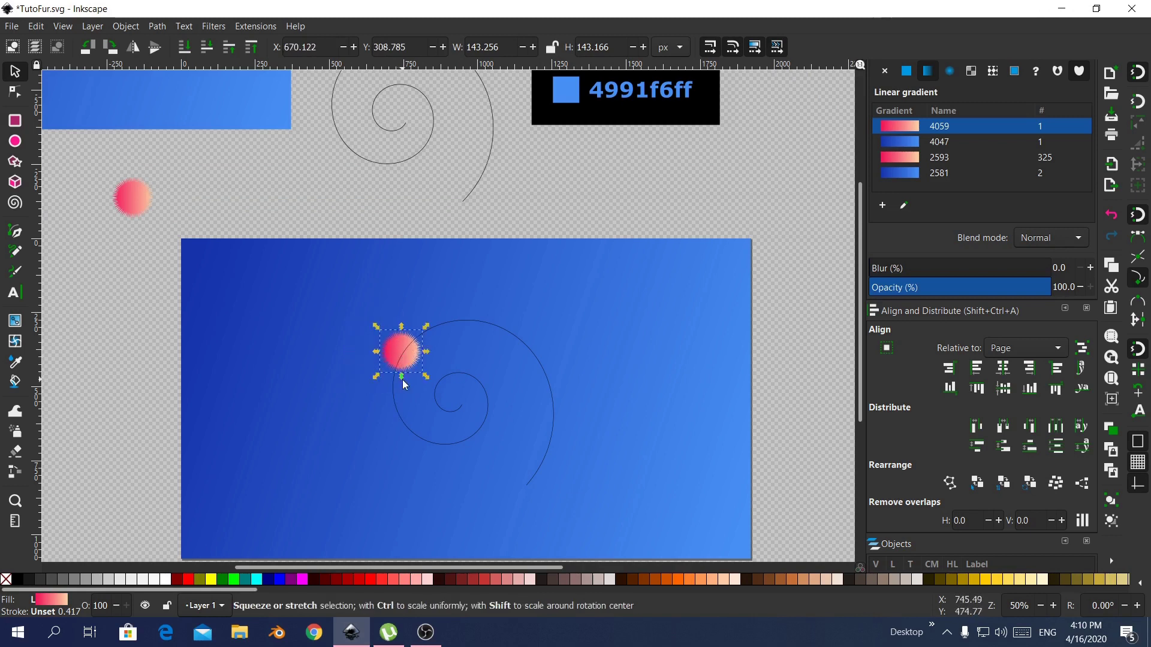
scroll(401, 350, up, 2)
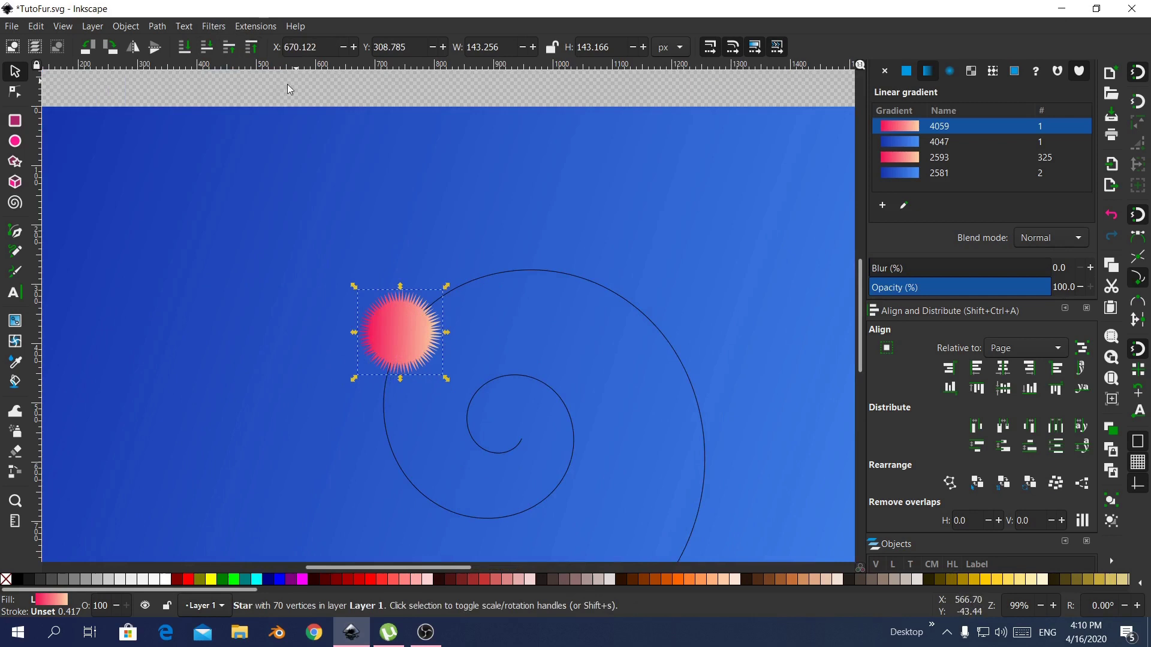
scroll(424, 317, down, 3)
drag(394, 269, 332, 274)
Select the spiral together with the star and open the Scatter extension for them.
shift+click(412, 253)
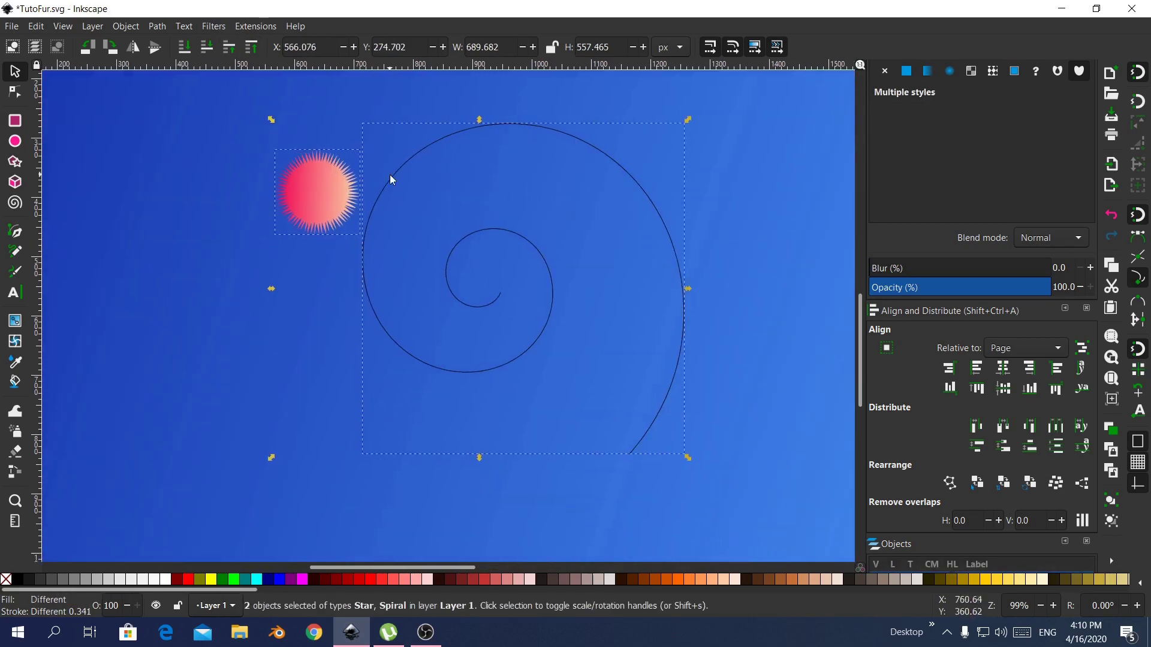
scroll(383, 168, down, 1)
click(252, 27)
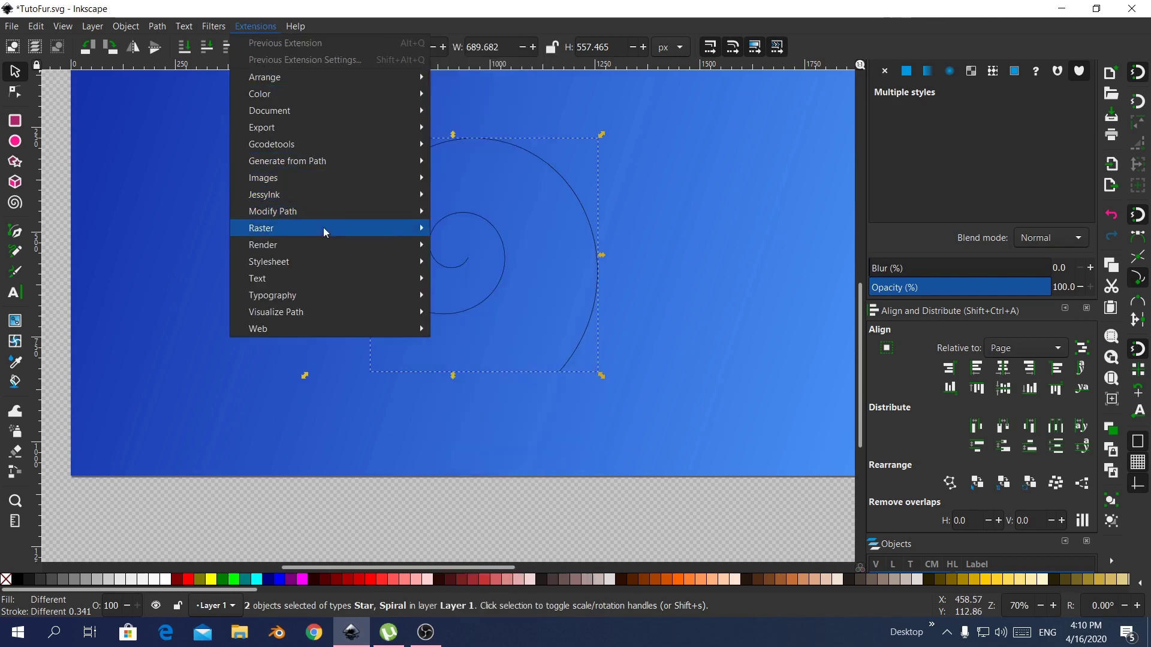
mouse_move(343, 242)
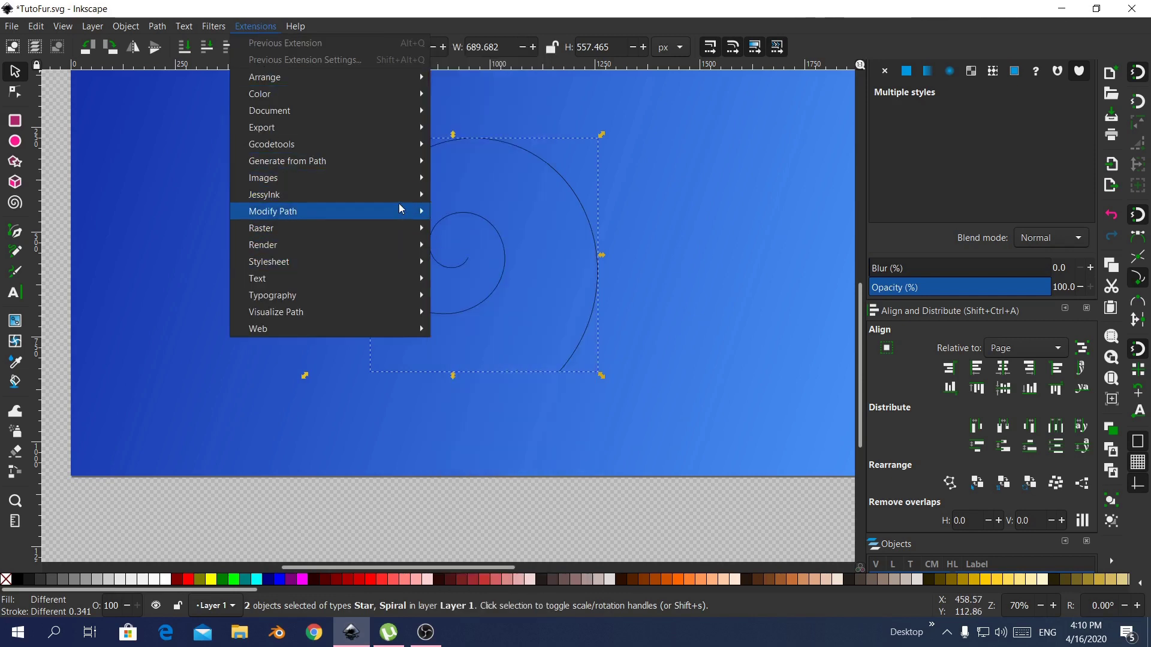
mouse_move(405, 161)
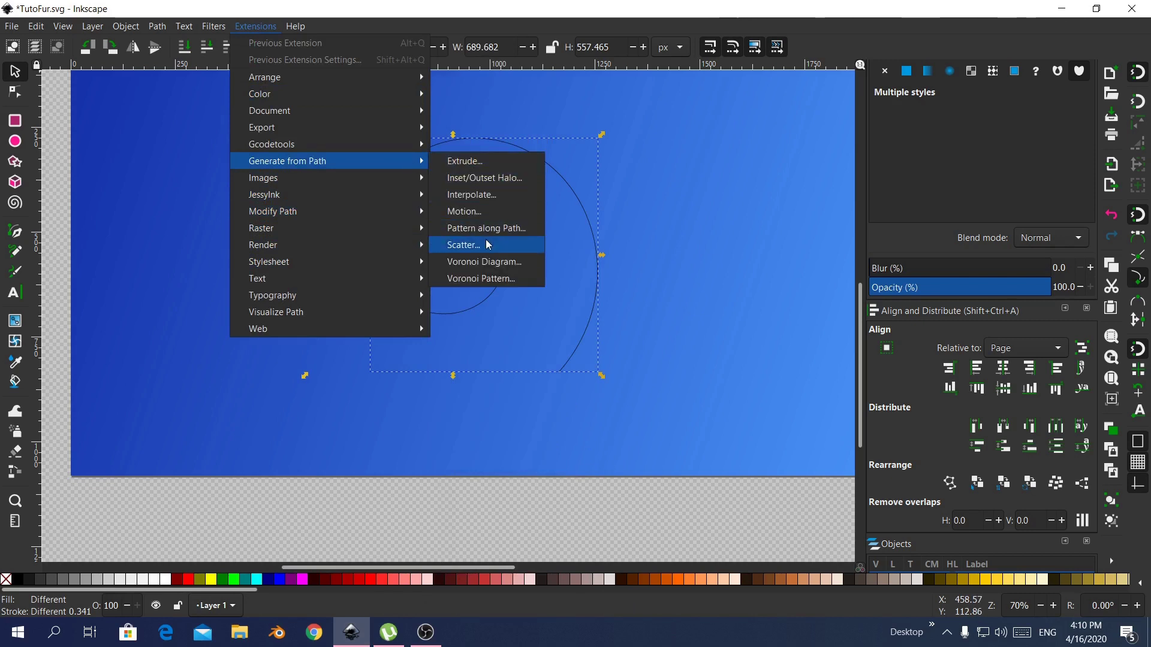
click(474, 245)
Set the scatter's space between copies to -30 and turn on the live preview, keeping the spiral in view.
drag(487, 184, 733, 93)
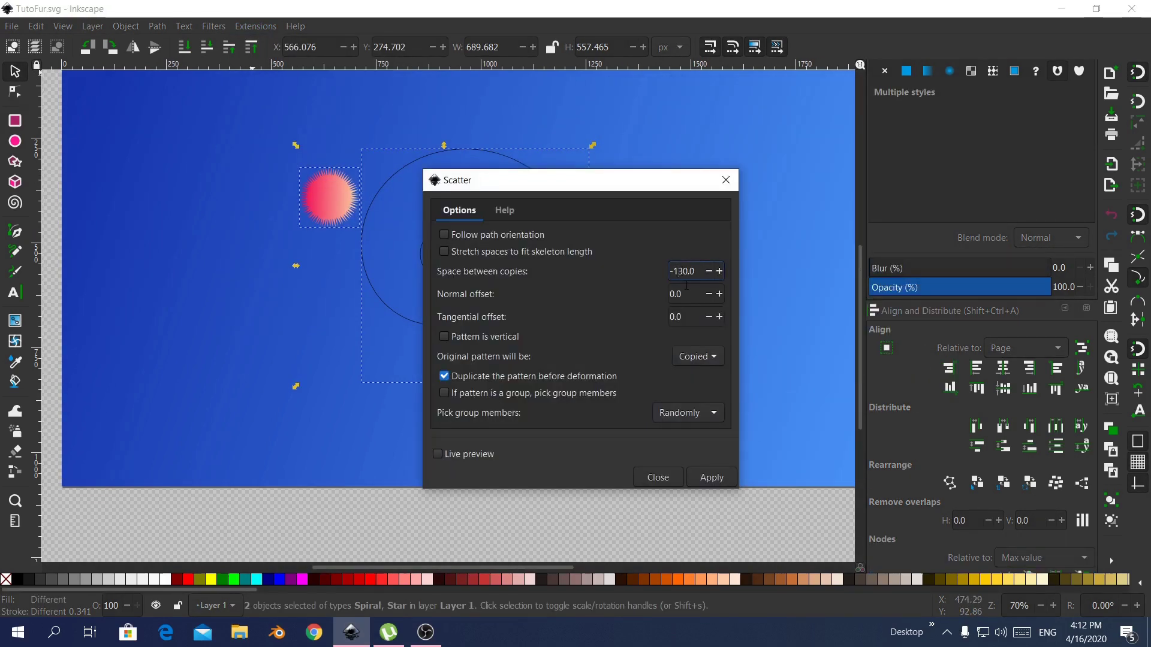
key(BackSpace)
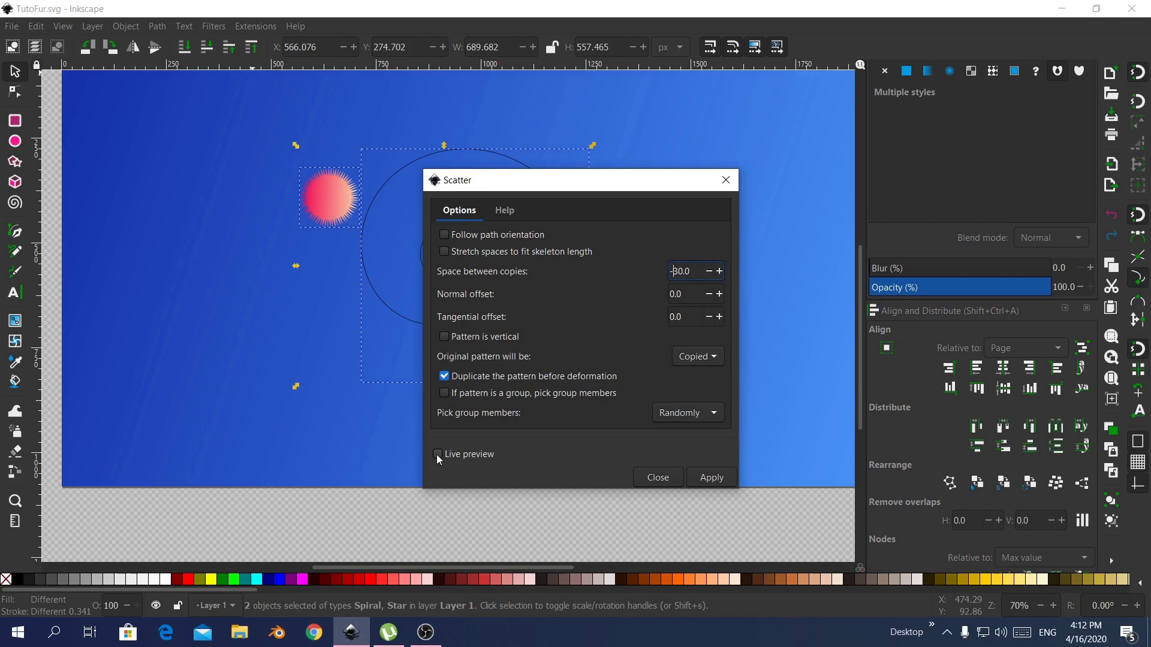
click(437, 455)
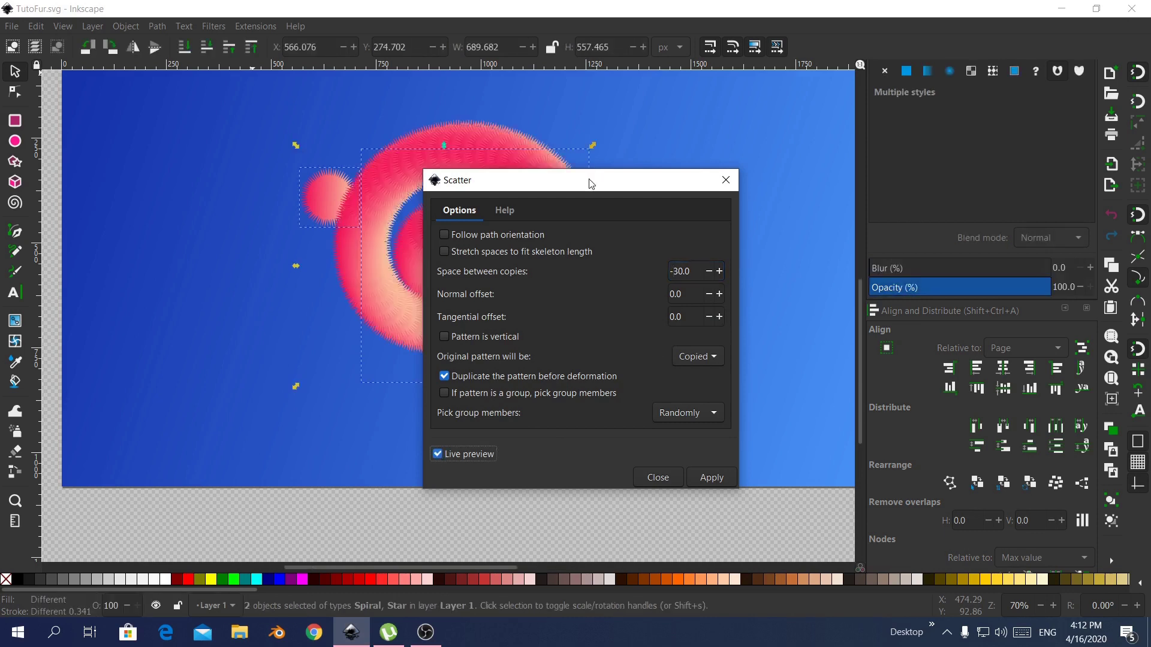
drag(588, 182, 670, 123)
Set the space between copies to -34, apply the scatter of stars along the spiral and close the dialog.
click(765, 210)
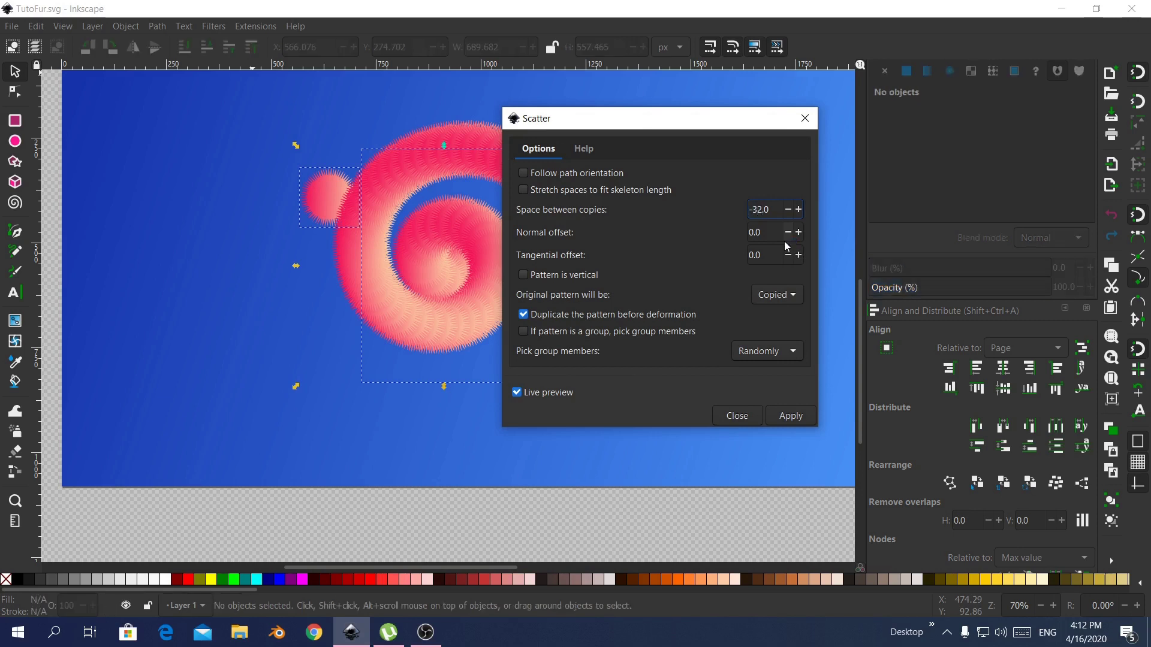
key(BackSpace)
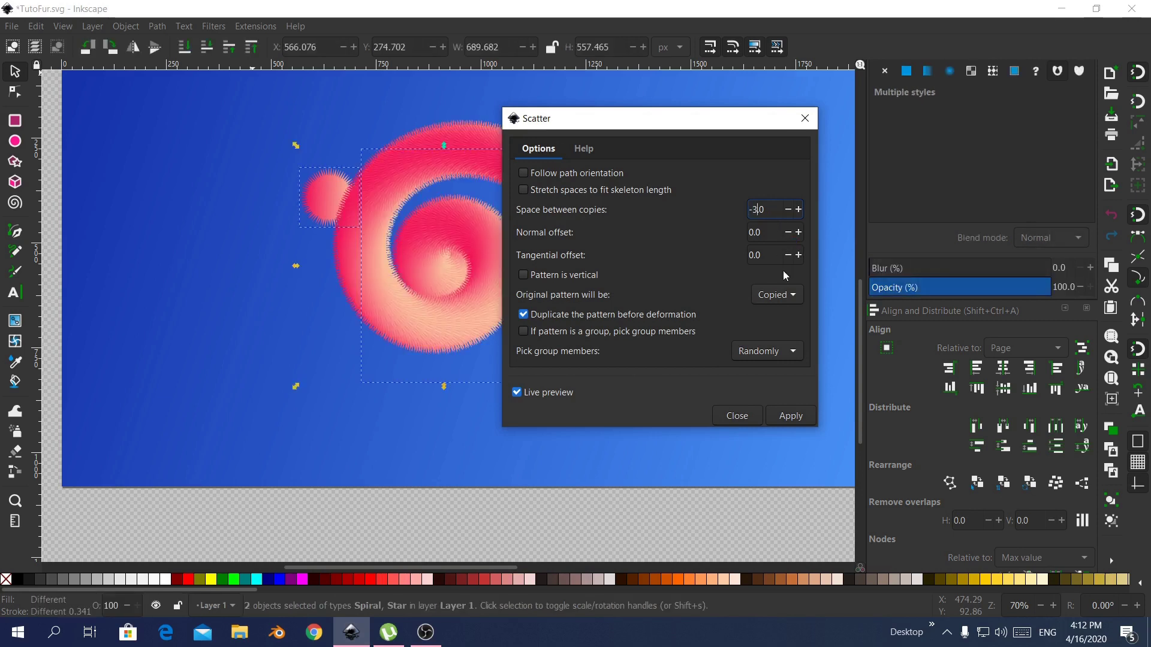
text(4)
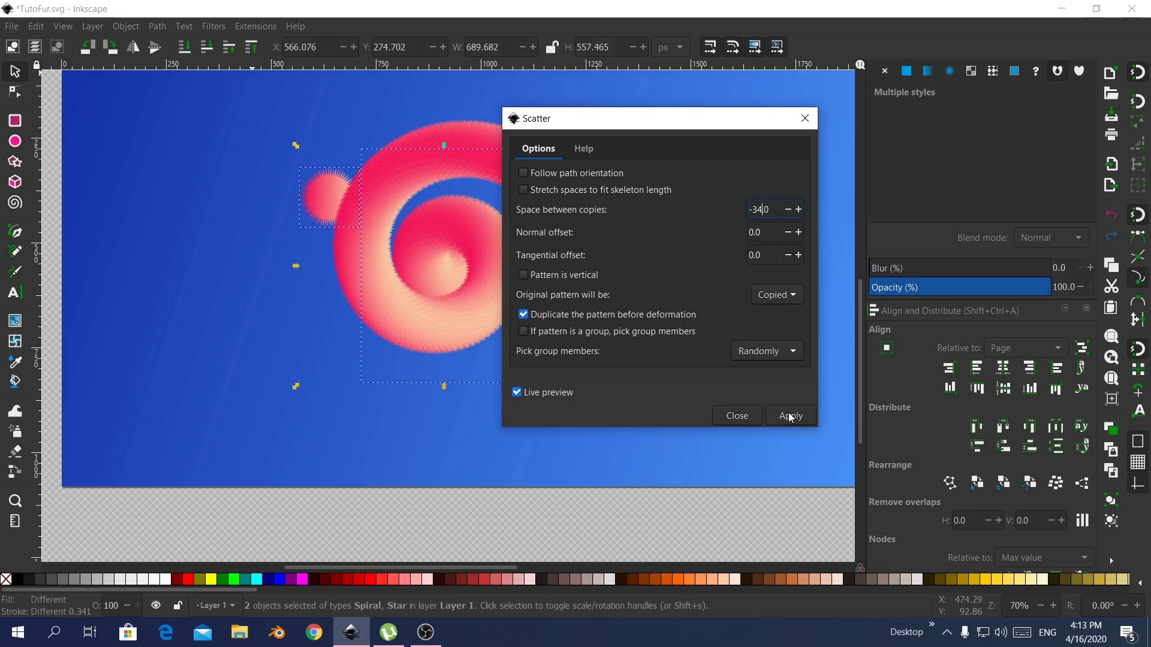
click(732, 417)
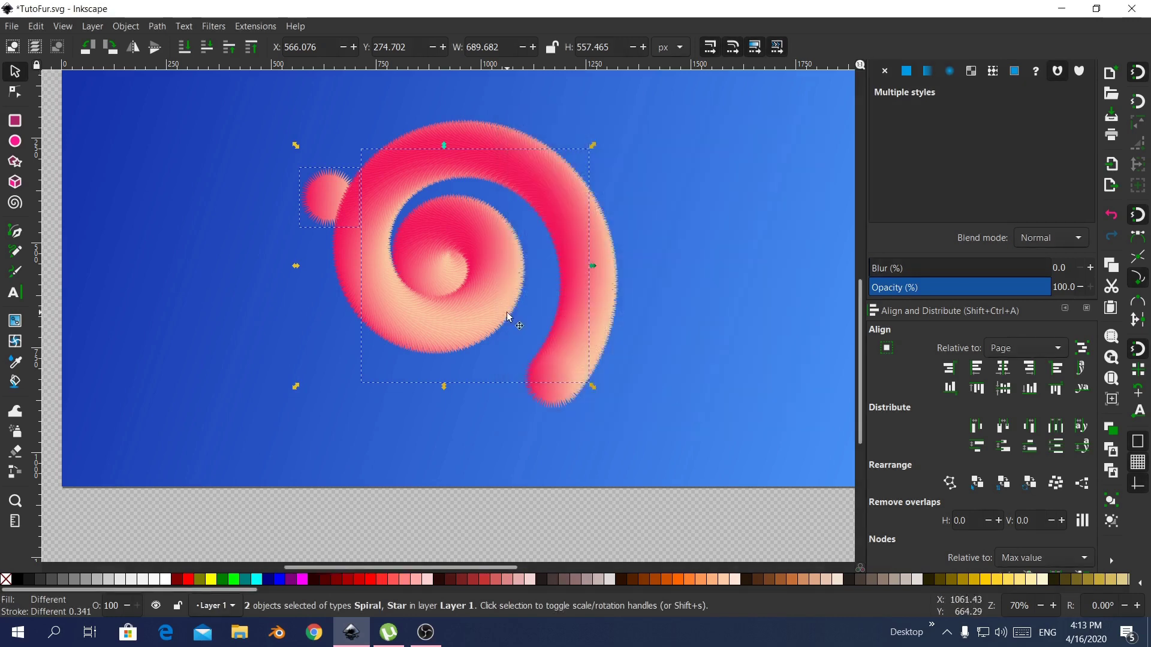
Examine the density and color shading of the fur along the scattered spiral up close.
drag(506, 311, 595, 383)
scroll(485, 328, up, 2)
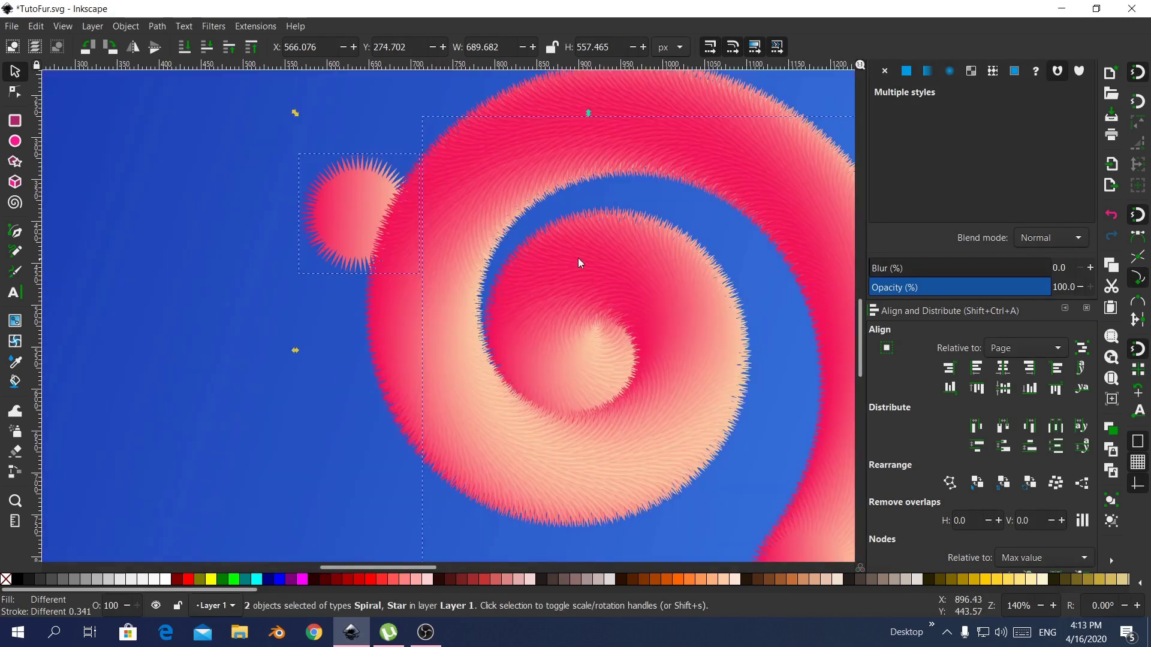
drag(578, 257, 604, 154)
scroll(571, 239, up, 2)
scroll(457, 271, down, 2)
drag(617, 244, 585, 322)
scroll(585, 322, down, 1)
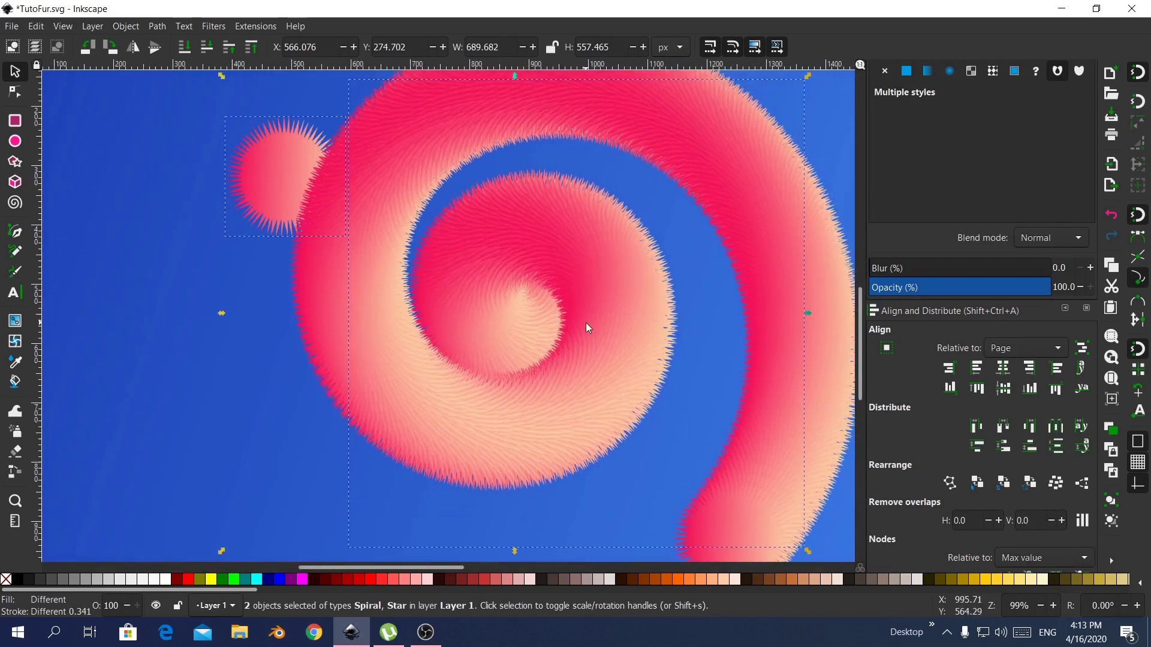
drag(513, 288, 541, 305)
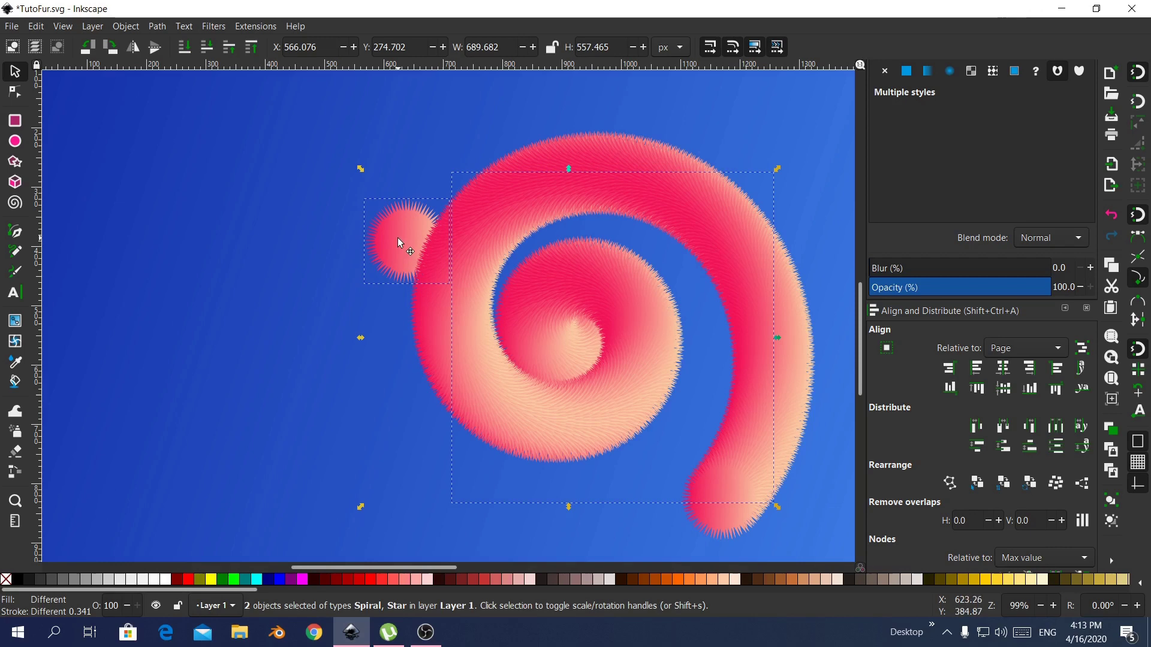
Move the original star and spiral path off the blue background to the empty canvas on its left side.
drag(398, 239, 133, 158)
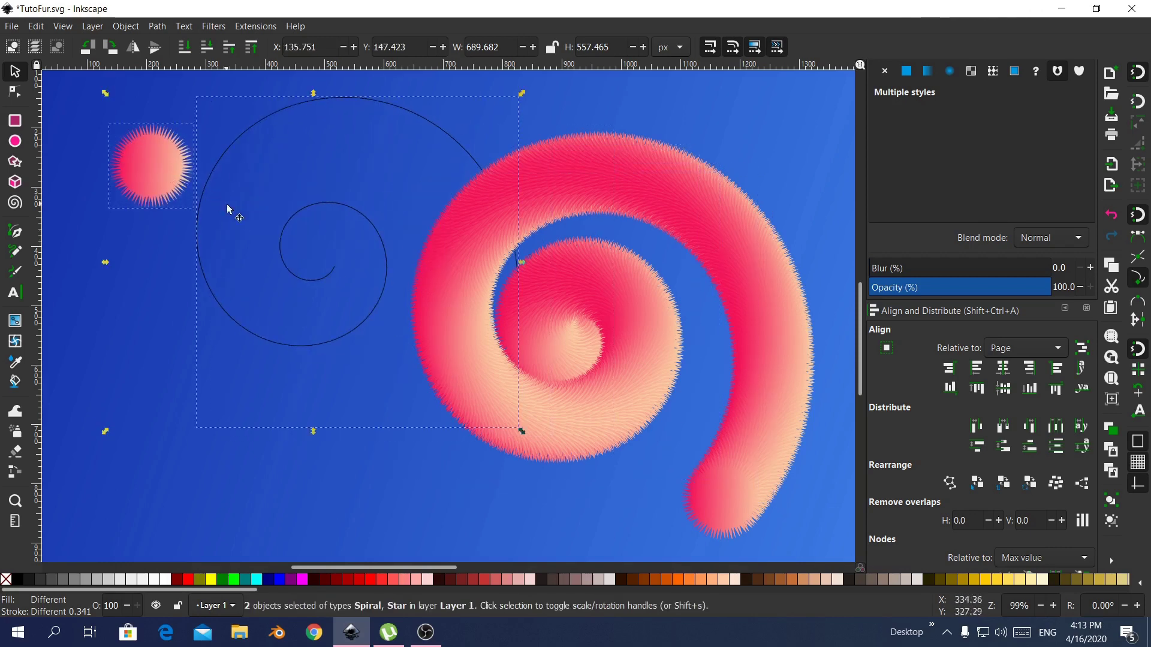
scroll(456, 273, down, 2)
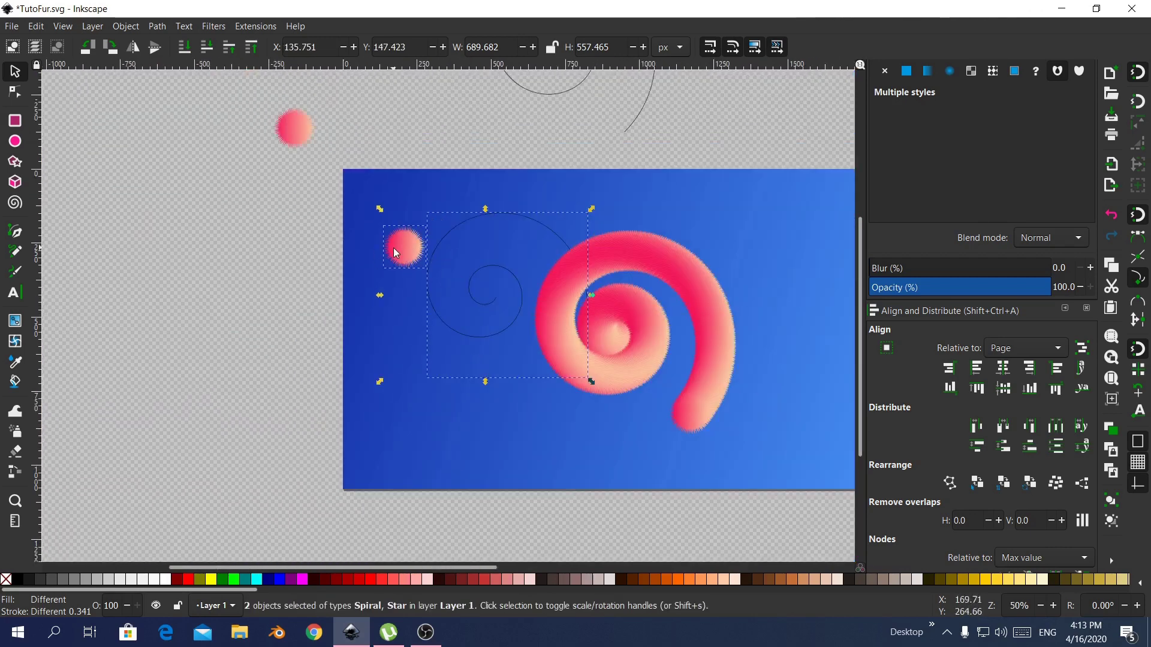
drag(395, 252, 129, 192)
drag(165, 257, 198, 275)
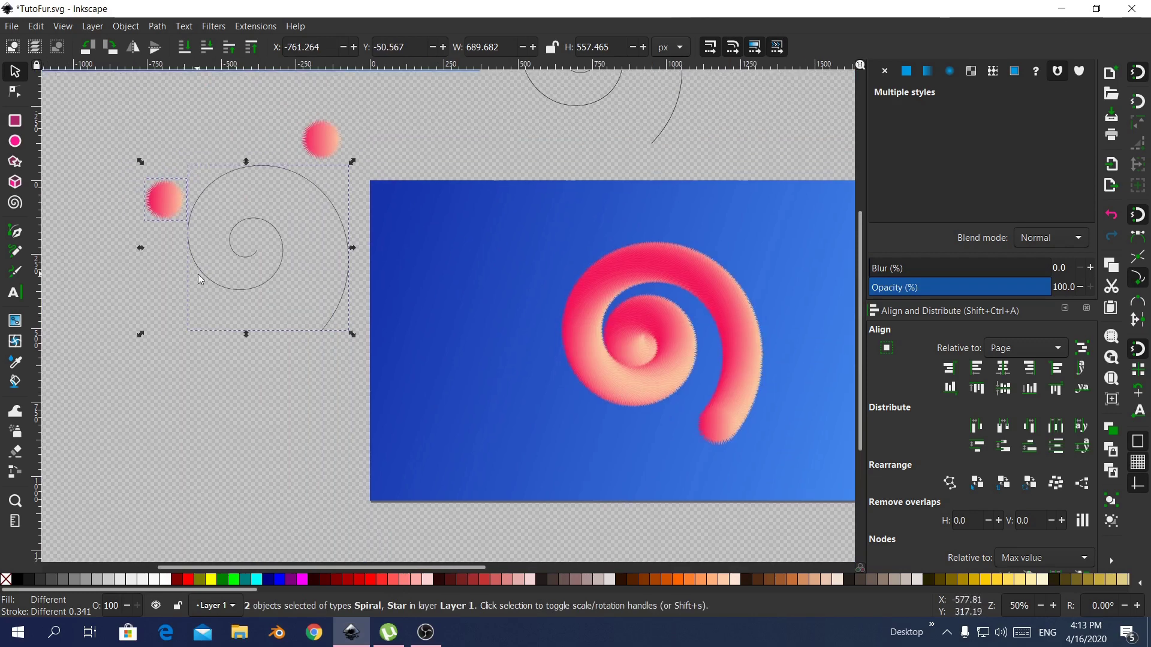
Start the Roughen distort filter on the group of stars scattered along the spiral, with the live preview turned on.
drag(416, 319, 220, 259)
scroll(351, 264, up, 1)
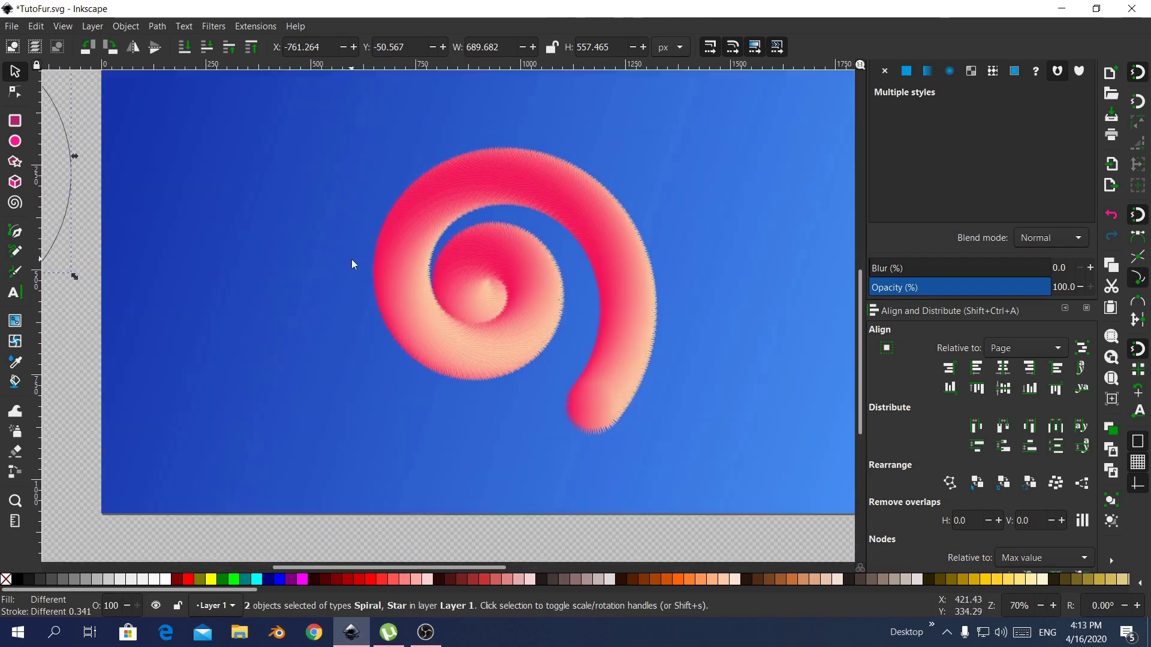
scroll(437, 269, right, 3)
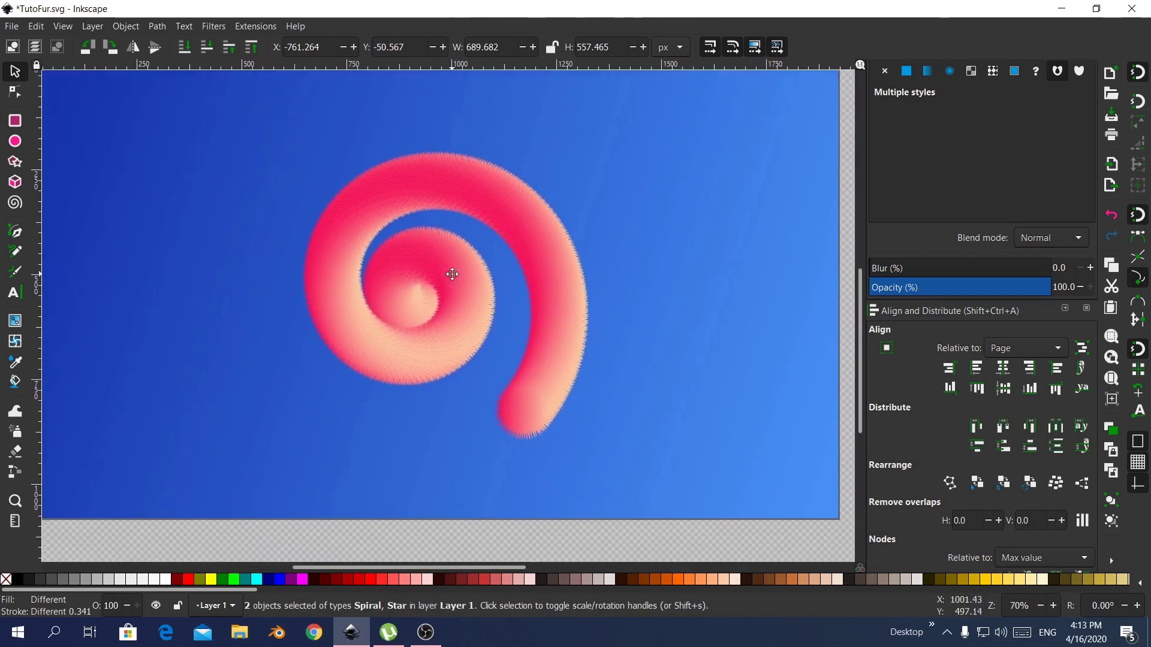
scroll(462, 281, up, 1)
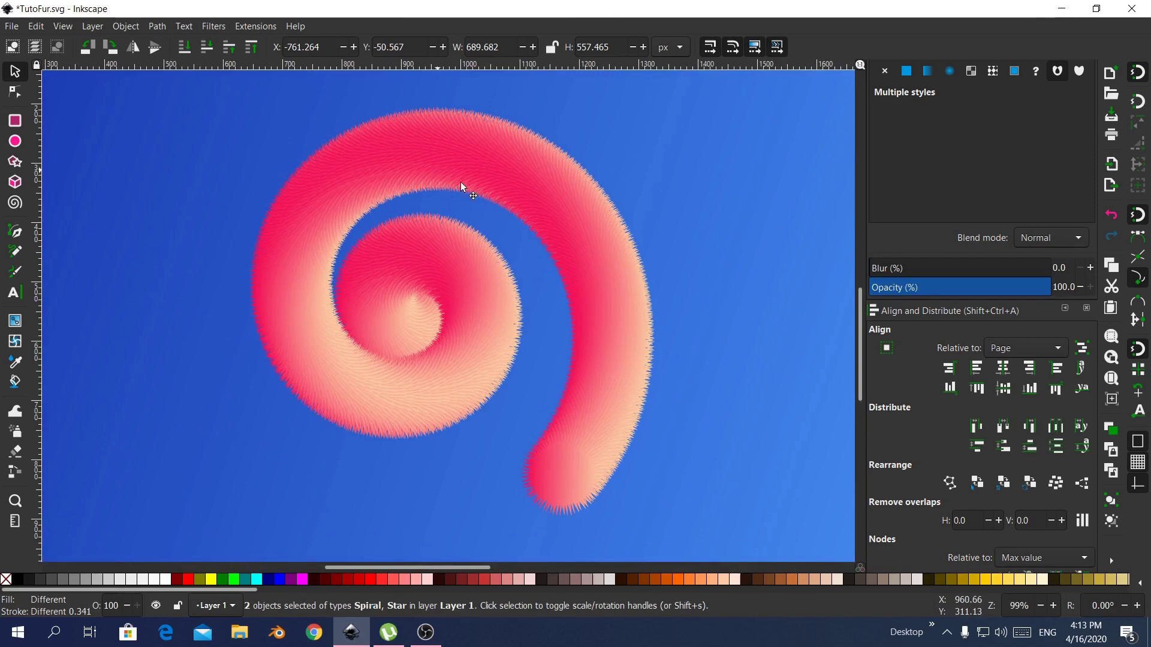
click(460, 182)
click(211, 27)
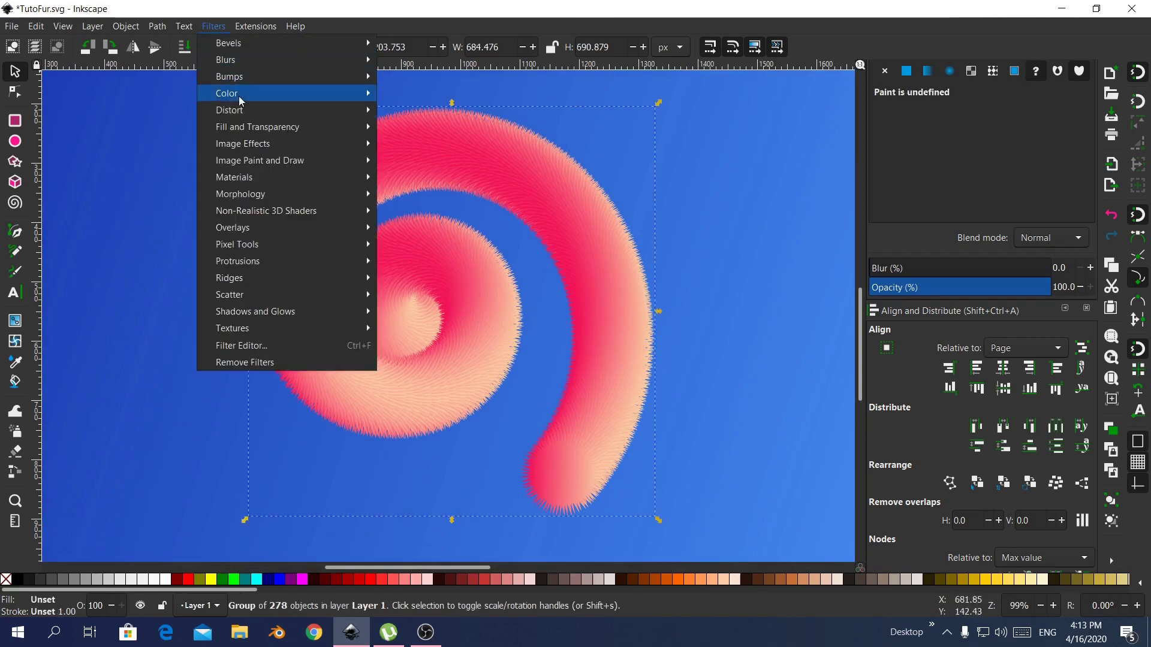
mouse_move(252, 110)
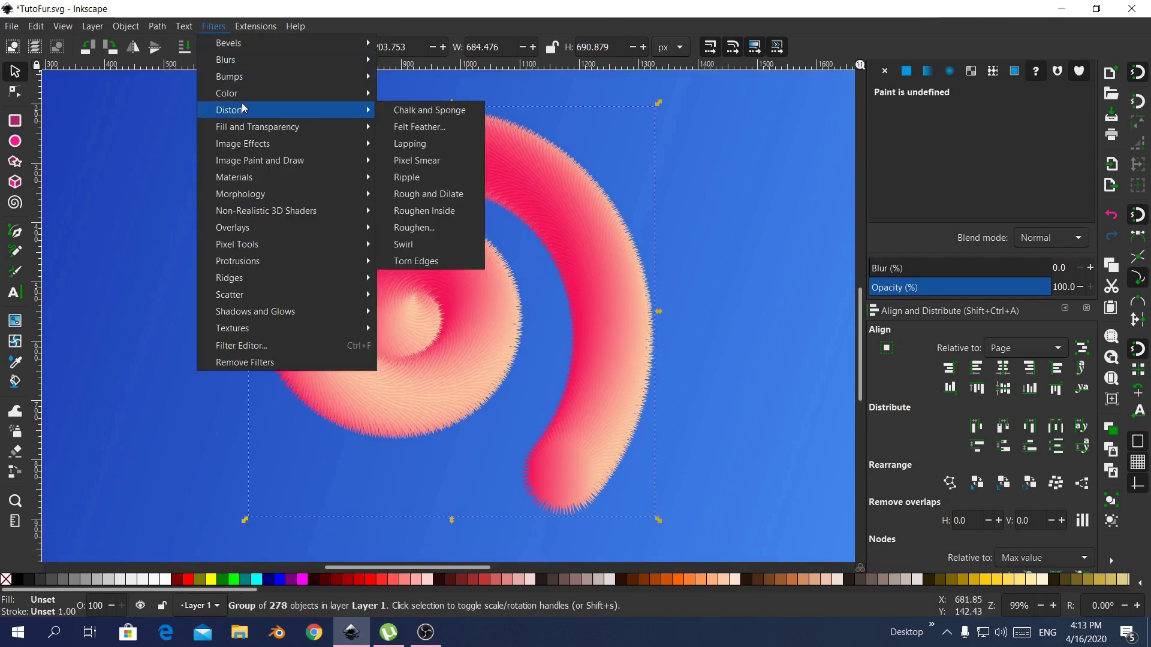
click(442, 227)
drag(504, 231, 632, 196)
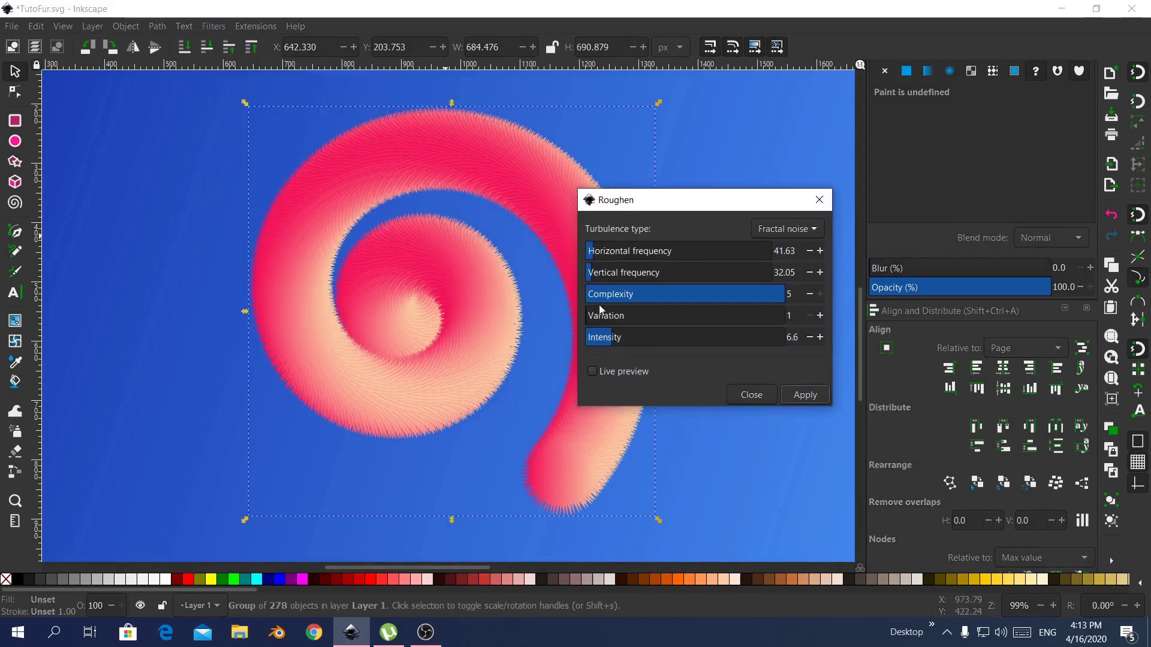
click(593, 372)
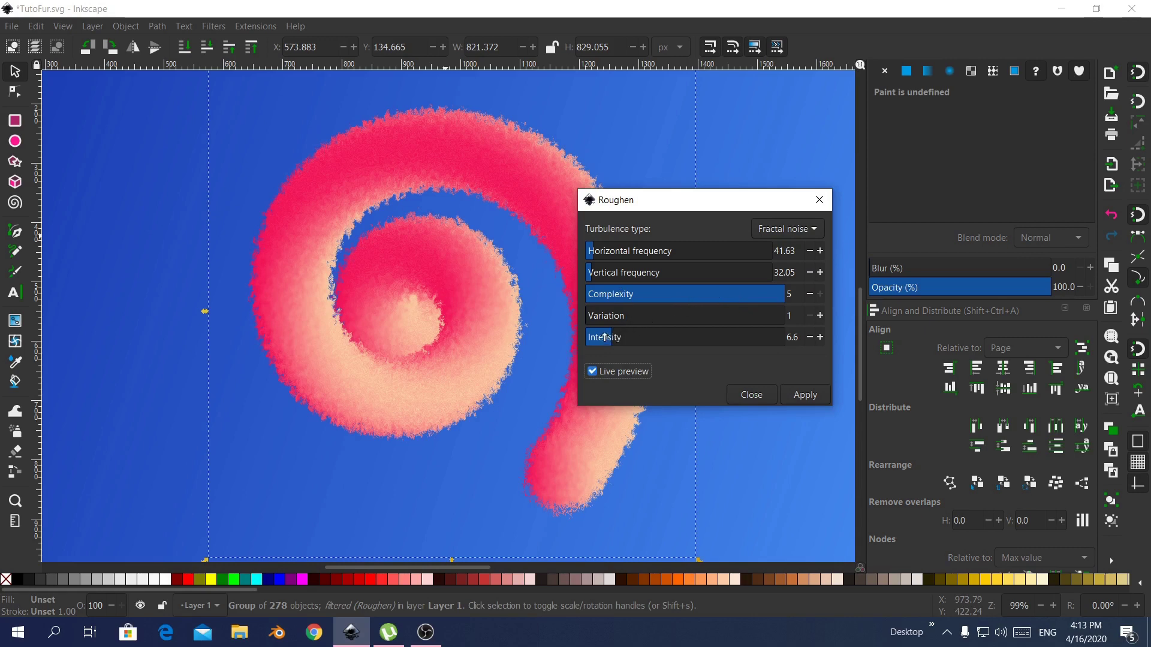
Set the Roughen intensity to 3.3 and preview the roughened fur up close.
drag(605, 337, 598, 338)
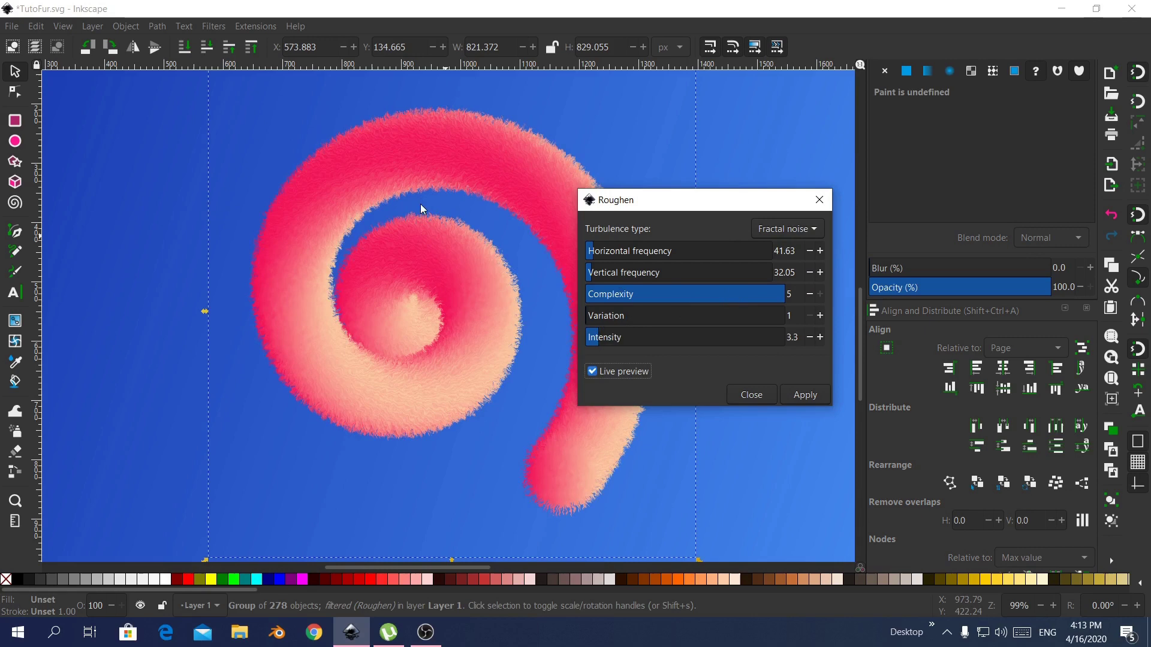
drag(451, 253, 501, 310)
scroll(447, 275, up, 2)
scroll(444, 273, up, 4)
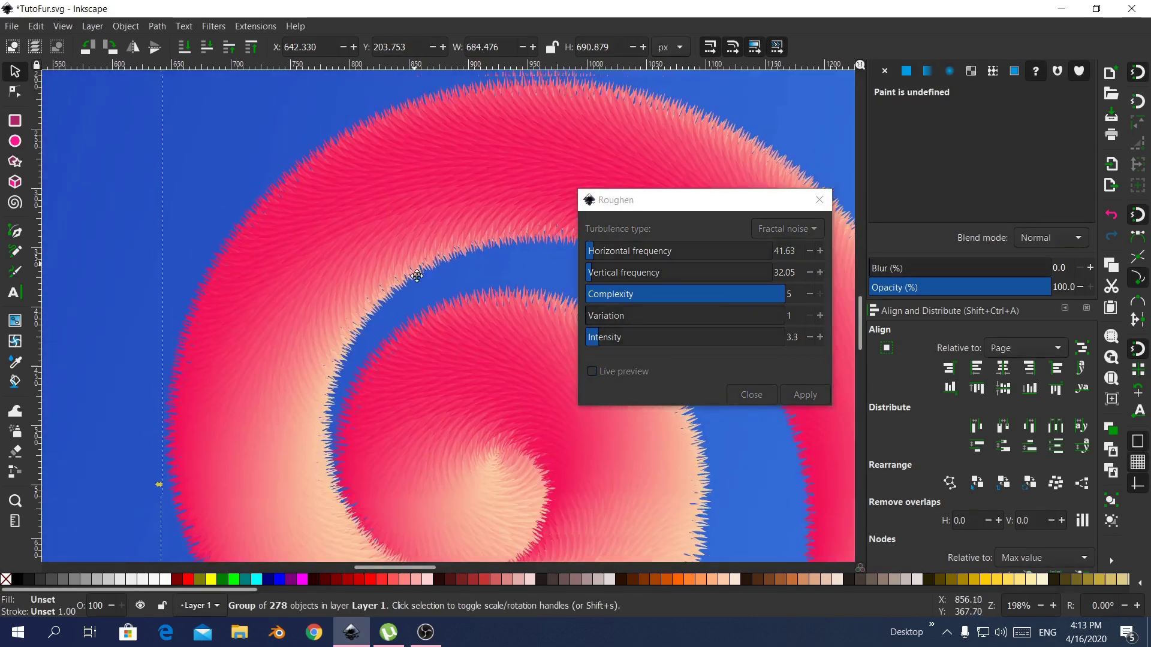
click(589, 372)
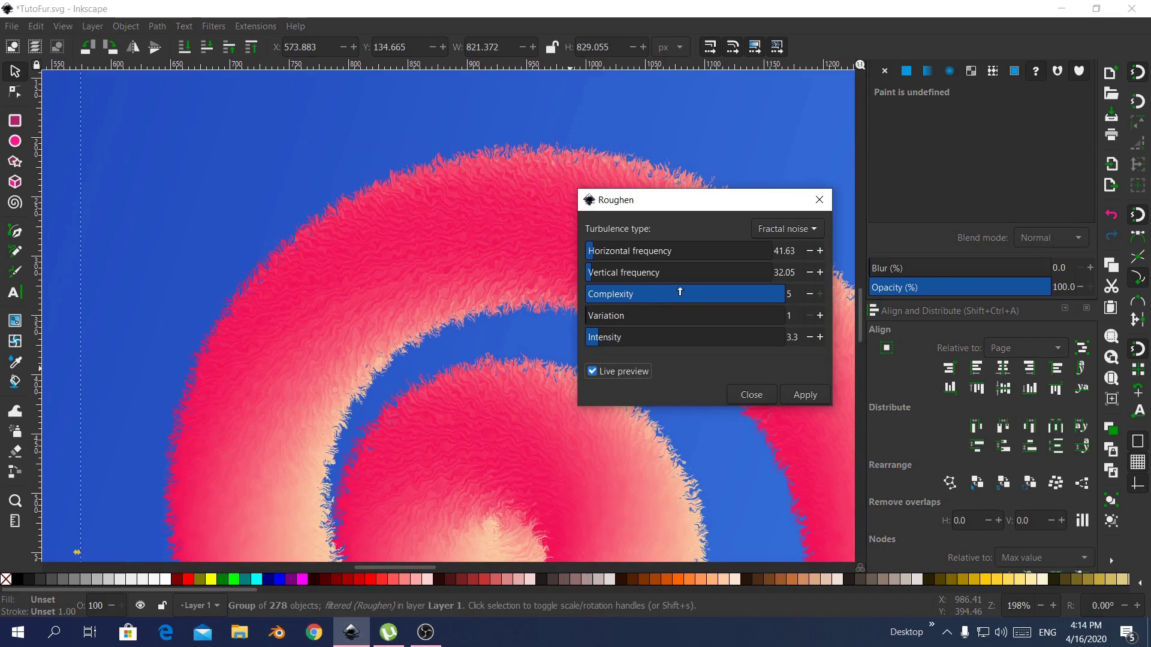
Apply Roughen to the group with horizontal and vertical frequency 18, complexity 3 and intensity 4.6, and close the dialog.
drag(680, 292, 671, 292)
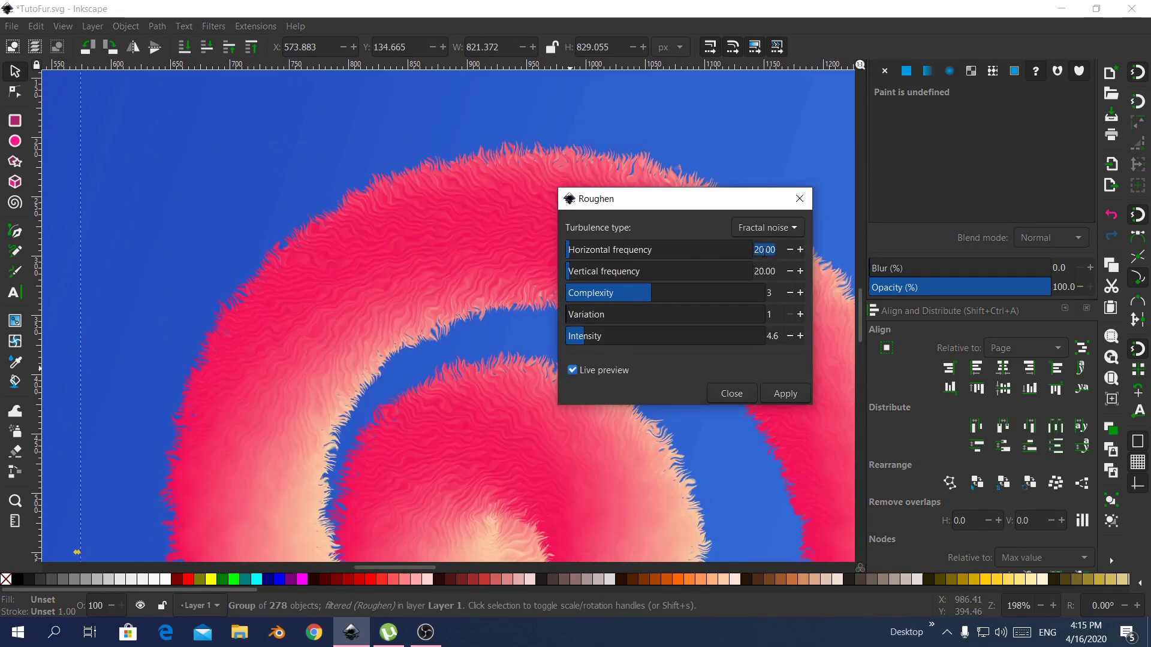
text(18)
double_click(764, 271)
text(18)
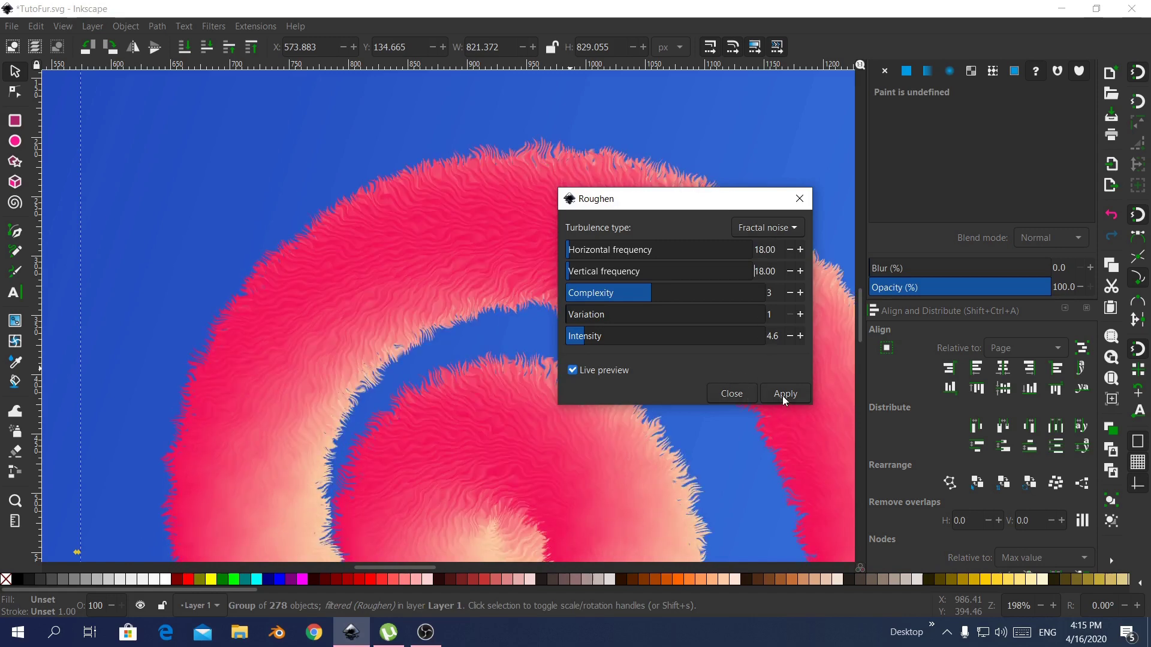
click(732, 395)
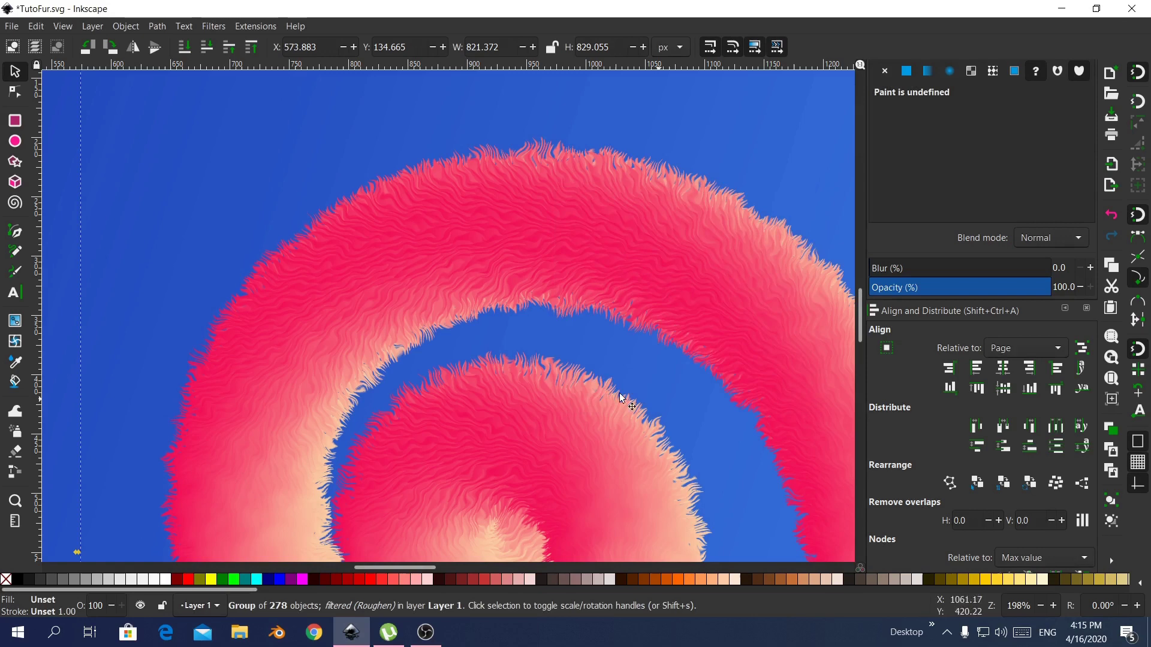
Enter the roughened spiral group and select all of the individual stars inside it.
scroll(567, 267, down, 1)
scroll(573, 271, down, 1)
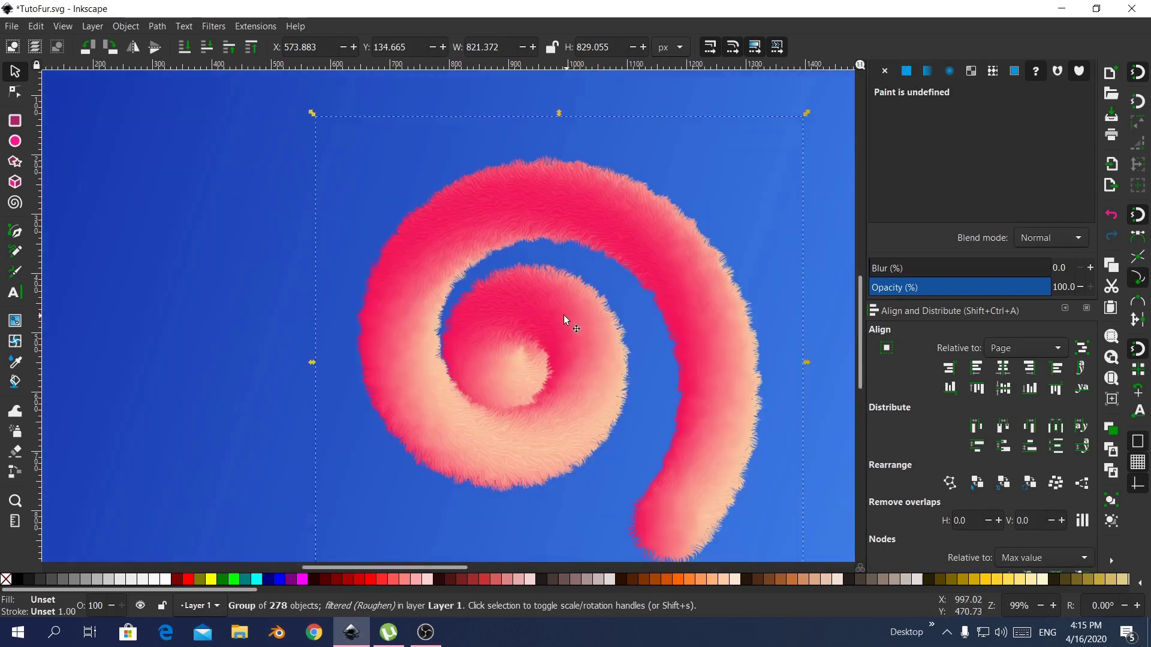
scroll(506, 337, up, 1)
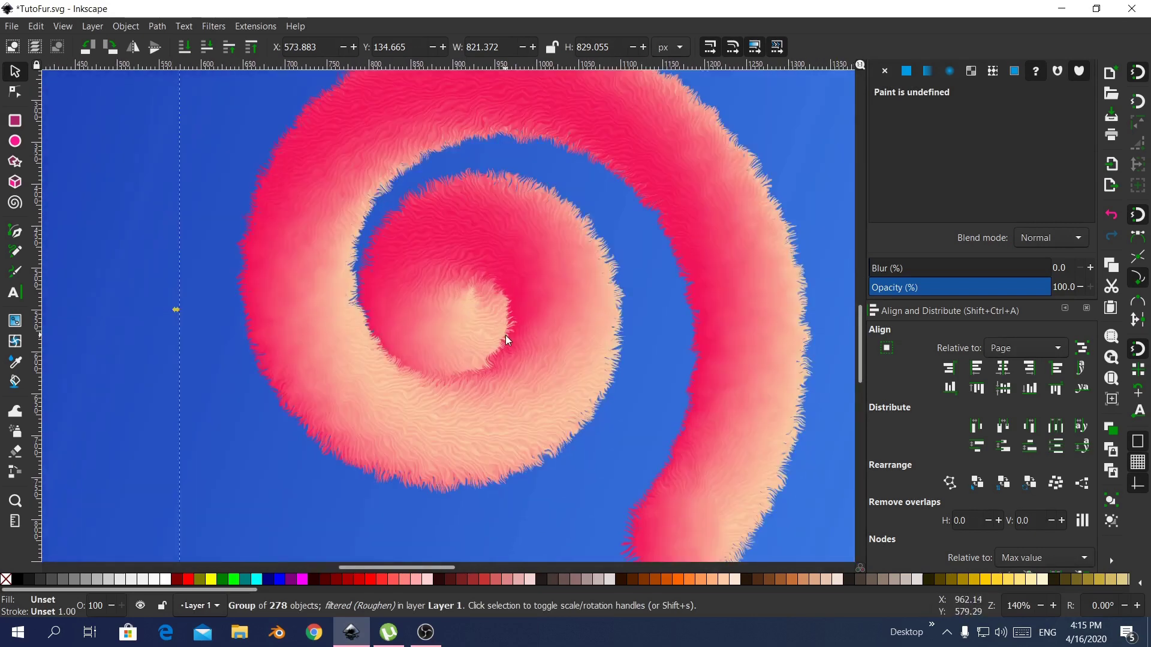
scroll(506, 337, down, 2)
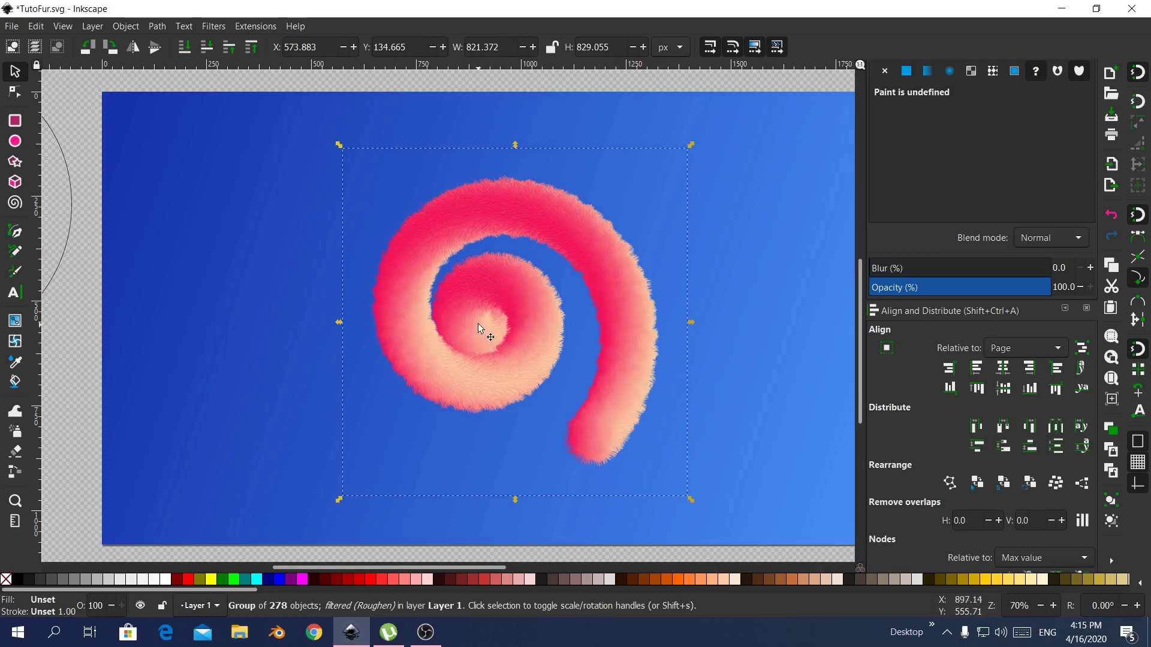
double_click(487, 215)
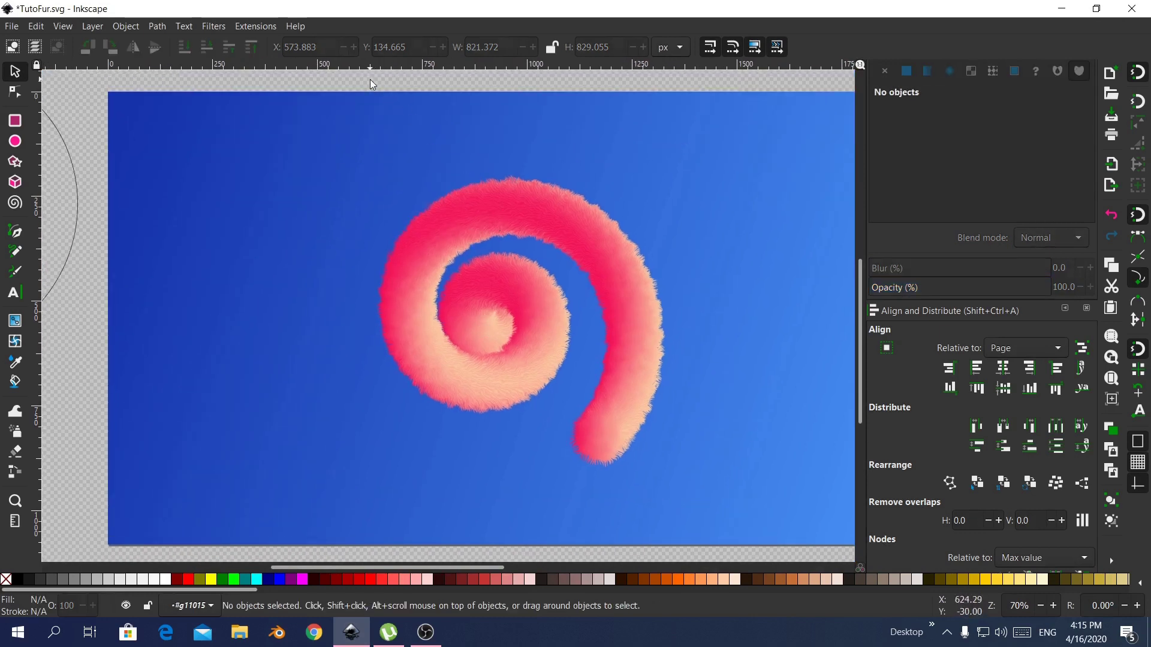
drag(370, 79, 688, 495)
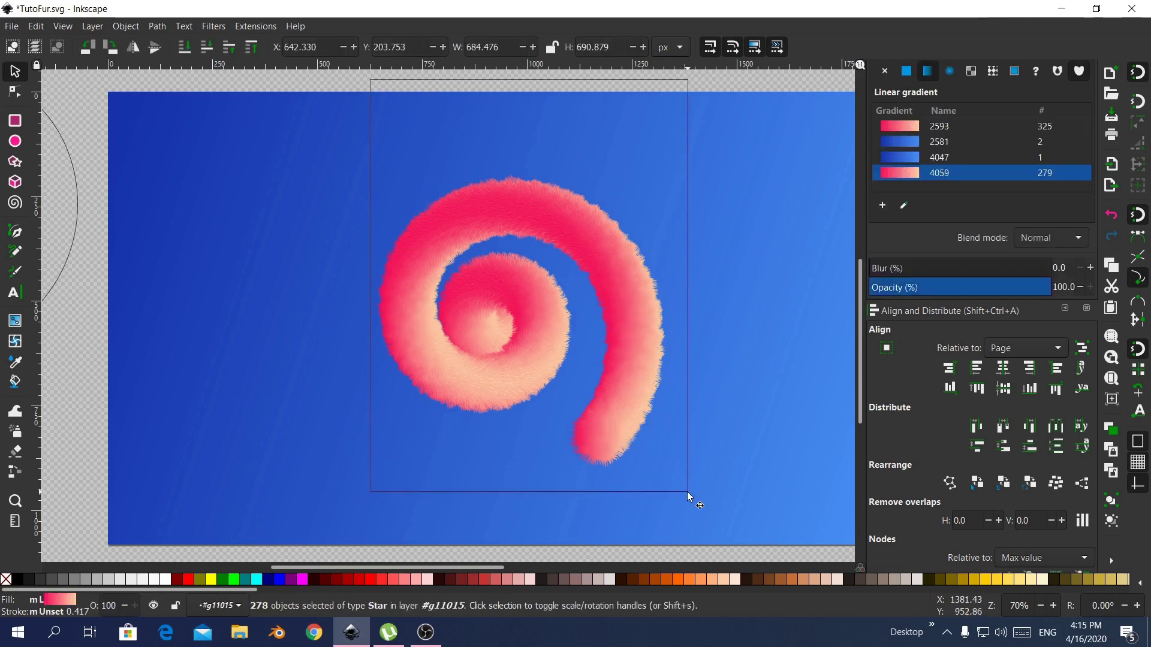
drag(340, 80, 745, 527)
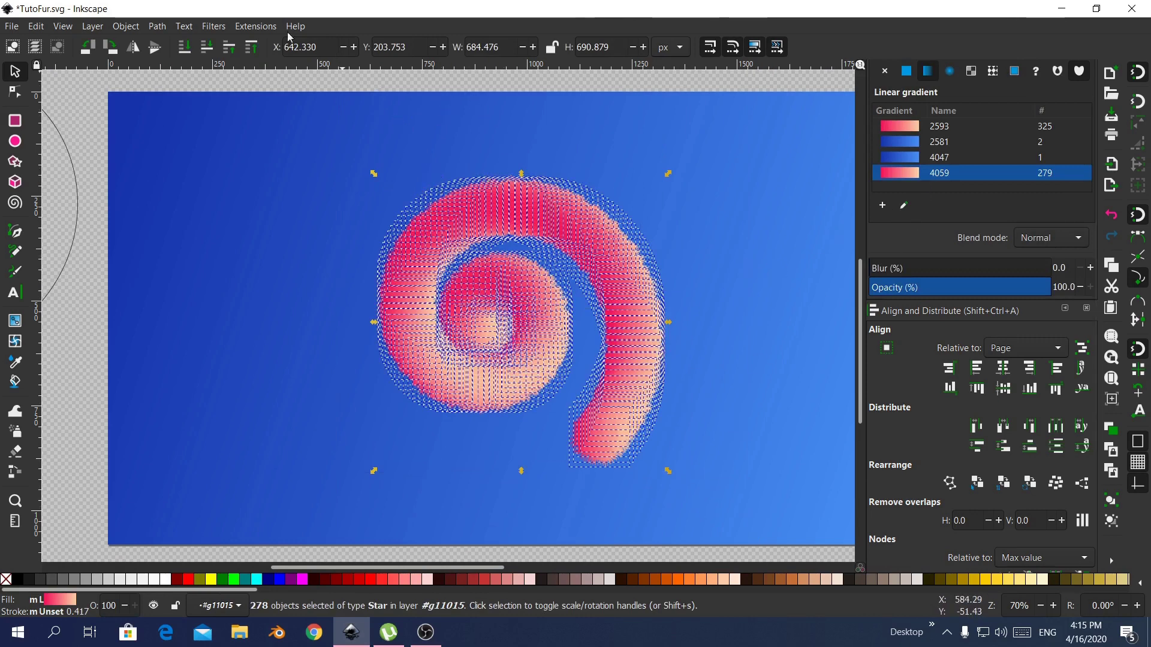
Start the Roughen filter on the selected individual stars and turn on its live preview to judge the strands up close.
click(254, 26)
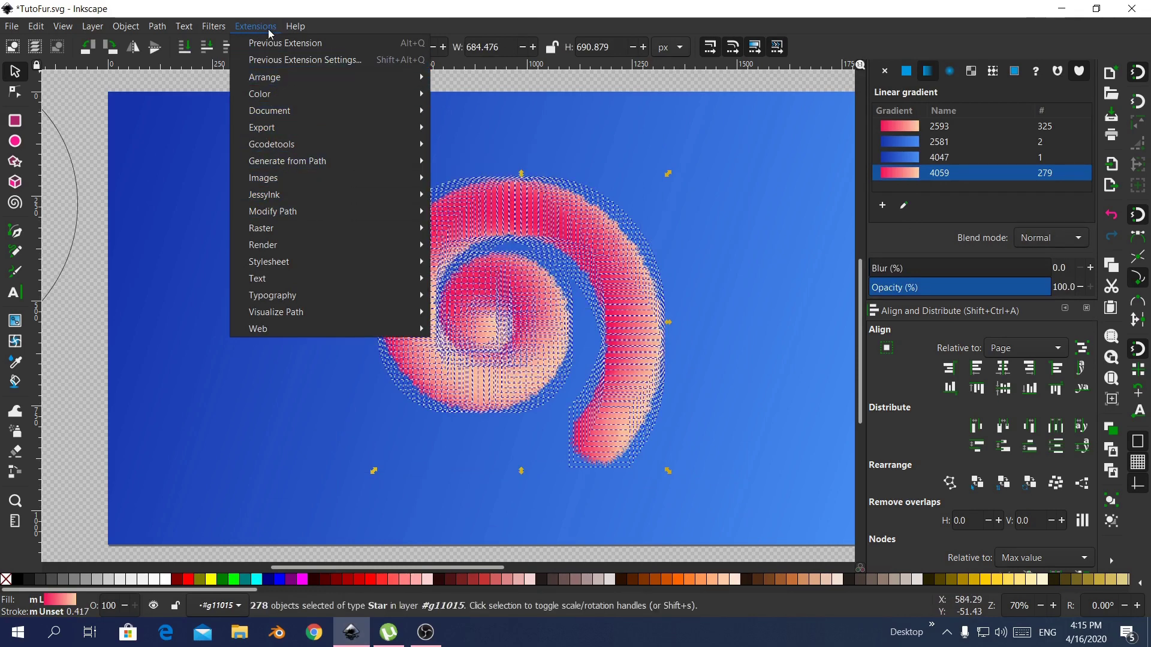
mouse_move(210, 18)
mouse_move(232, 116)
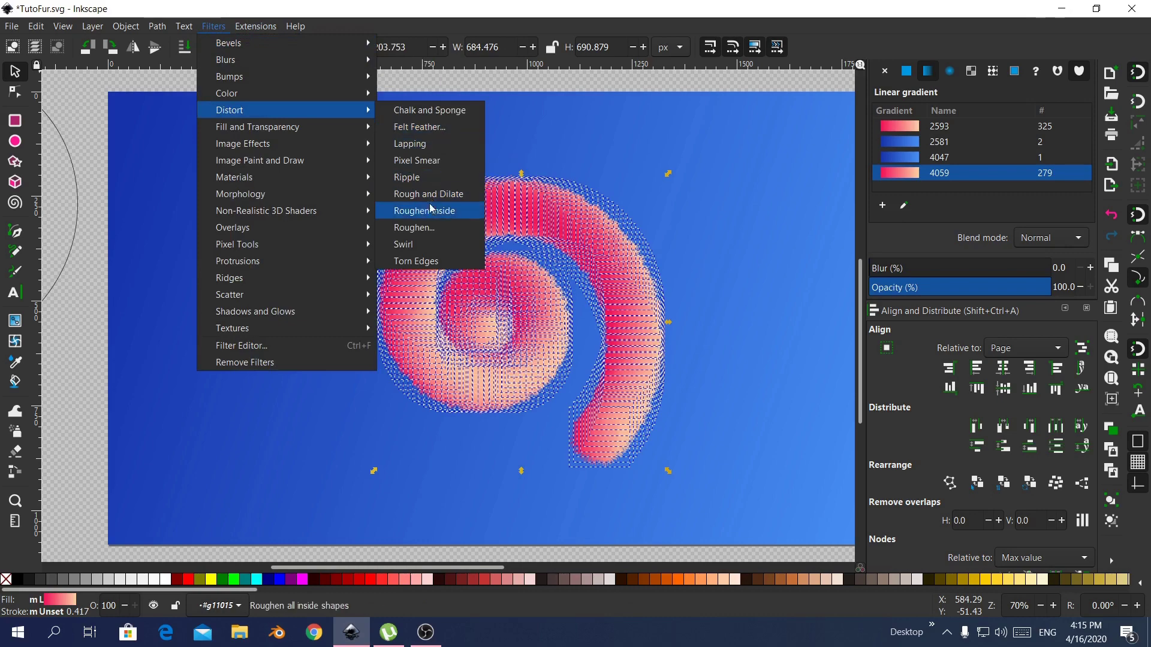
click(414, 228)
drag(559, 237, 701, 230)
scroll(480, 276, up, 5)
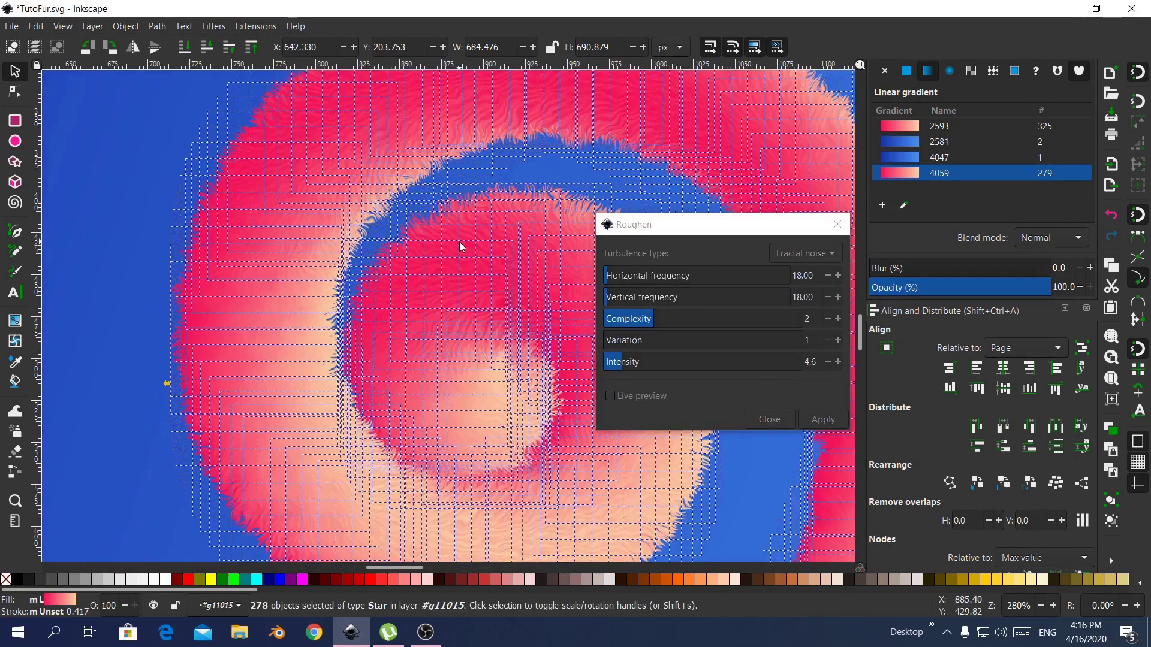
click(610, 397)
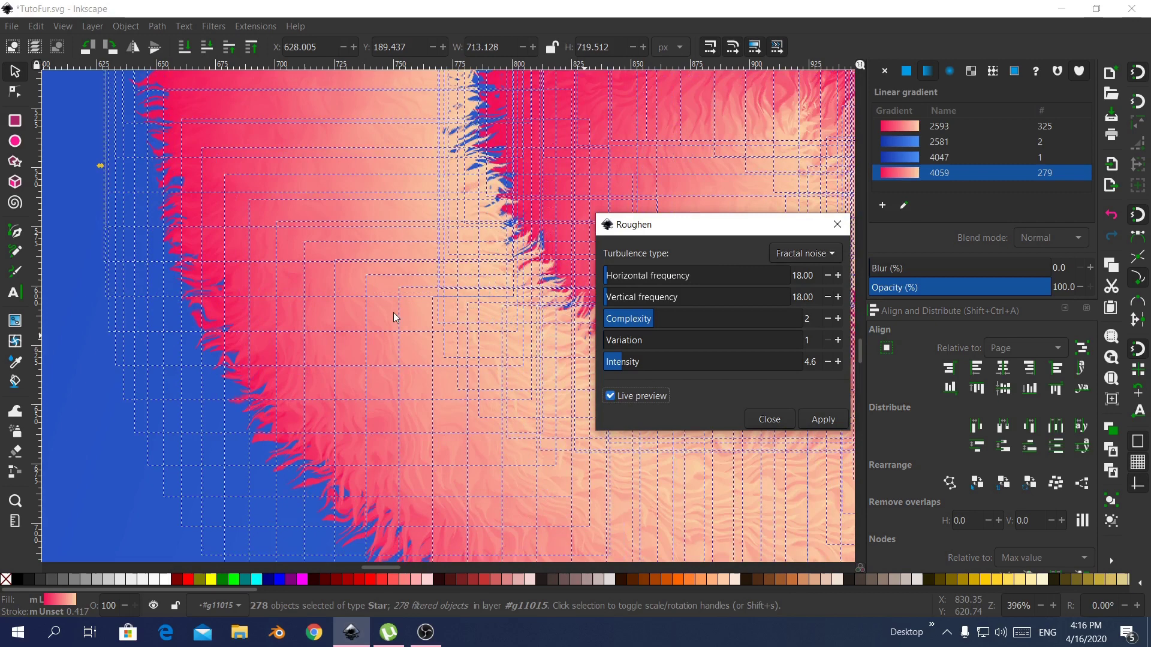
Save the TutoFur.svg document while keeping the star selection.
key(ctrl+s)
drag(410, 323, 437, 236)
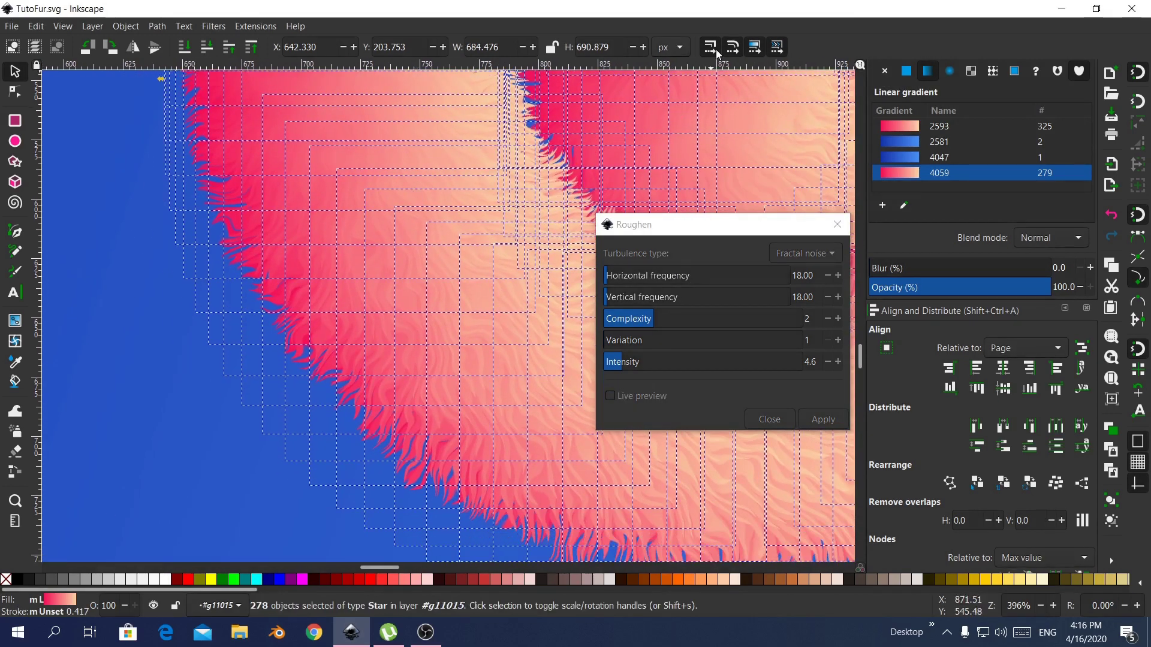
click(15, 91)
click(15, 72)
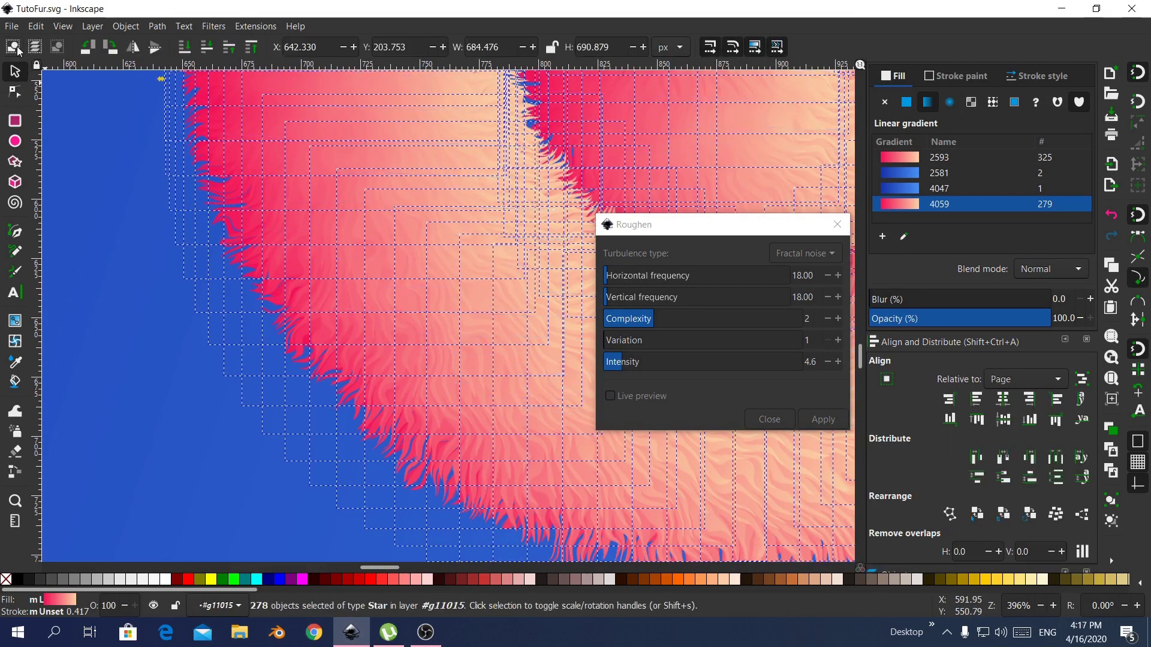
click(35, 47)
click(9, 49)
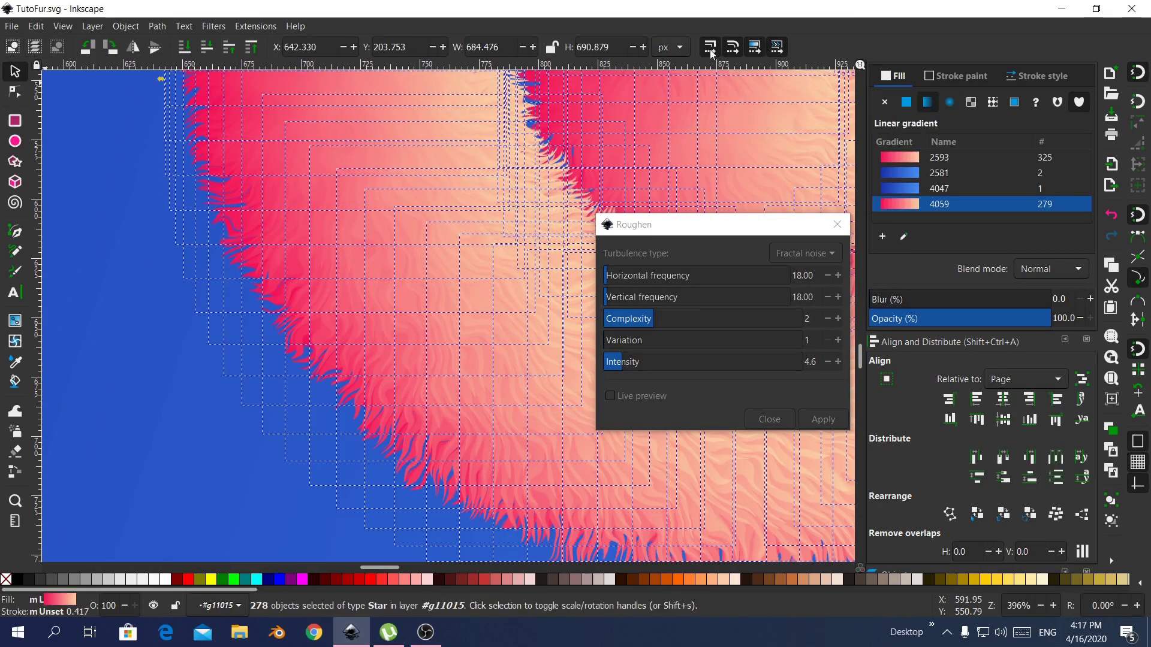
Apply Roughen to each selected star with both frequencies at 18, complexity 1 and intensity 4.6, and close the dialog.
click(610, 397)
click(614, 394)
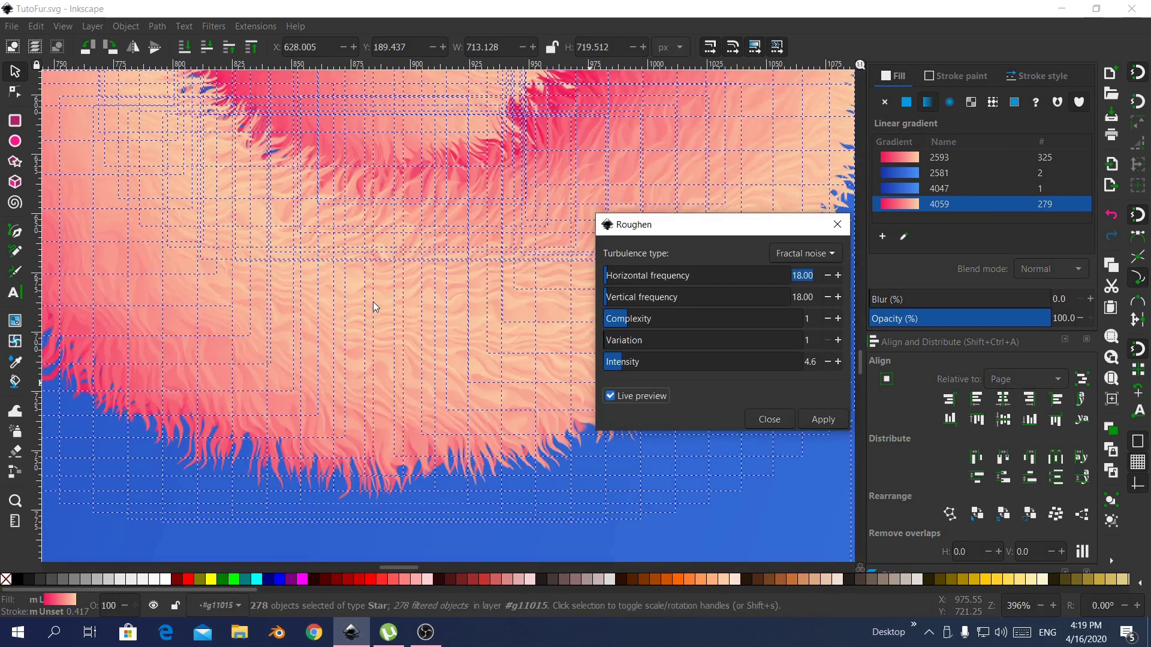
click(814, 423)
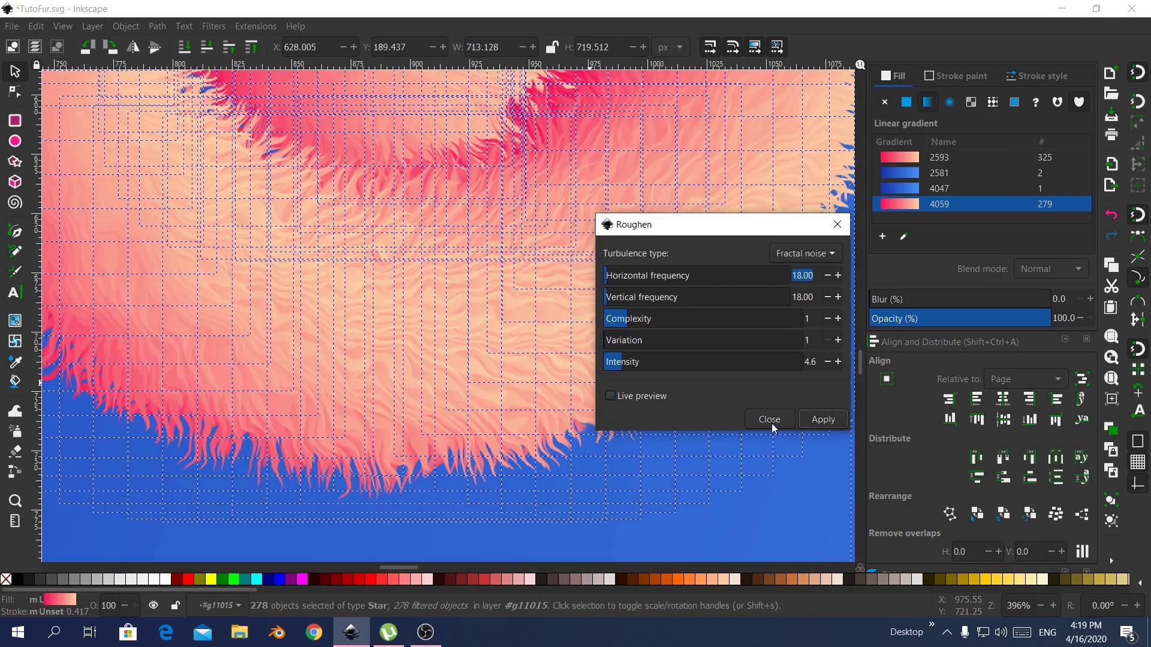
click(769, 423)
Check the strands of the individually roughened stars, deselect them and leave the group.
drag(465, 273, 531, 382)
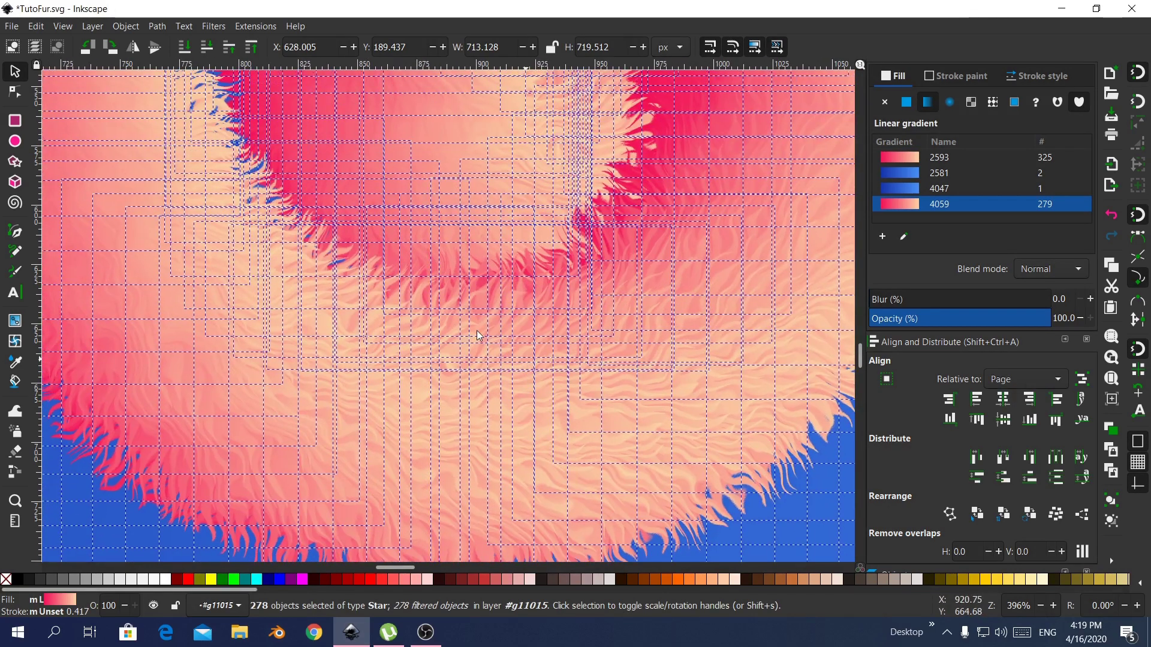
scroll(463, 400, down, 2)
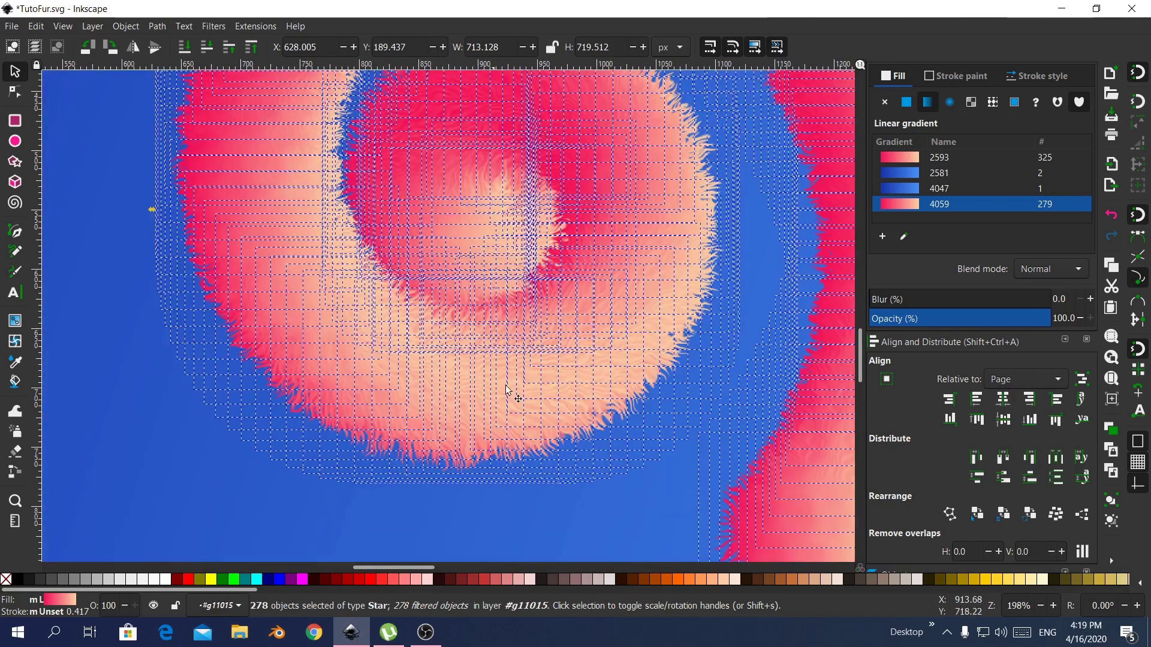
scroll(519, 352, down, 1)
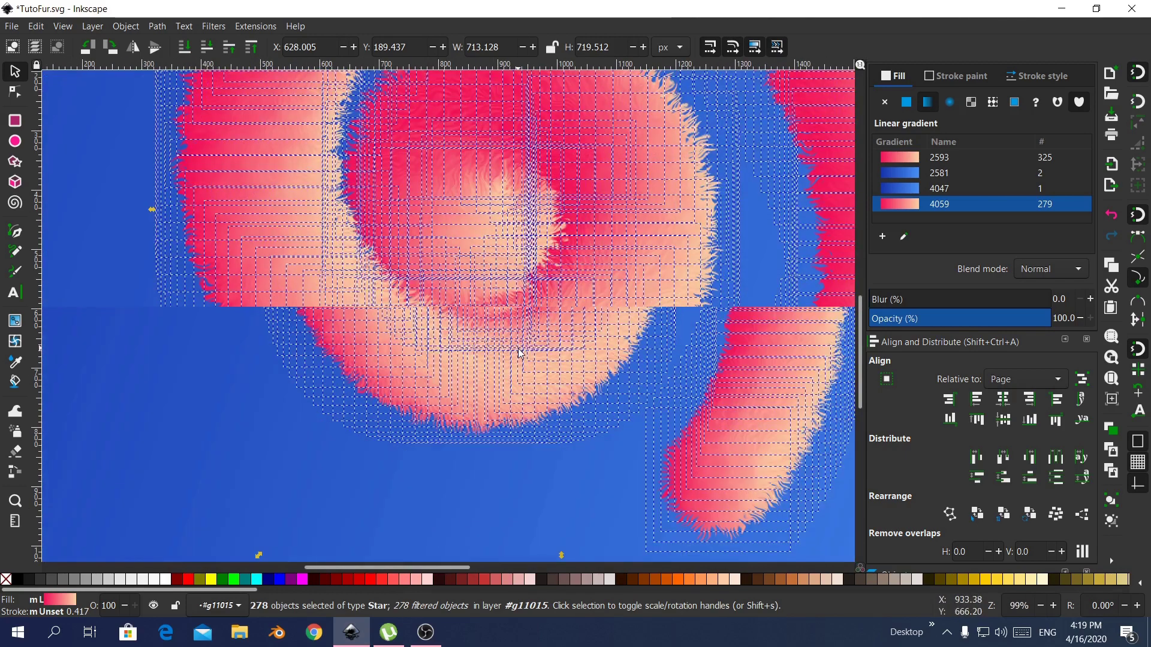
scroll(519, 353, down, 1)
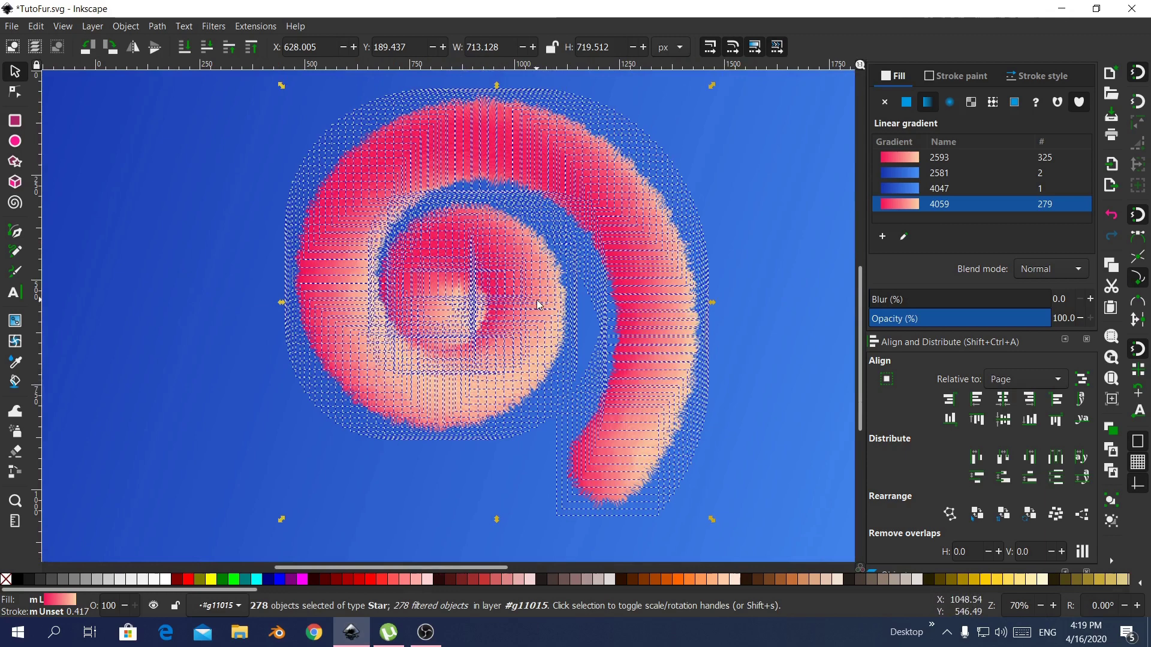
scroll(538, 305, down, 2)
click(583, 121)
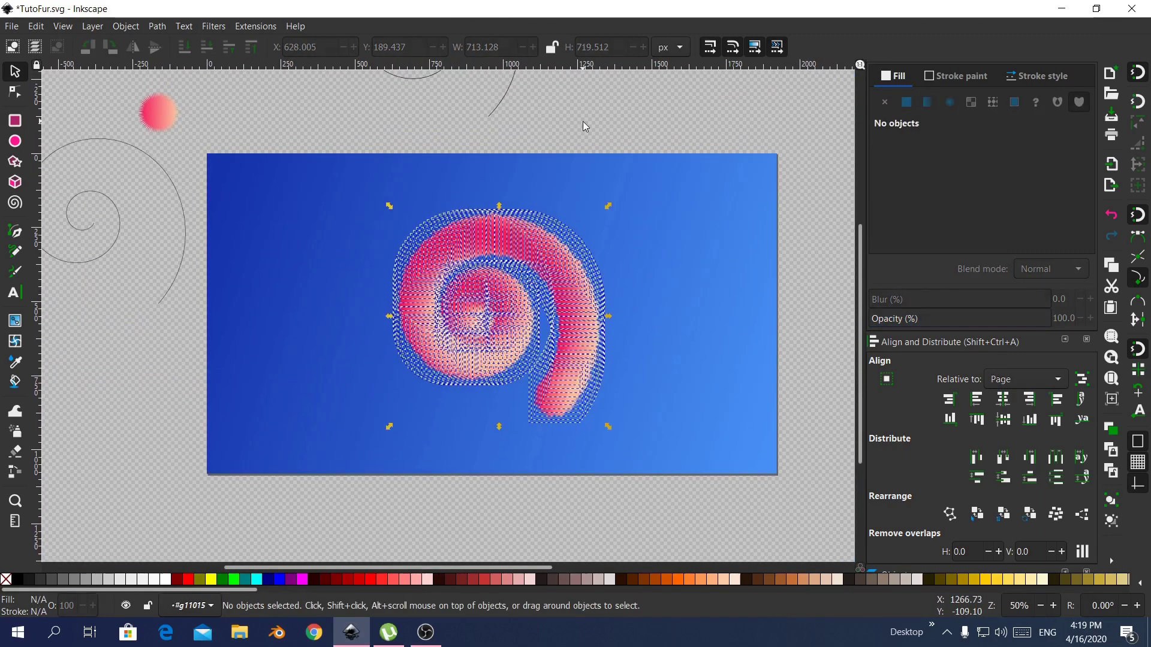
Examine the finished furry spiral up close and as a whole against the blue gradient background.
scroll(533, 313, up, 1)
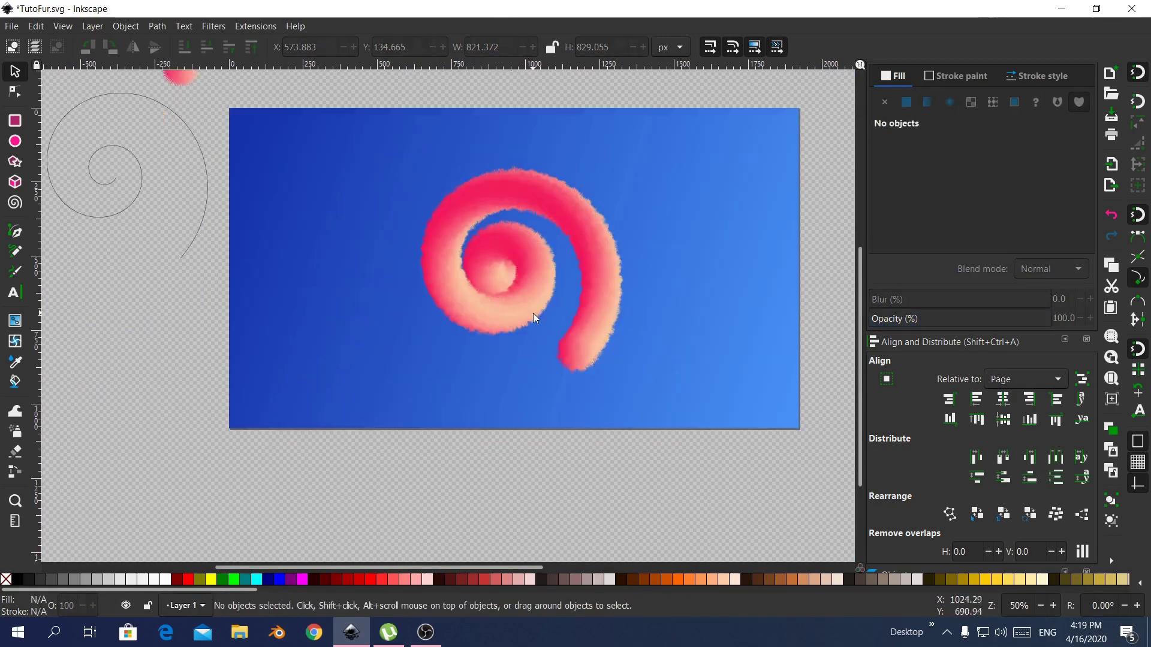
scroll(534, 313, up, 2)
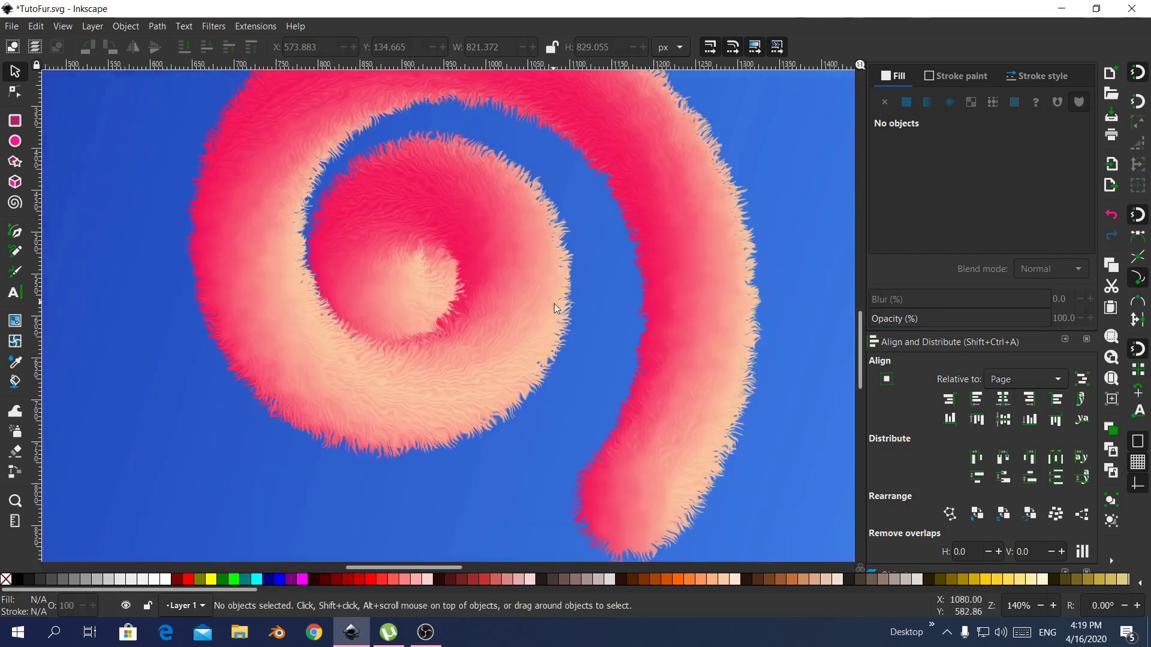
drag(557, 307, 644, 368)
mouse_move(561, 278)
mouse_down()
mouse_move(600, 343)
mouse_move(558, 275)
mouse_up()
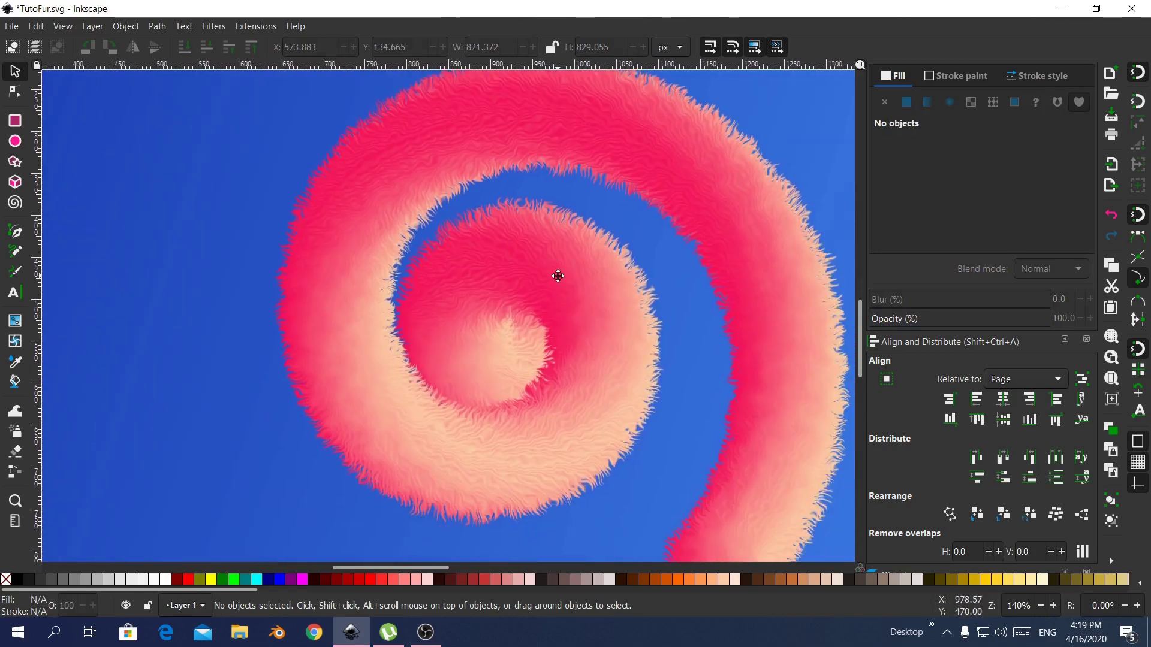
drag(623, 303, 511, 299)
scroll(527, 322, down, 2)
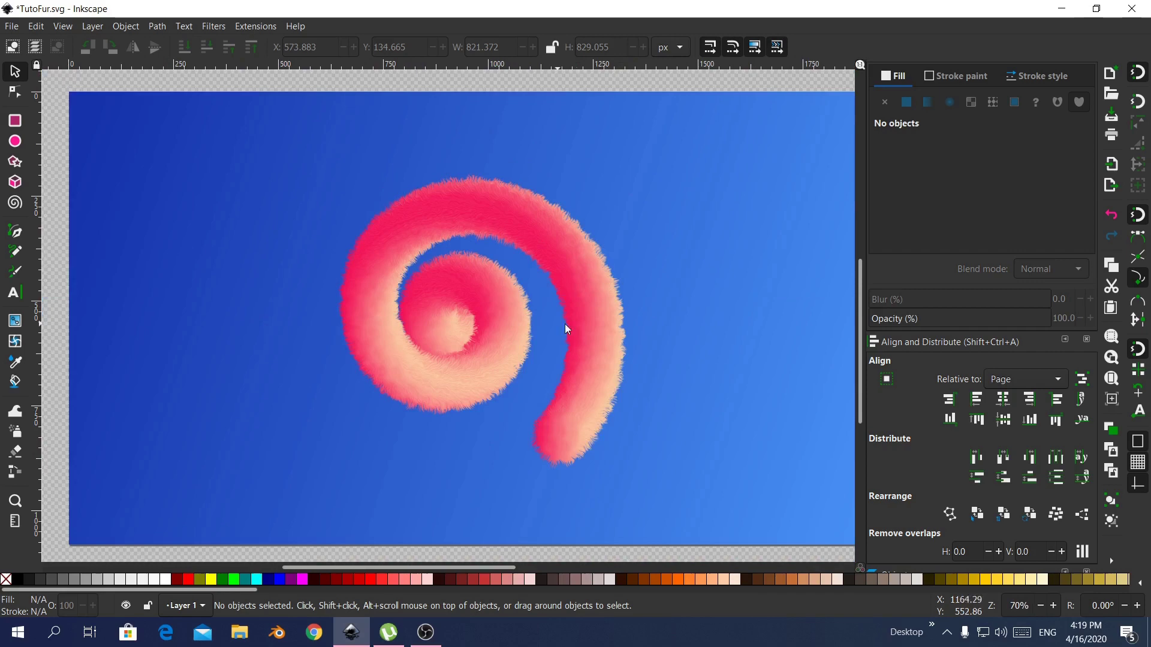
scroll(565, 312, right, 6)
scroll(580, 286, right, 4)
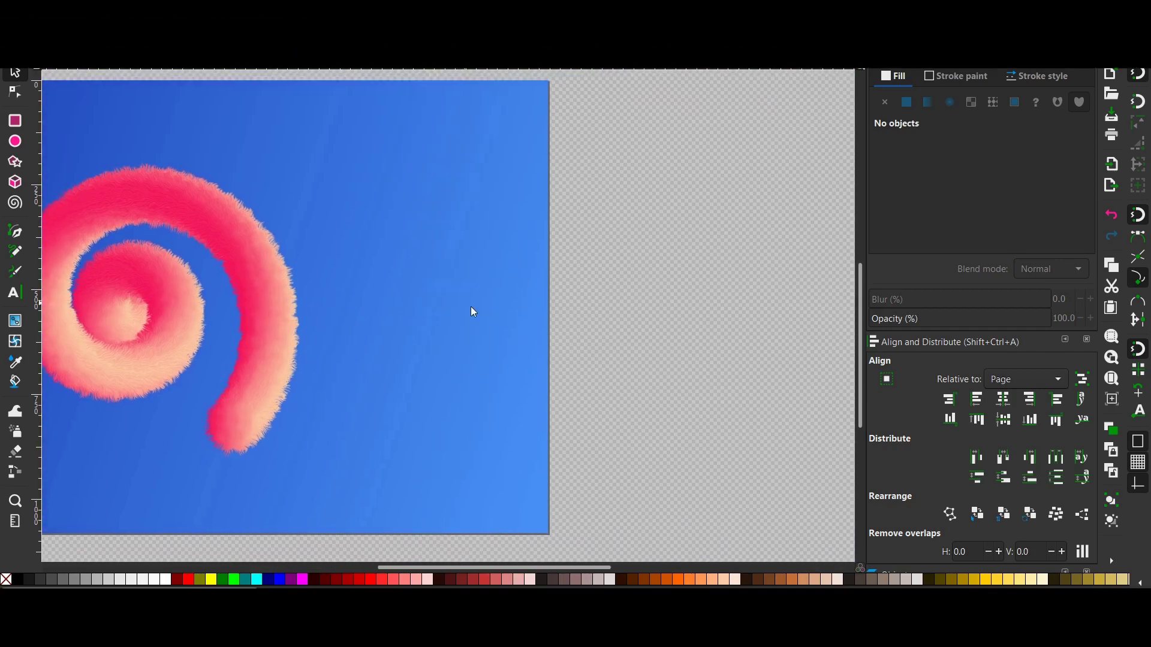